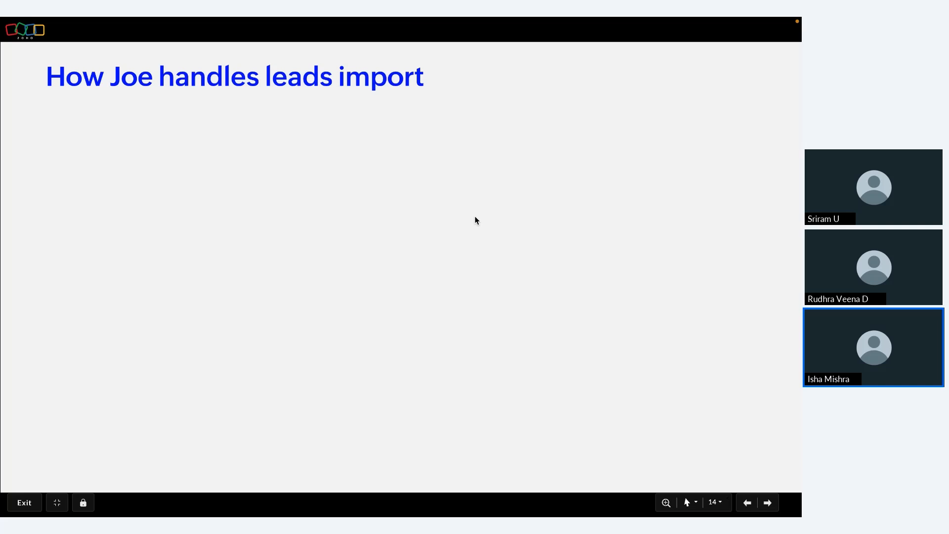
Step: Reveal the new leads file, Excel-read and CRM-import cards with their arrows, then advance to slide 15
{"action": "key", "text": "Right"}
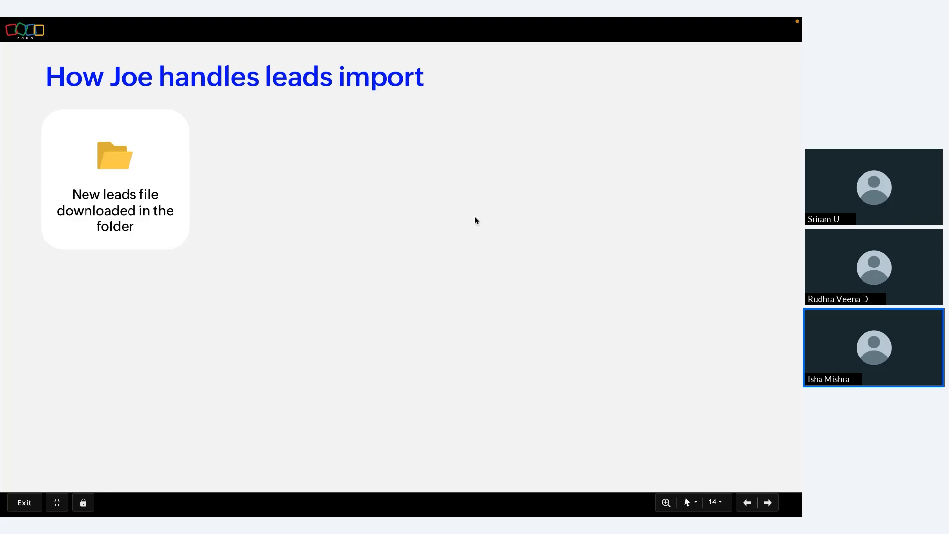
{"action": "key", "text": "Right"}
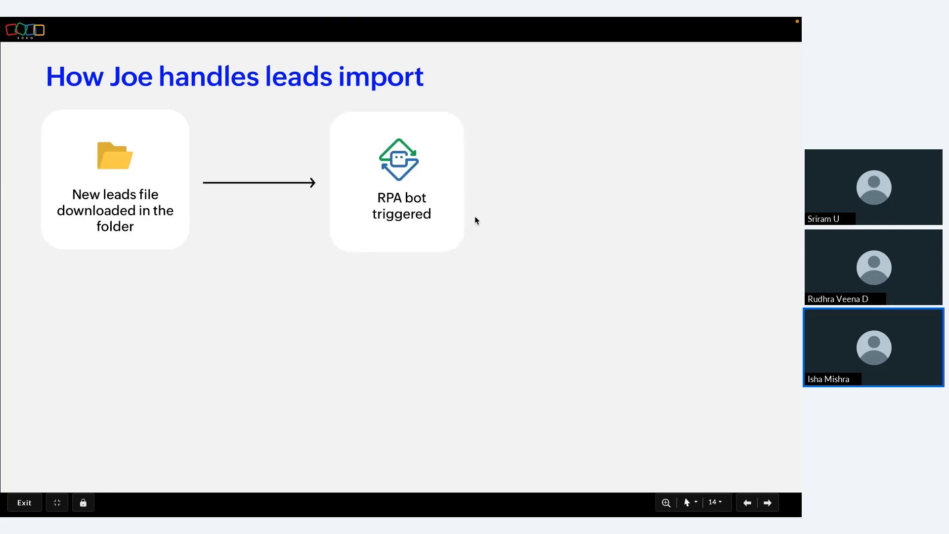
{"action": "key", "text": "Right"}
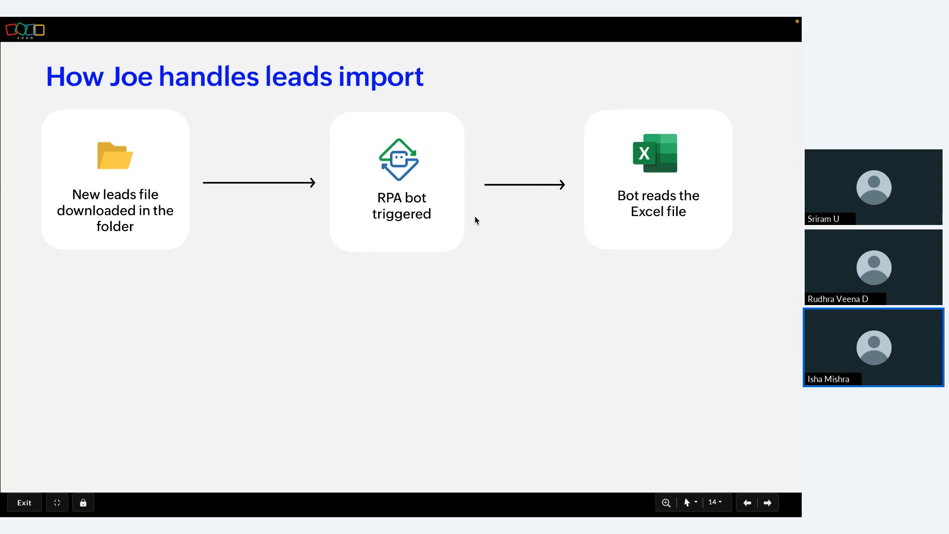
{"action": "key", "text": "Right"}
{"action": "key", "text": "Right"}
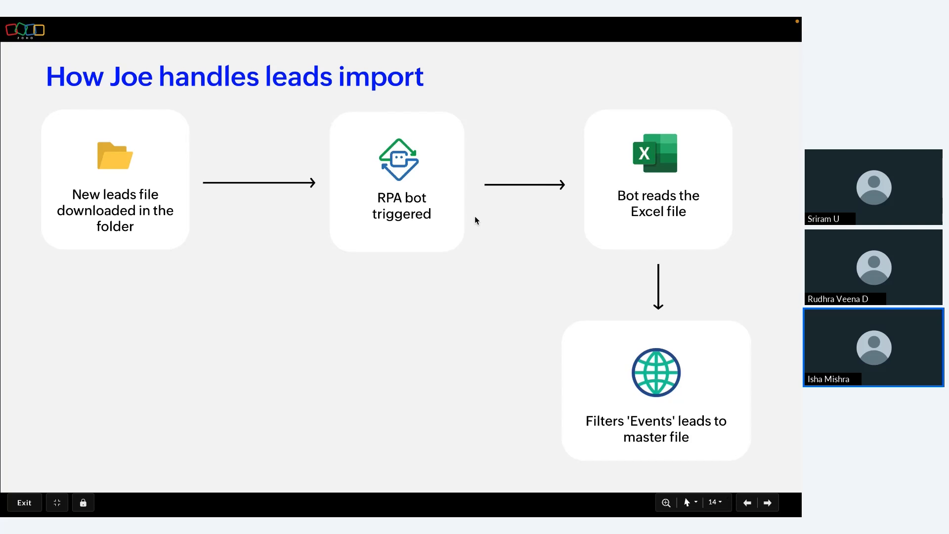
{"action": "key", "text": "Right"}
{"action": "key", "text": "Right"}
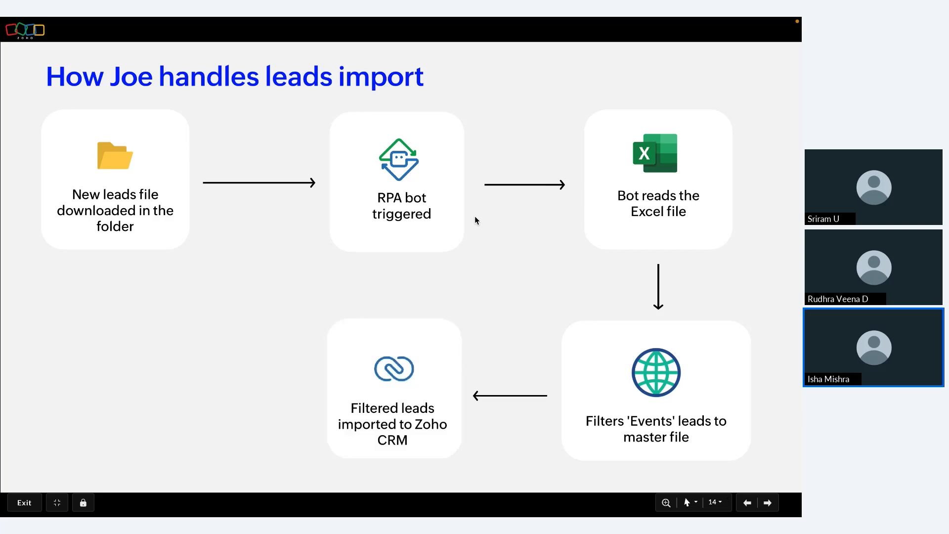
{"action": "key", "text": "Right"}
{"action": "key", "text": "Right"}
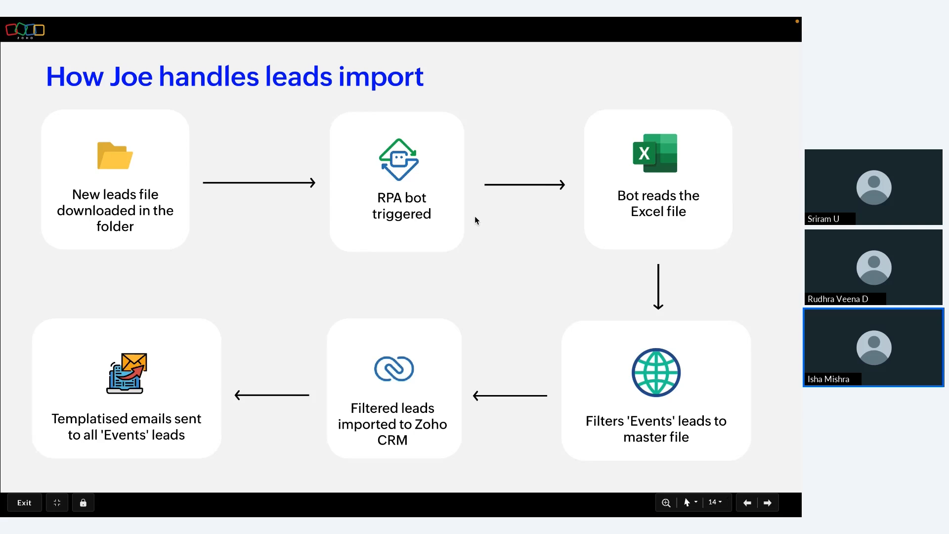
{"action": "key", "text": "Right"}
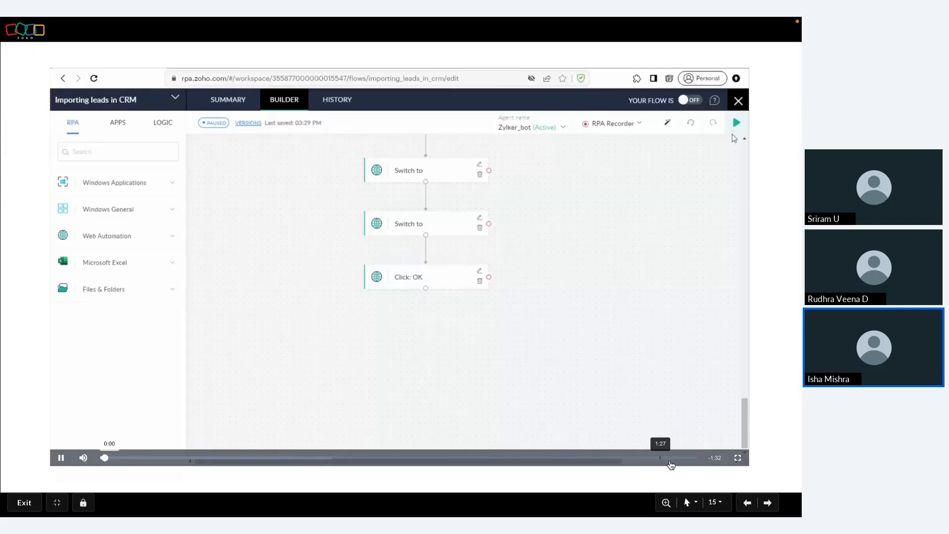
Step: Enlarge the Importing leads in CRM builder video to full screen
{"action": "left_click", "coordinate": [737, 457]}
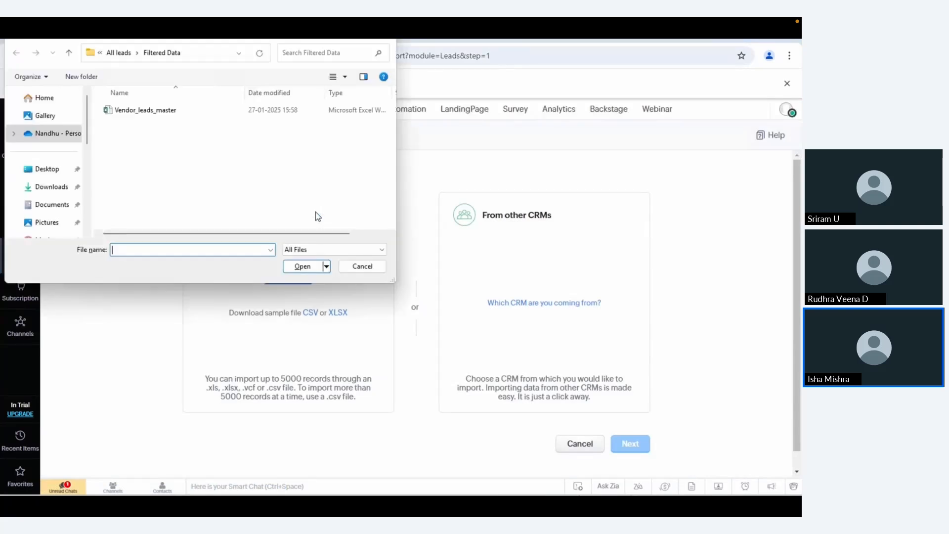
Step: Choose Vendor_leads_master.xlsx as the leads file, then switch to the RPA flow's test results
{"action": "type", "text": "Vendor_leads_master.xlsx"}
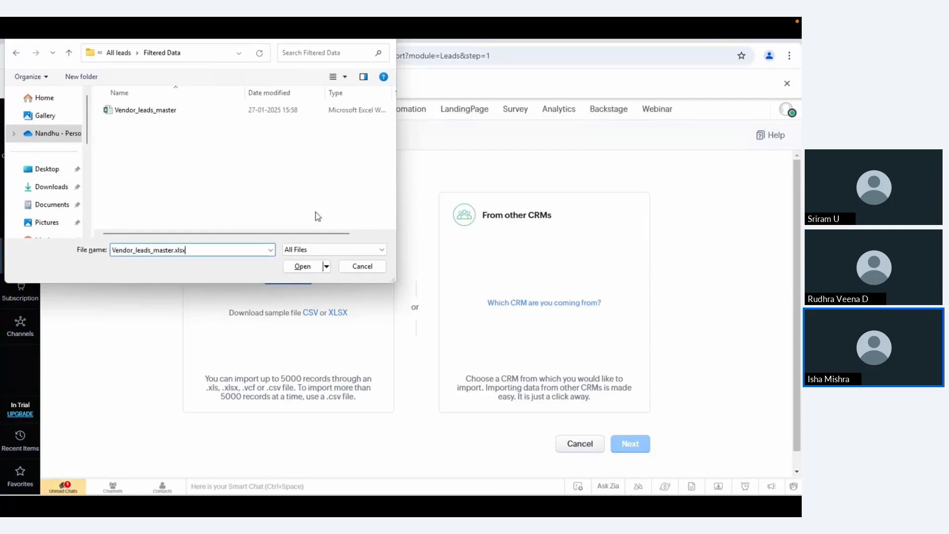
{"action": "key", "text": "Return"}
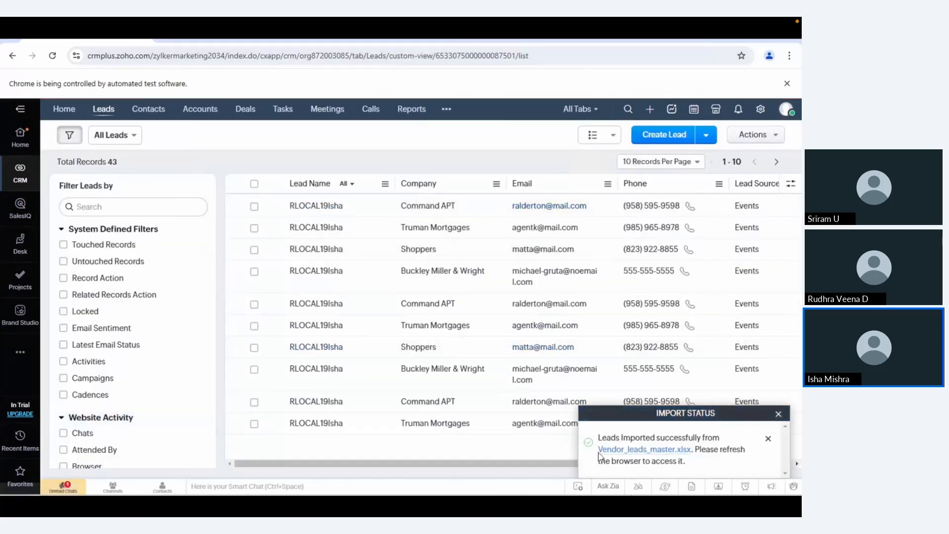
{"action": "key", "text": "alt+Tab"}
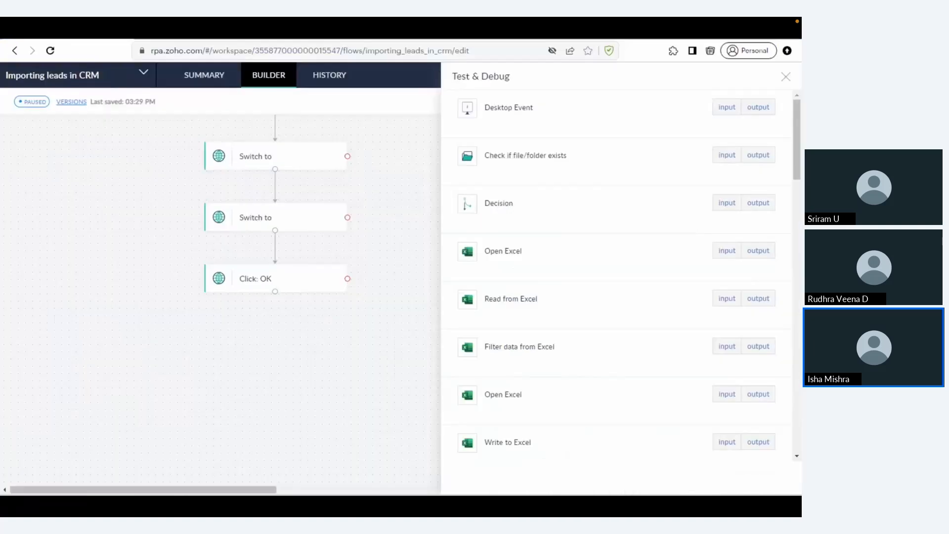
Step: Scroll to the Open file dialog step and view its recorded input and output
{"action": "scroll", "coordinate": [607, 331], "scroll_direction": "down", "scroll_amount": 1}
{"action": "scroll", "coordinate": [608, 331], "scroll_direction": "down", "scroll_amount": 4}
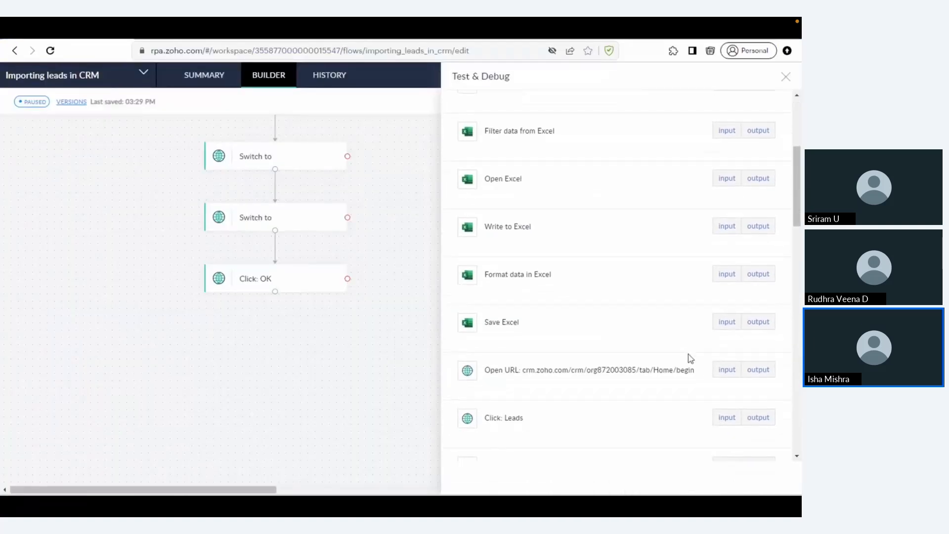
{"action": "scroll", "coordinate": [690, 357], "scroll_direction": "down", "scroll_amount": 1}
{"action": "scroll", "coordinate": [690, 358], "scroll_direction": "down", "scroll_amount": 5}
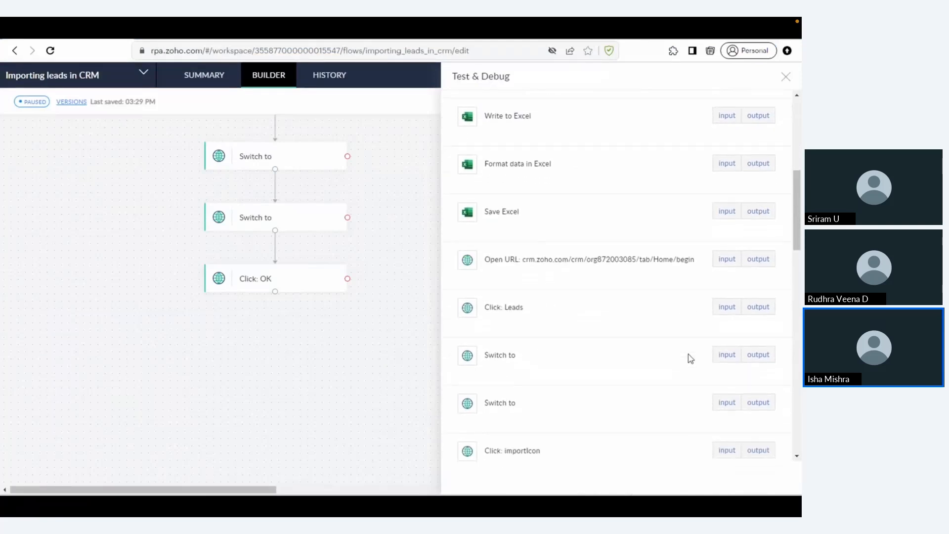
{"action": "scroll", "coordinate": [690, 357], "scroll_direction": "down", "scroll_amount": 4}
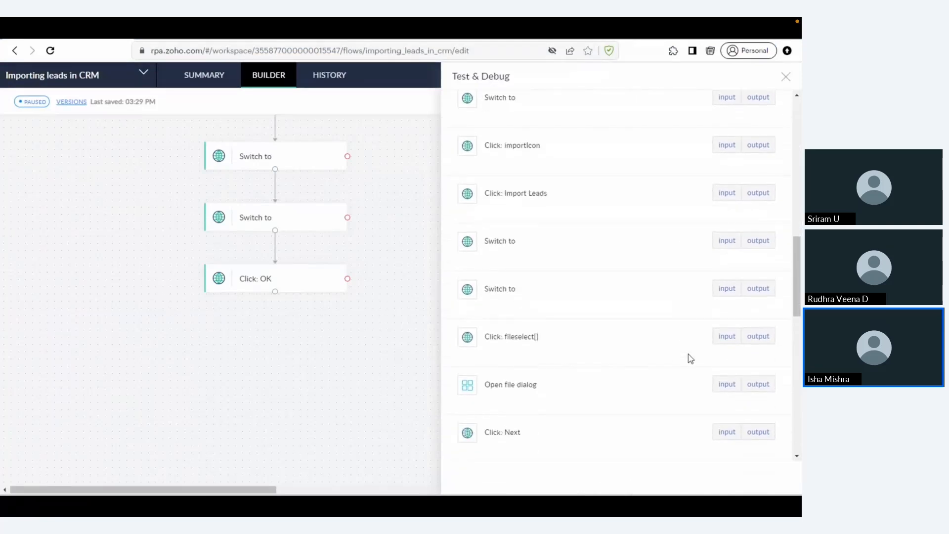
{"action": "left_click", "coordinate": [724, 344]}
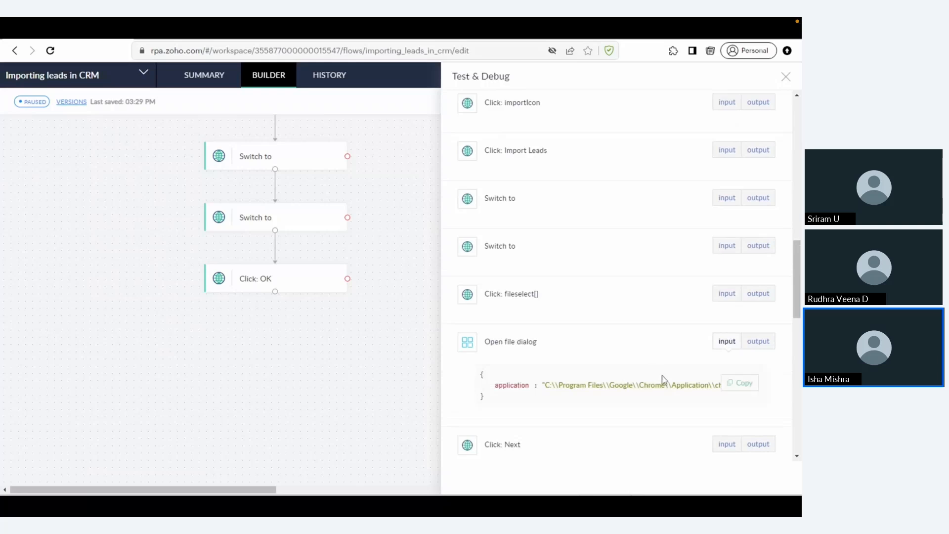
{"action": "left_click", "coordinate": [757, 342]}
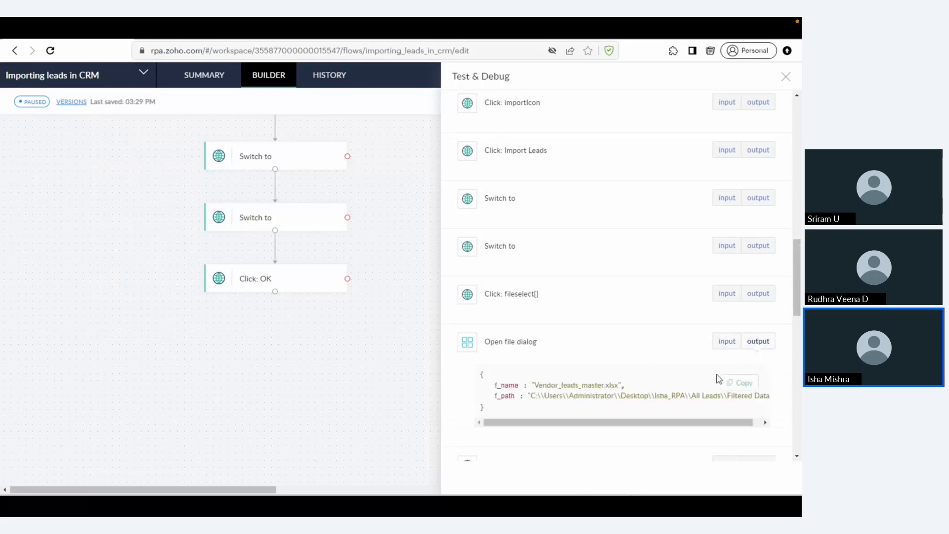
Step: Look over the remaining test results, then close the Test & Debug panel
{"action": "scroll", "coordinate": [717, 378], "scroll_direction": "down", "scroll_amount": 2}
{"action": "scroll", "coordinate": [719, 378], "scroll_direction": "down", "scroll_amount": 6}
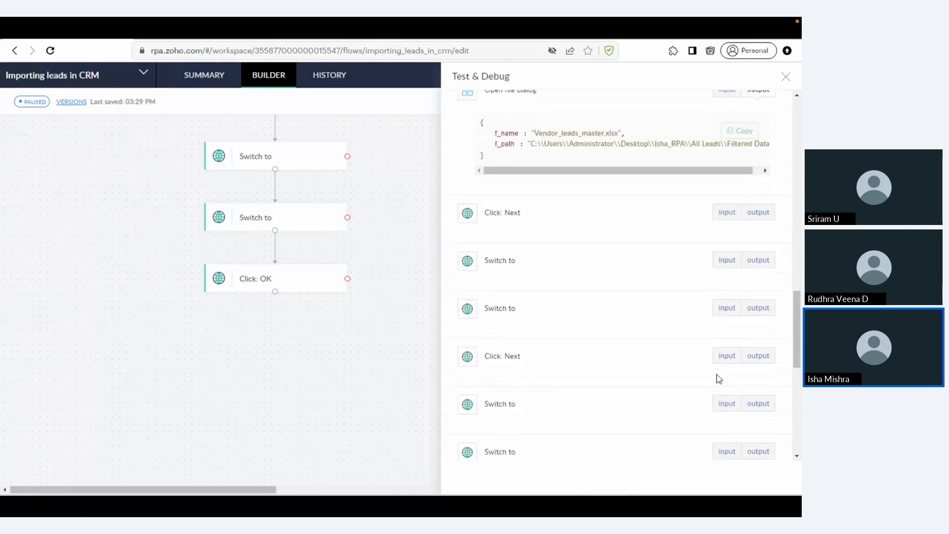
{"action": "scroll", "coordinate": [719, 379], "scroll_direction": "up", "scroll_amount": 10}
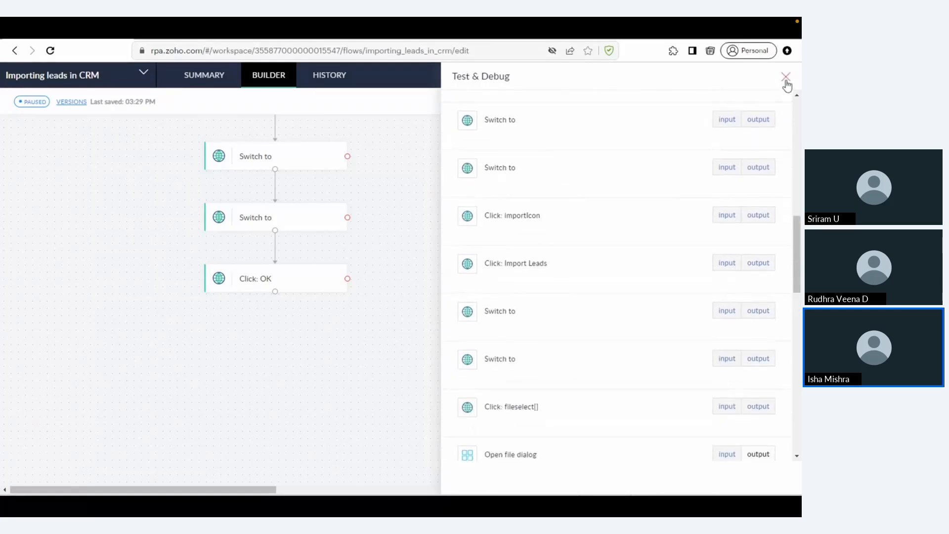
{"action": "left_click", "coordinate": [786, 79]}
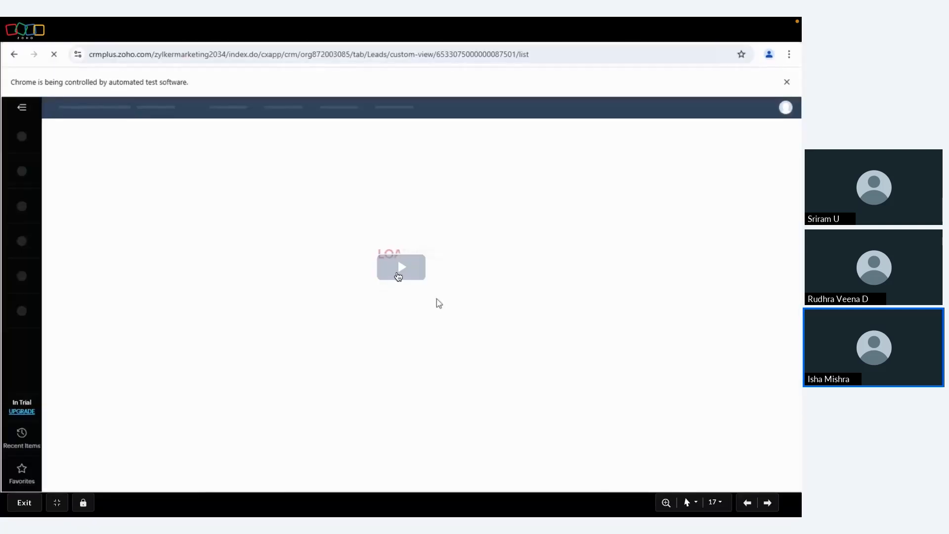
Step: Play the CRM mass-email demo video, then advance to slide 18, 'What changed with Zoho RPA'
{"action": "left_click", "coordinate": [398, 273]}
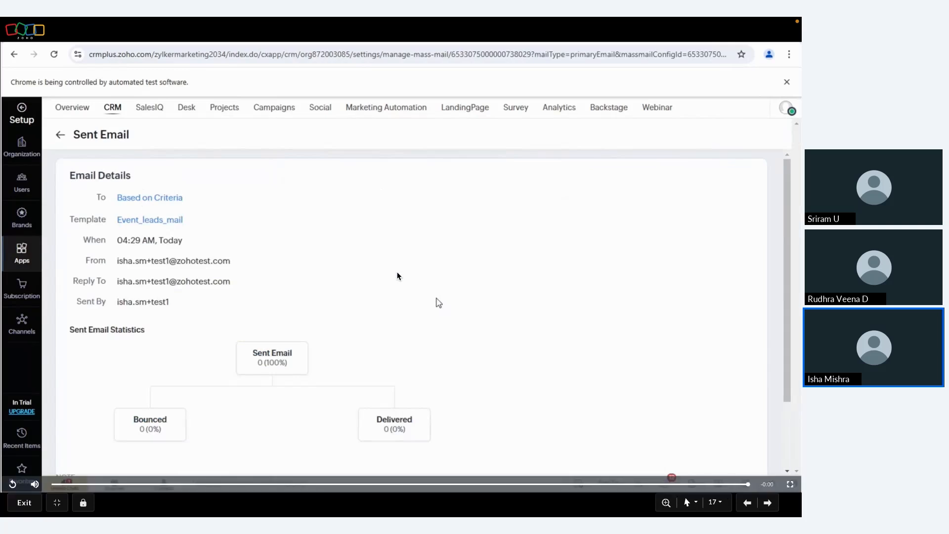
{"action": "key", "text": "Right"}
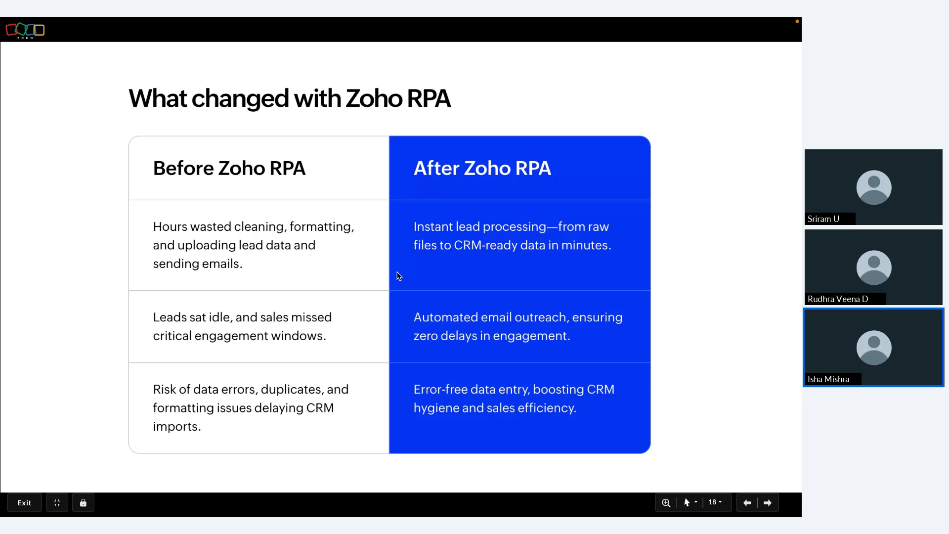
Step: On slide 19, reveal Read Customer Excel, the If Exists branch and Add as Lead, then advance to slide 20
{"action": "key", "text": "Right"}
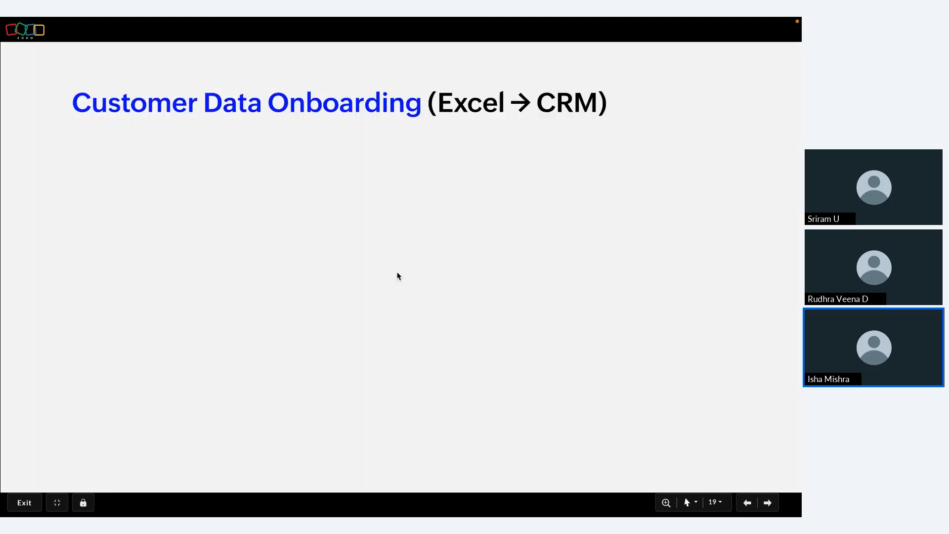
{"action": "key", "text": "Right"}
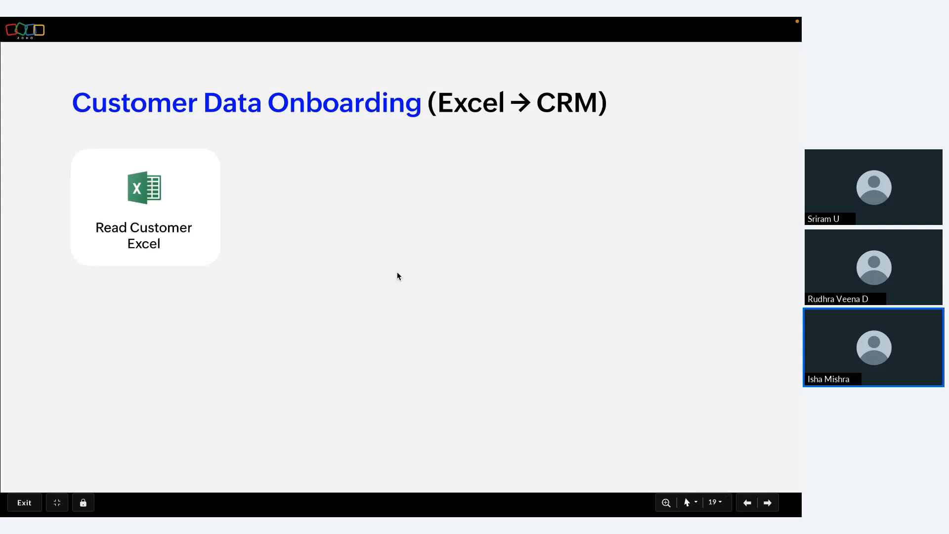
{"action": "key", "text": "Right"}
{"action": "key", "text": "Right"}
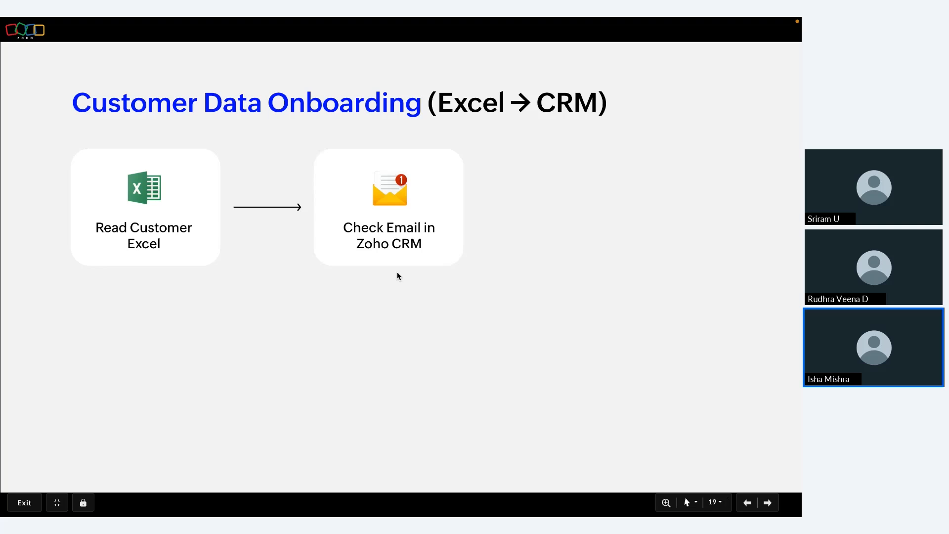
{"action": "key", "text": "Right"}
{"action": "key", "text": "Right"}
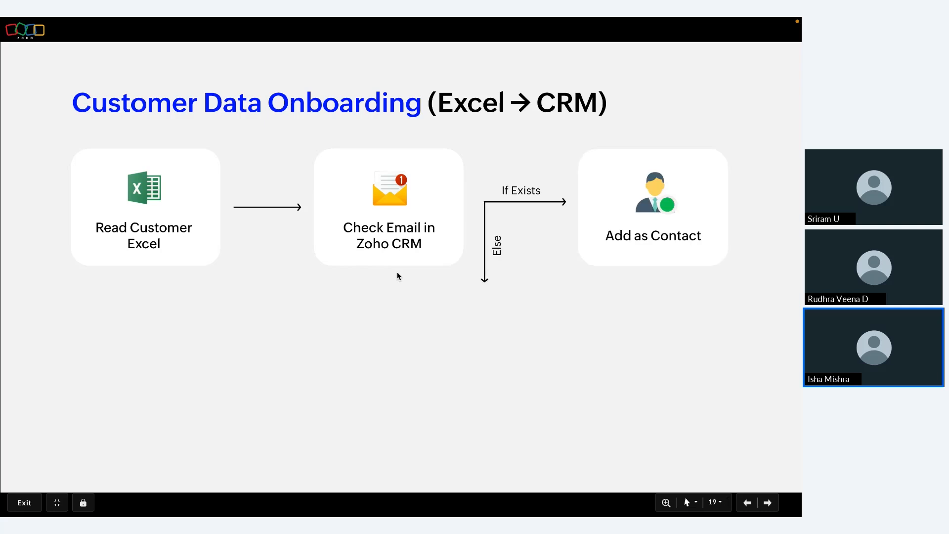
{"action": "key", "text": "Right"}
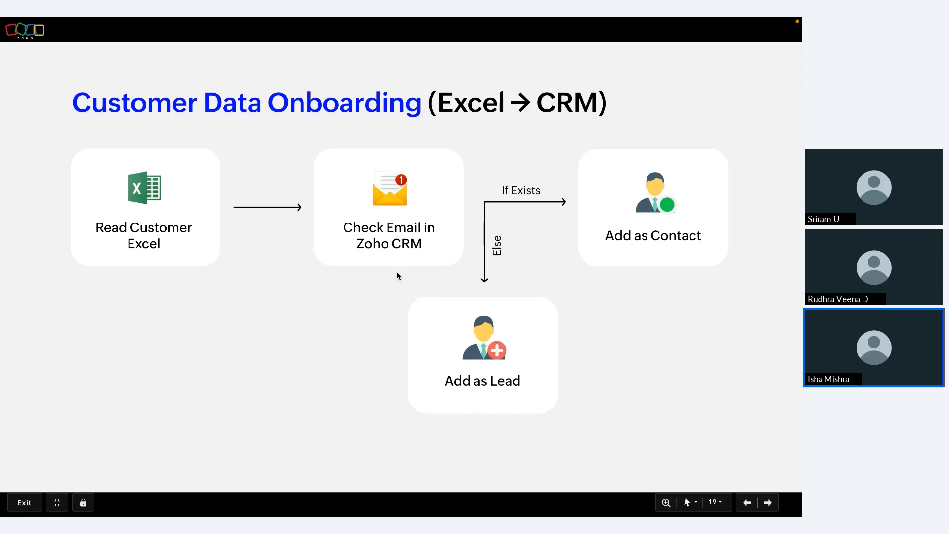
{"action": "key", "text": "Right"}
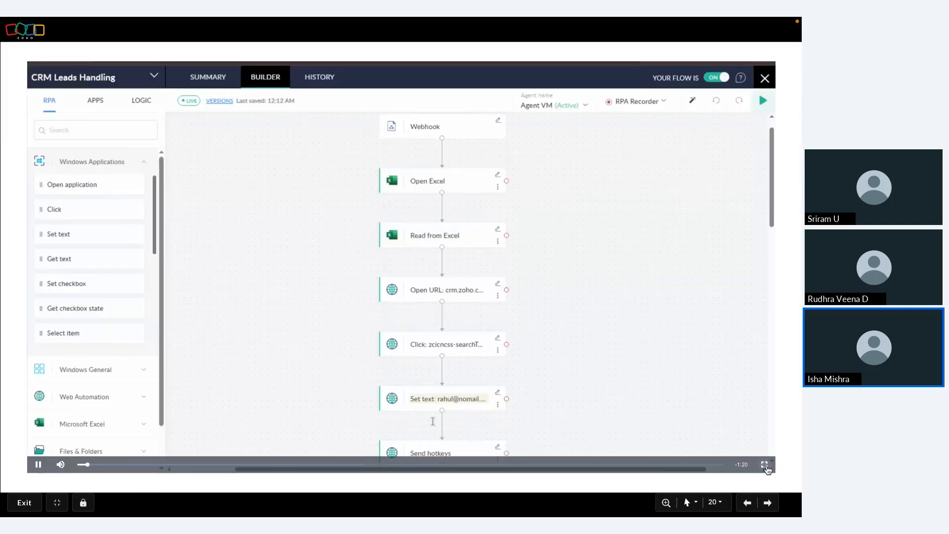
Step: Watch the CRM Leads Handling video enlarged, then reveal slide 21's Read customer data and Create Invoice cards
{"action": "left_click", "coordinate": [763, 464]}
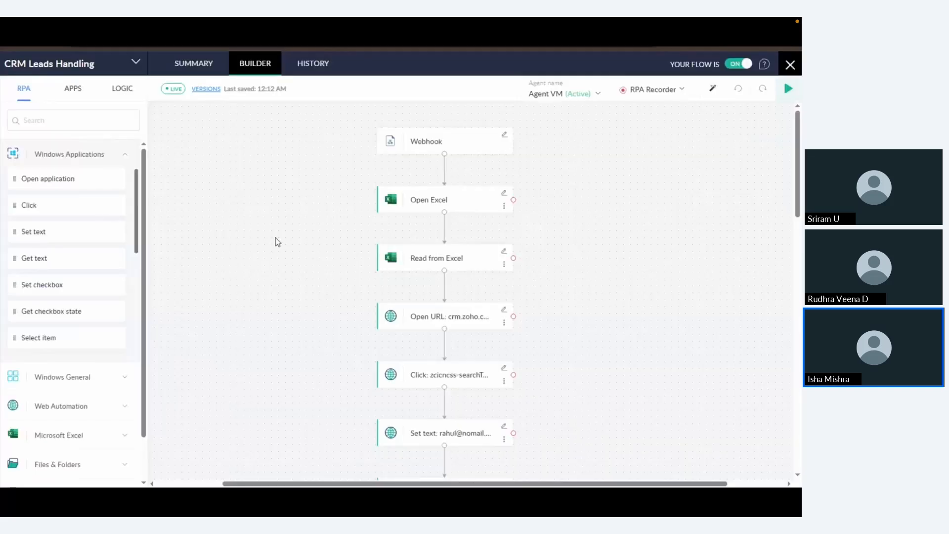
{"action": "key", "text": "alt+Tab"}
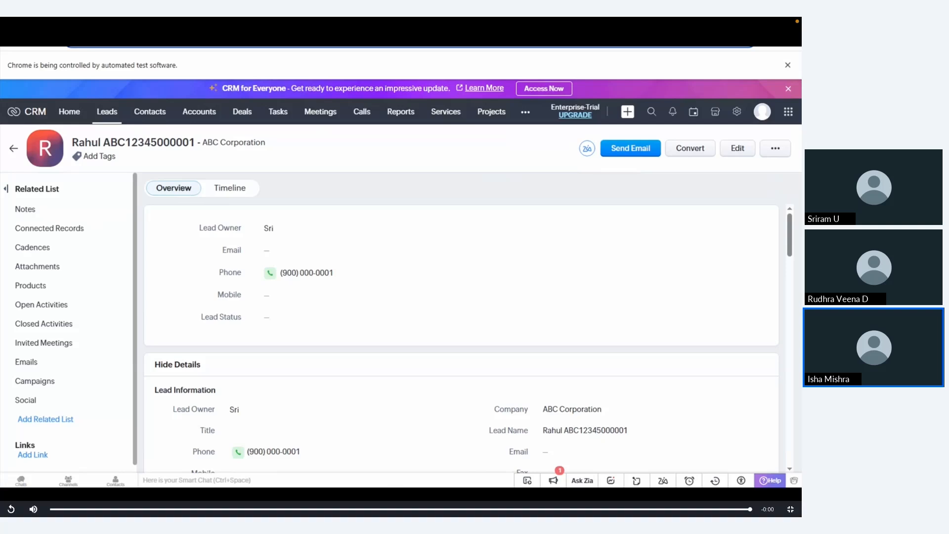
{"action": "key", "text": "Right"}
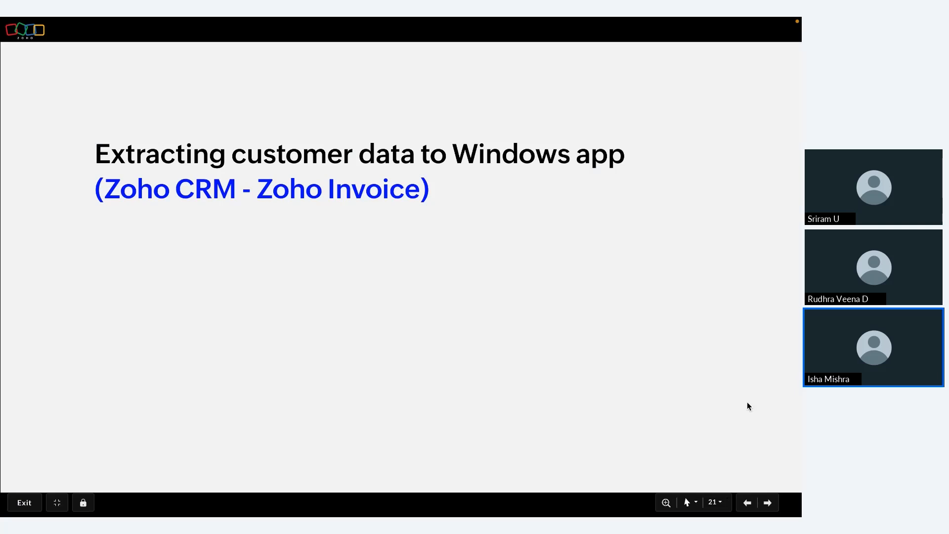
{"action": "key", "text": "Right"}
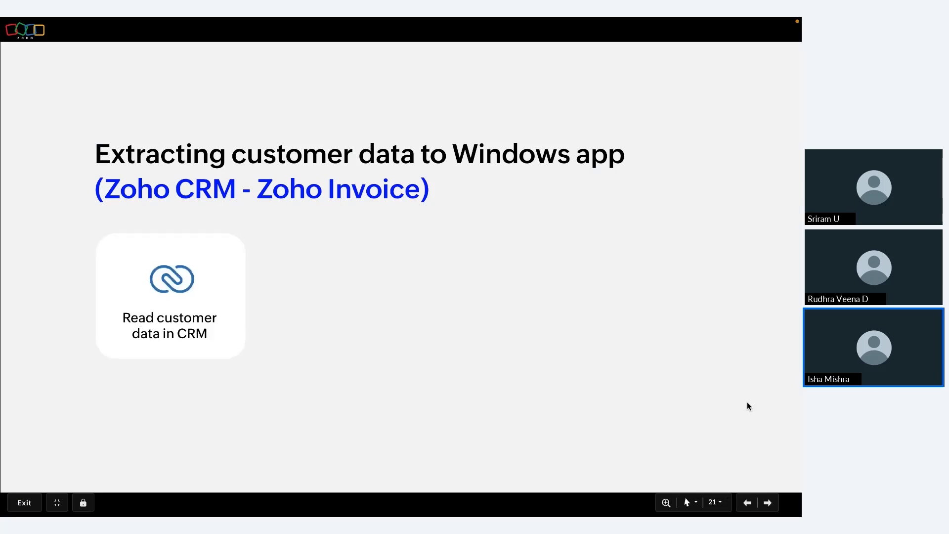
{"action": "key", "text": "Right"}
{"action": "key", "text": "Right"}
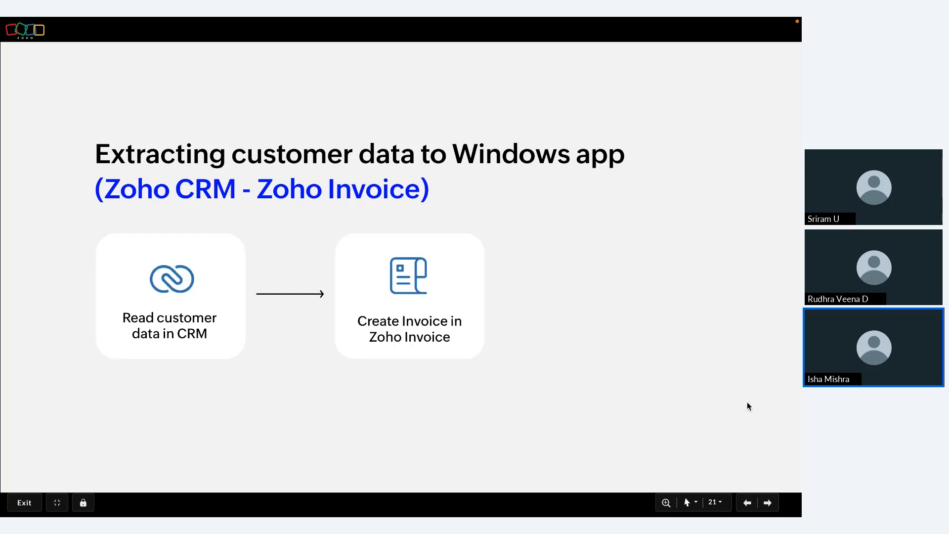
{"action": "key", "text": "Right"}
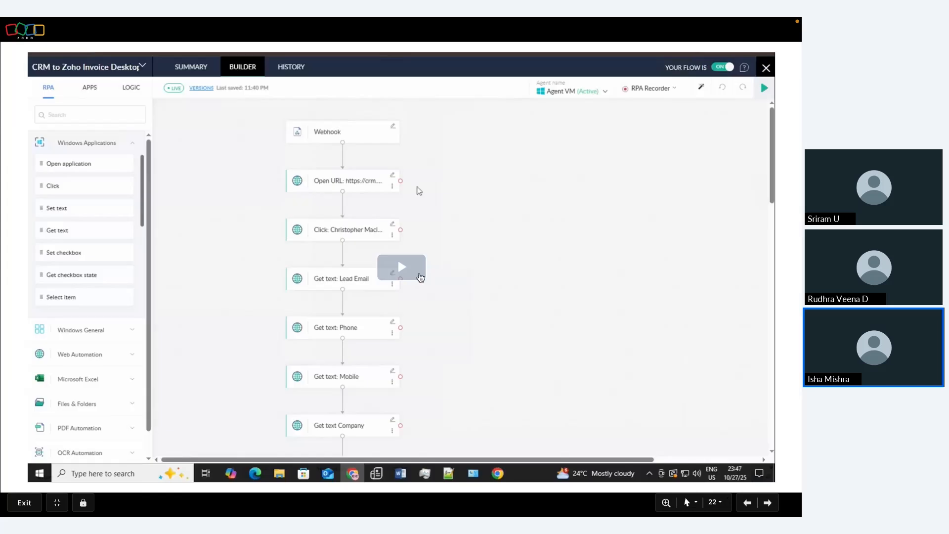
Step: Play slide 21's CRM-to-Zoho Invoice demo video full screen
{"action": "left_click", "coordinate": [411, 270]}
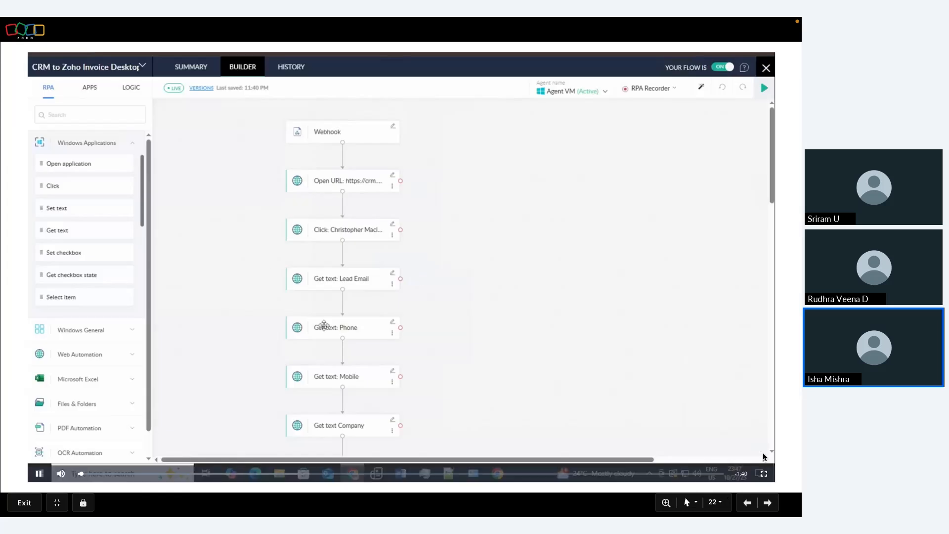
{"action": "left_click", "coordinate": [763, 474]}
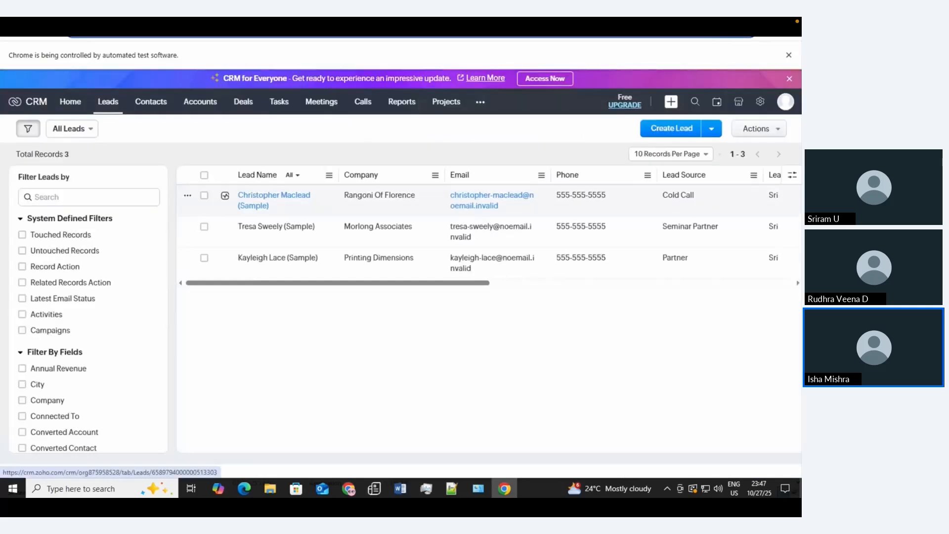
Step: Let the invoice demo reach Zoho Invoice's Customers list, then move to slide 23, 'See Zoho RPA in action'
{"action": "left_click", "coordinate": [275, 226]}
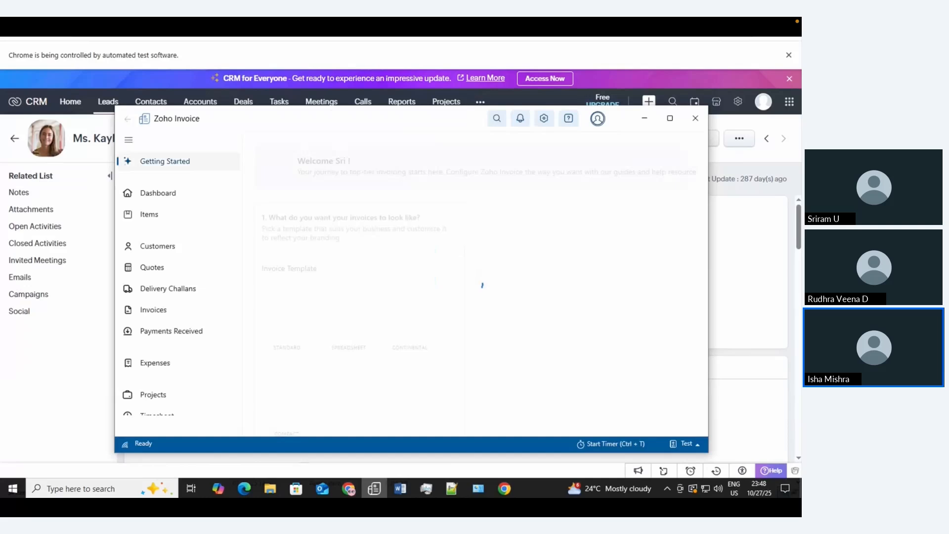
{"action": "left_click", "coordinate": [157, 246]}
{"action": "left_click", "coordinate": [587, 152]}
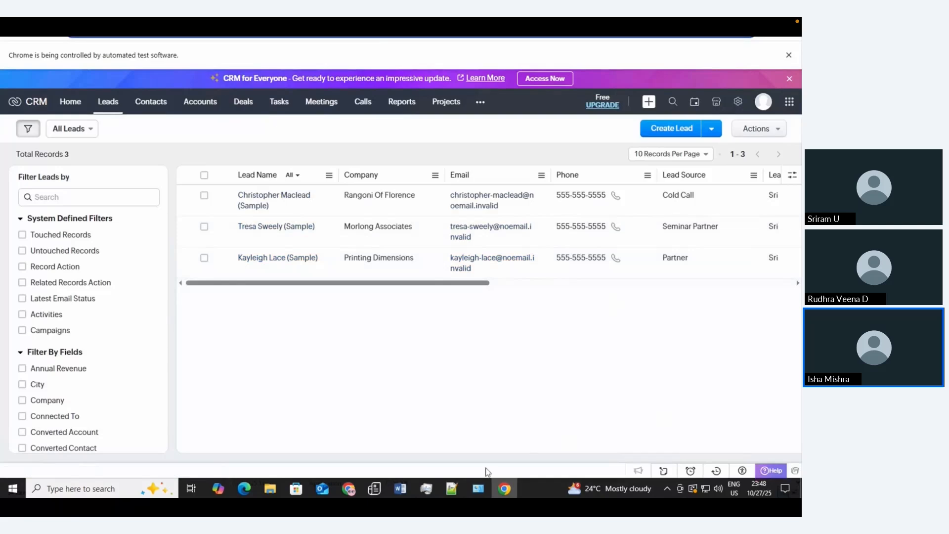
{"action": "left_click", "coordinate": [378, 487]}
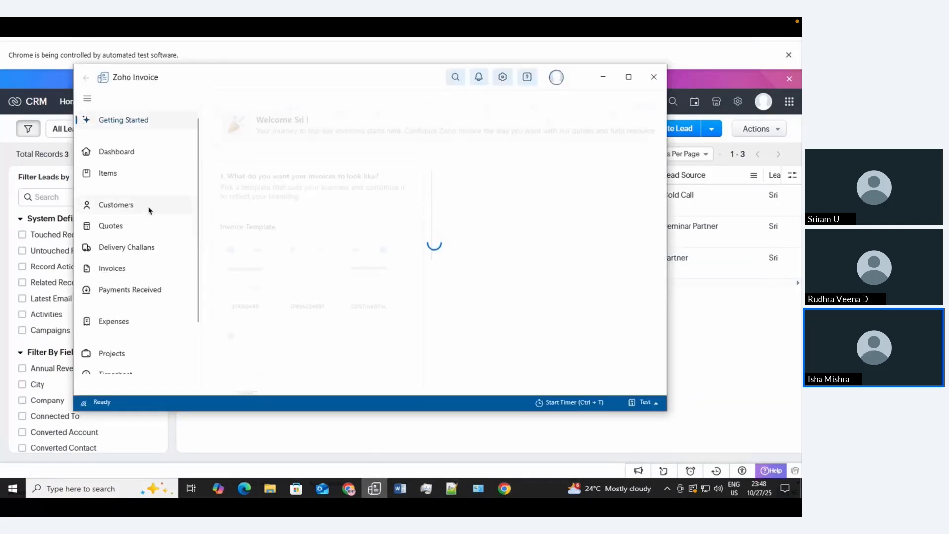
{"action": "left_click", "coordinate": [139, 207]}
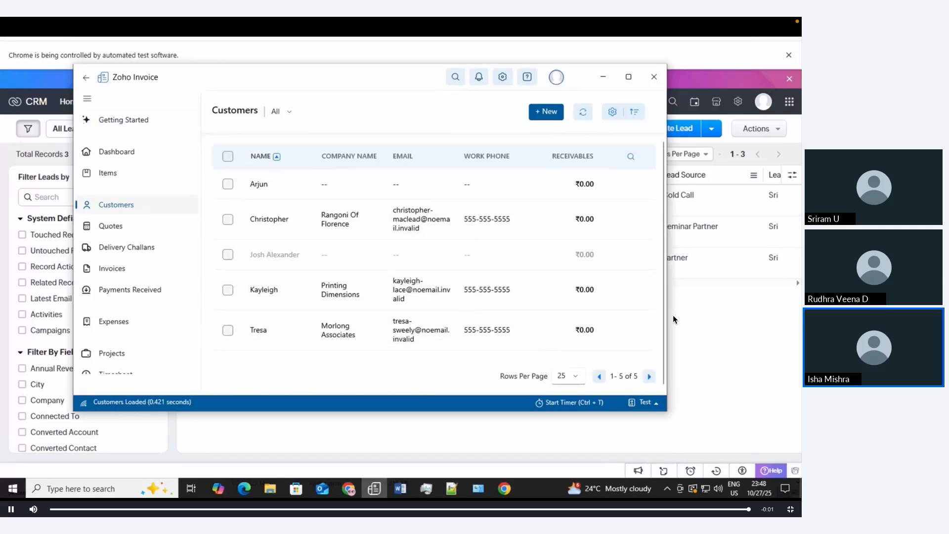
{"action": "key", "text": "alt+Tab"}
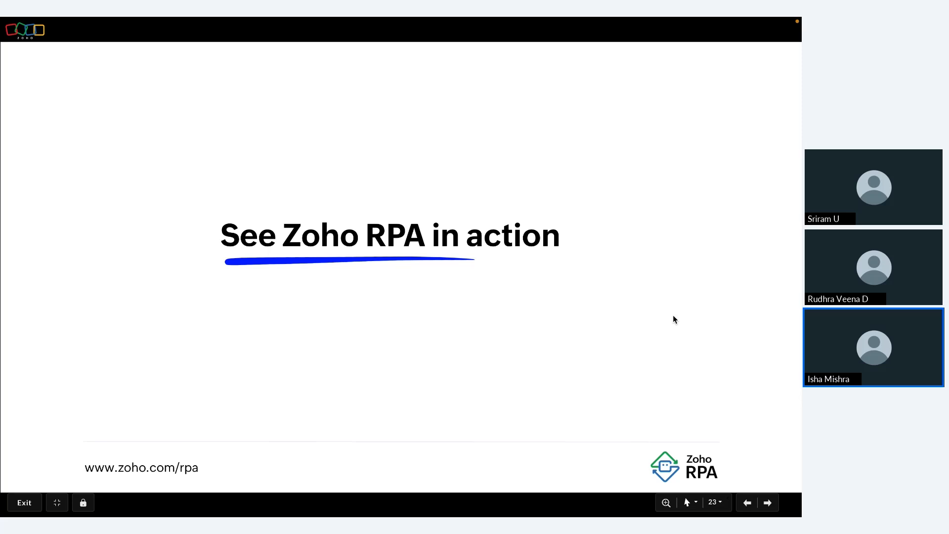
Step: Exit the slideshow and return to the webinar tab showing the poll results
{"action": "key", "text": "Escape"}
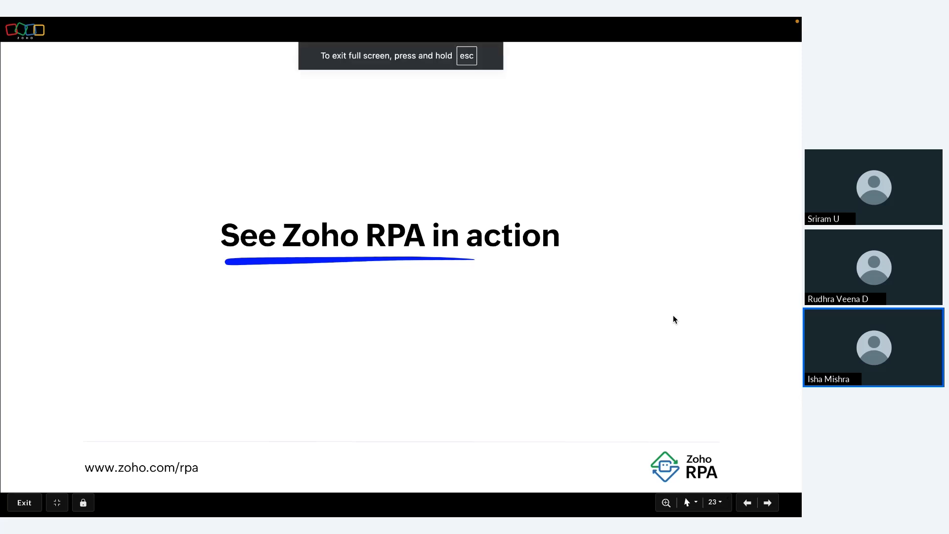
{"action": "mouse_move", "coordinate": [486, 18]}
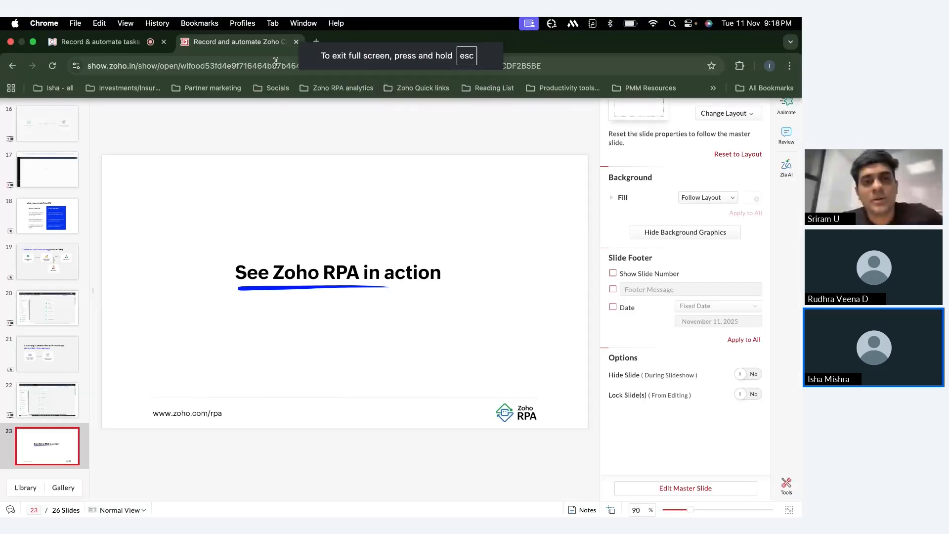
{"action": "left_click", "coordinate": [108, 43]}
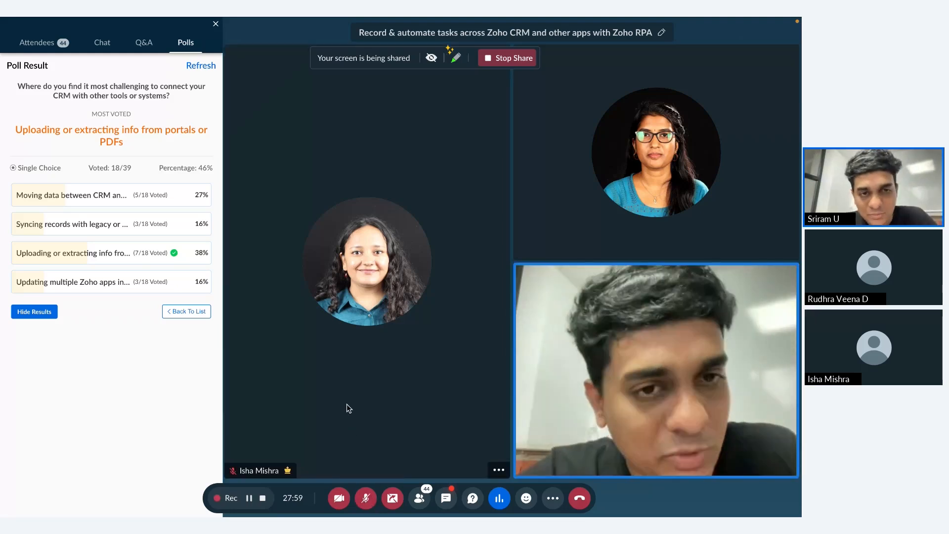
Step: Mute the webinar microphone and switch the side panel from poll results to attendee chat
{"action": "left_click", "coordinate": [365, 497]}
{"action": "left_click", "coordinate": [366, 497]}
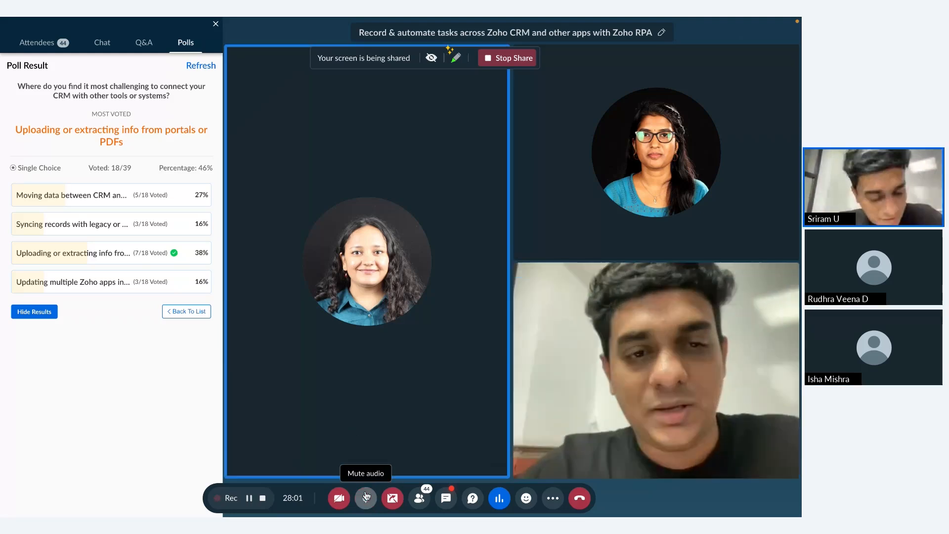
{"action": "left_click", "coordinate": [366, 497]}
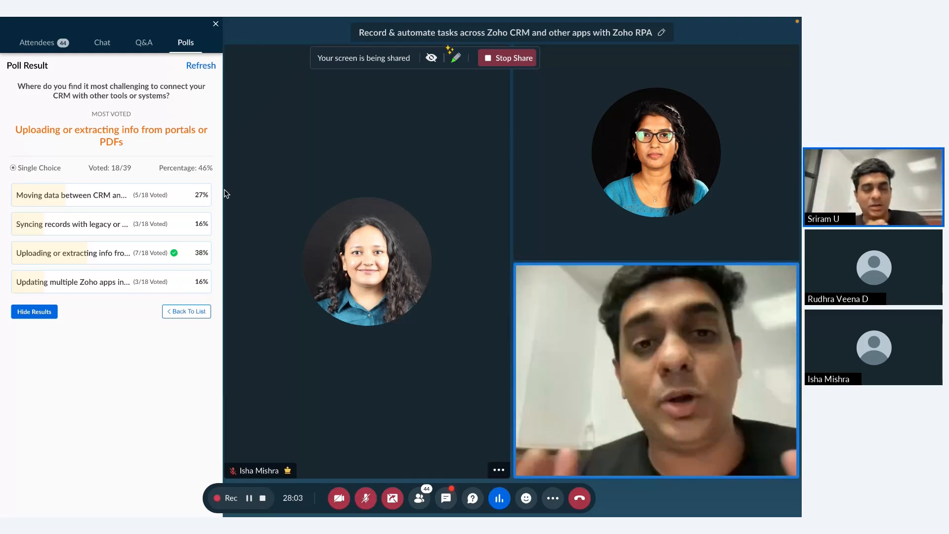
{"action": "left_click", "coordinate": [102, 45]}
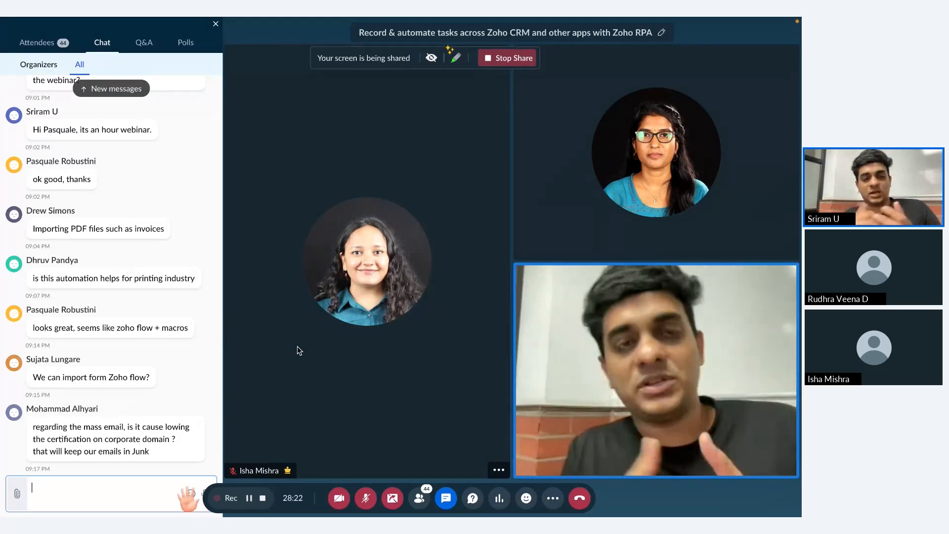
{"action": "mouse_move", "coordinate": [269, 19]}
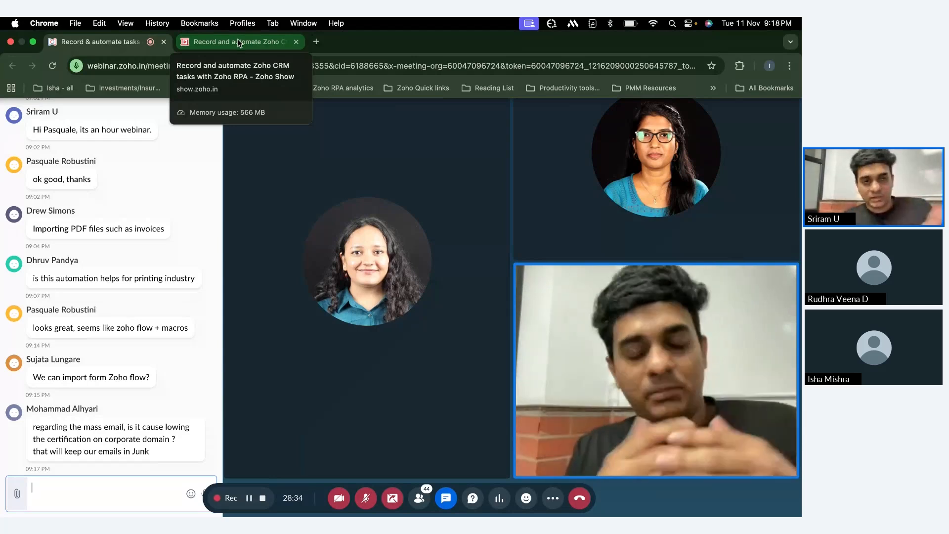
Step: Jump to slide 24, 'Get started with Zoho RPA', in Zoho Show, then return to the webinar
{"action": "left_click", "coordinate": [237, 43]}
{"action": "scroll", "coordinate": [35, 319], "scroll_direction": "down", "scroll_amount": 5}
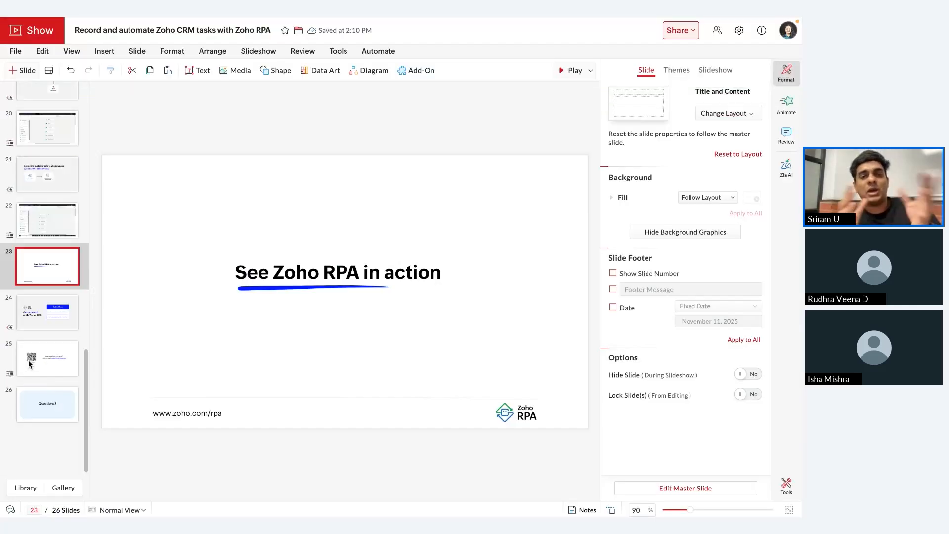
{"action": "left_click", "coordinate": [35, 318]}
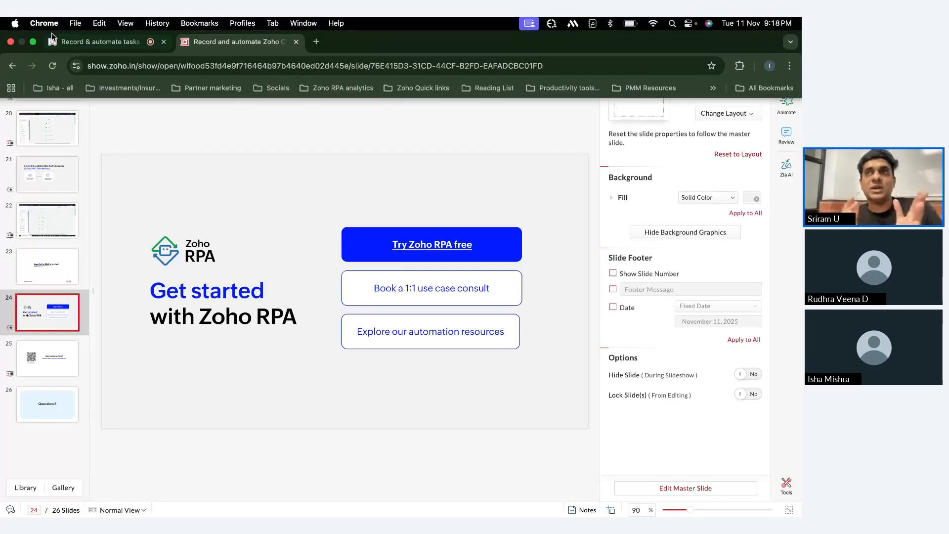
{"action": "left_click", "coordinate": [64, 44]}
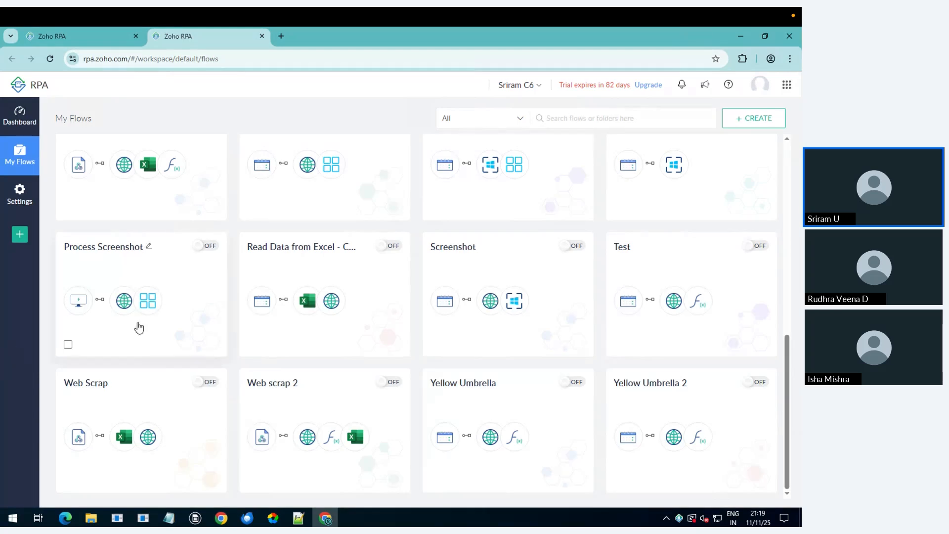
Step: Open the Zoho RPA Dashboard and scroll through its Recent Executions and Top 5 Flows panels
{"action": "scroll", "coordinate": [139, 328], "scroll_direction": "up", "scroll_amount": 10}
{"action": "scroll", "coordinate": [148, 257], "scroll_direction": "down", "scroll_amount": 10}
{"action": "left_click", "coordinate": [23, 124]}
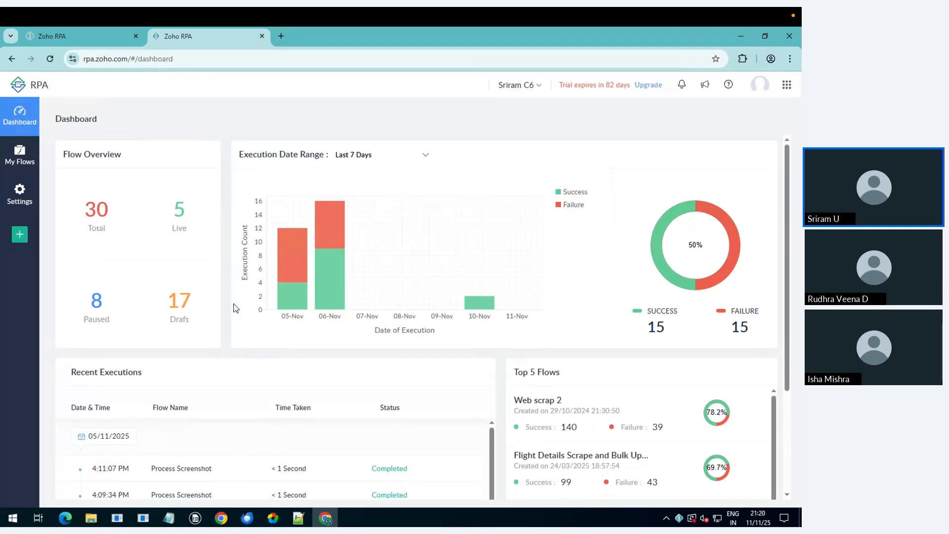
{"action": "scroll", "coordinate": [309, 370], "scroll_direction": "down", "scroll_amount": 1}
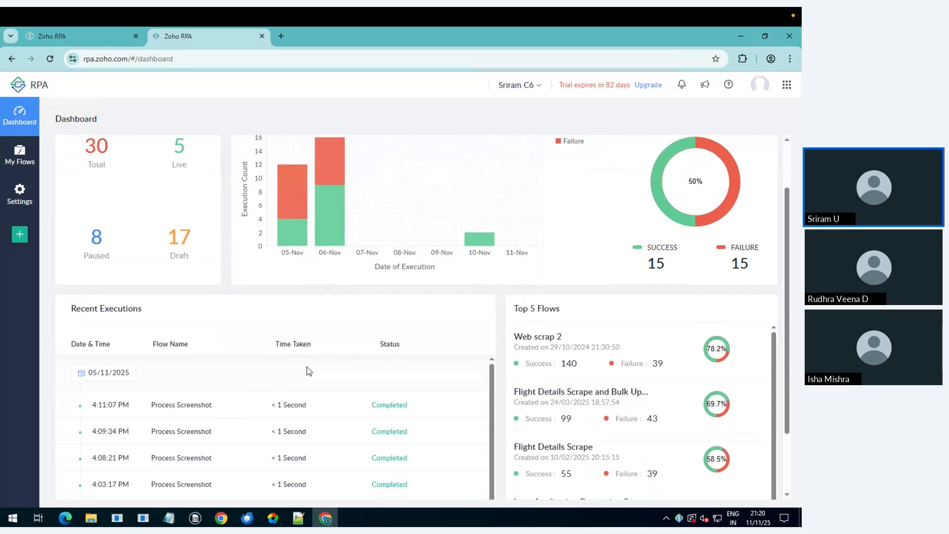
{"action": "scroll", "coordinate": [644, 468], "scroll_direction": "down", "scroll_amount": 1}
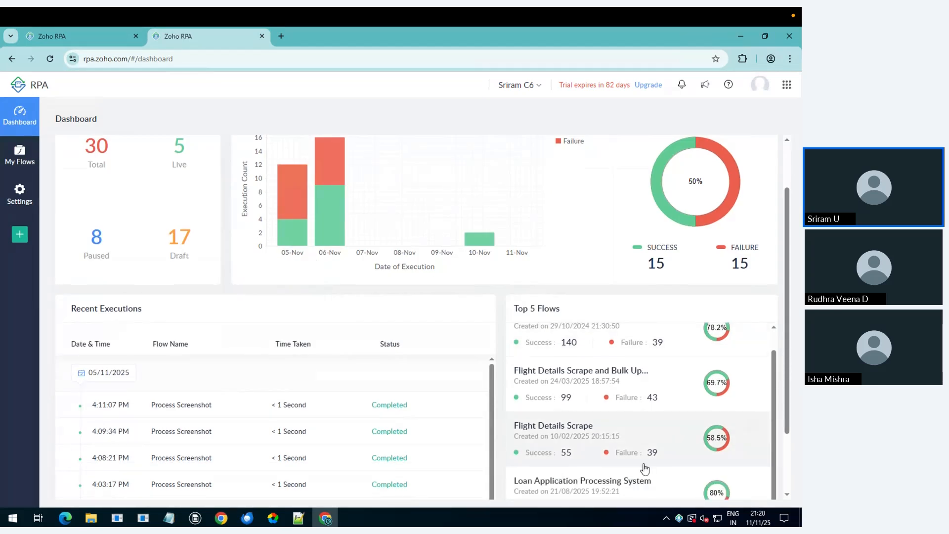
{"action": "scroll", "coordinate": [493, 264], "scroll_direction": "up", "scroll_amount": 1}
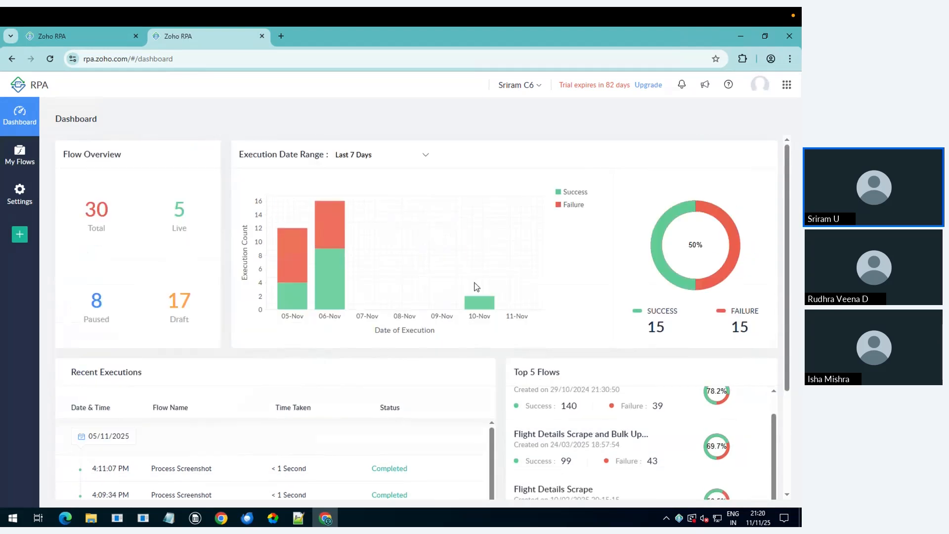
{"action": "scroll", "coordinate": [408, 356], "scroll_direction": "down", "scroll_amount": 1}
{"action": "scroll", "coordinate": [284, 438], "scroll_direction": "down", "scroll_amount": 1}
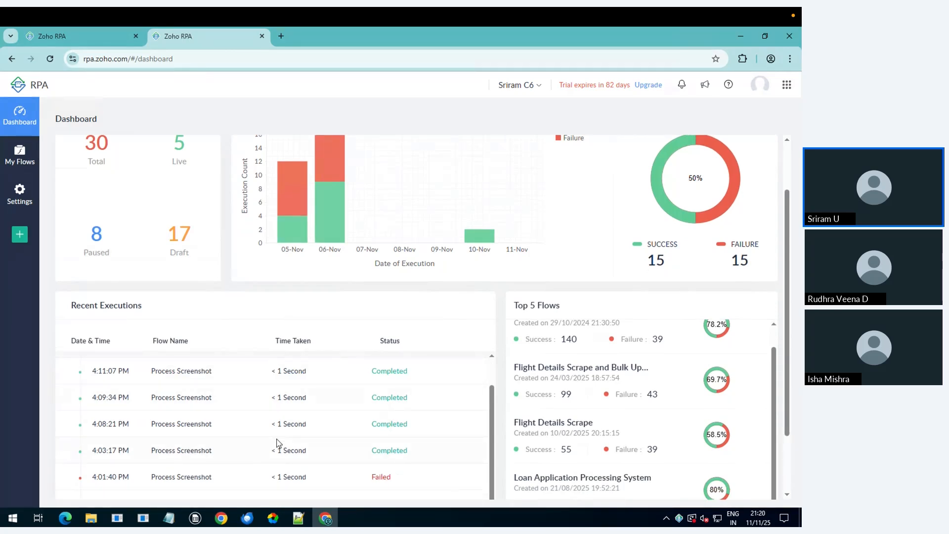
{"action": "scroll", "coordinate": [277, 441], "scroll_direction": "down", "scroll_amount": 1}
{"action": "scroll", "coordinate": [339, 311], "scroll_direction": "down", "scroll_amount": 1}
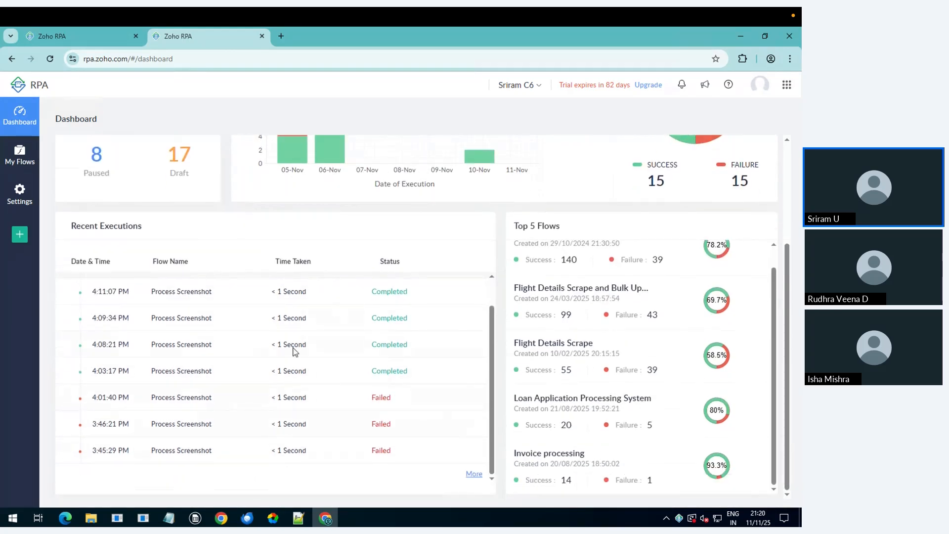
{"action": "scroll", "coordinate": [294, 350], "scroll_direction": "up", "scroll_amount": 1}
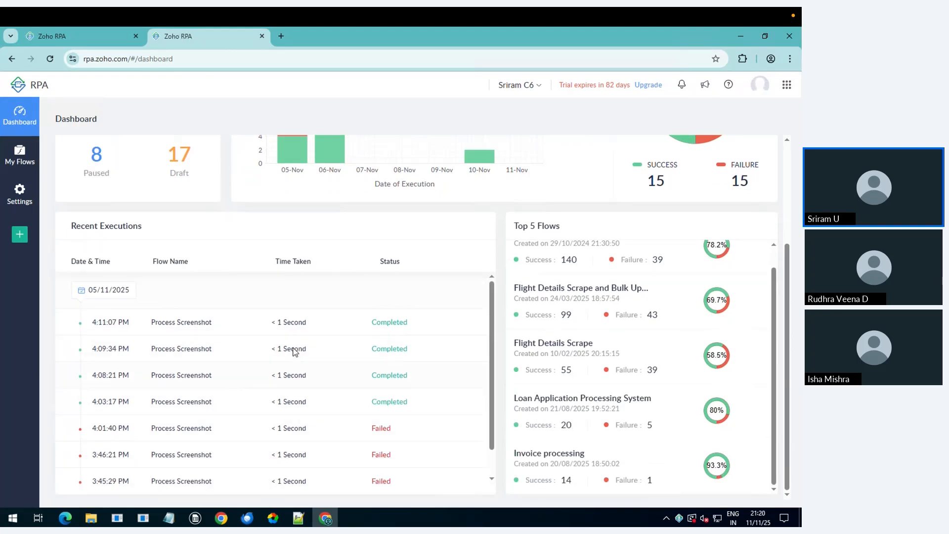
Step: Go from Settings through the Zia page to Task History, which shows no tasks for Today
{"action": "left_click", "coordinate": [18, 188]}
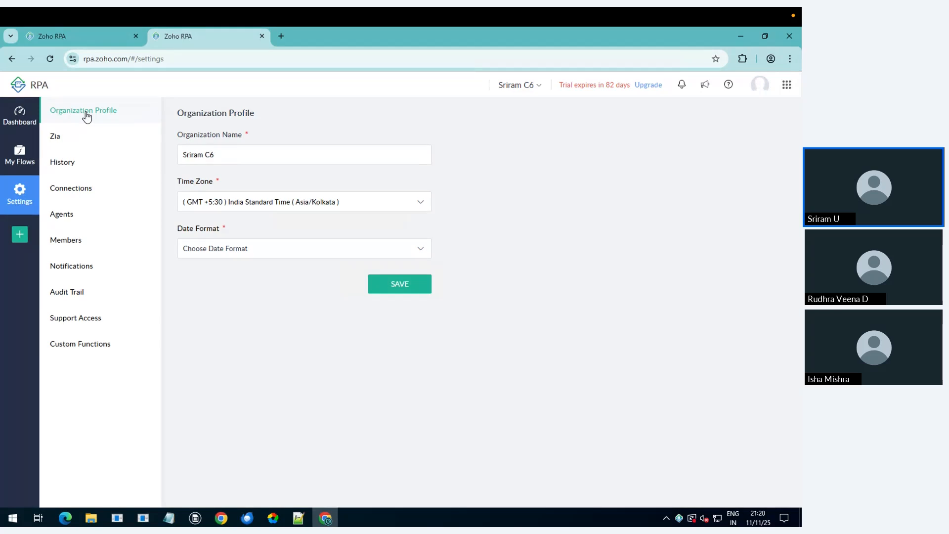
{"action": "left_click", "coordinate": [96, 143]}
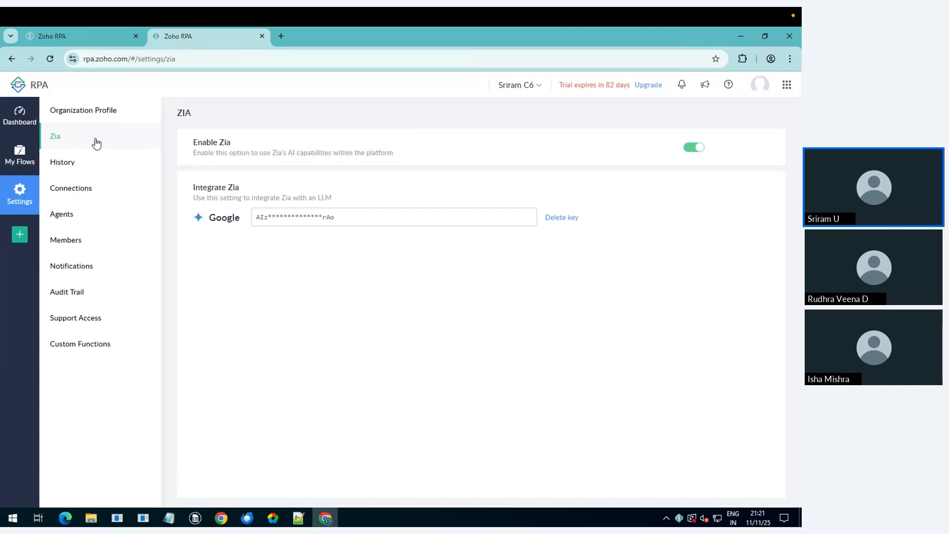
{"action": "left_click", "coordinate": [75, 167]}
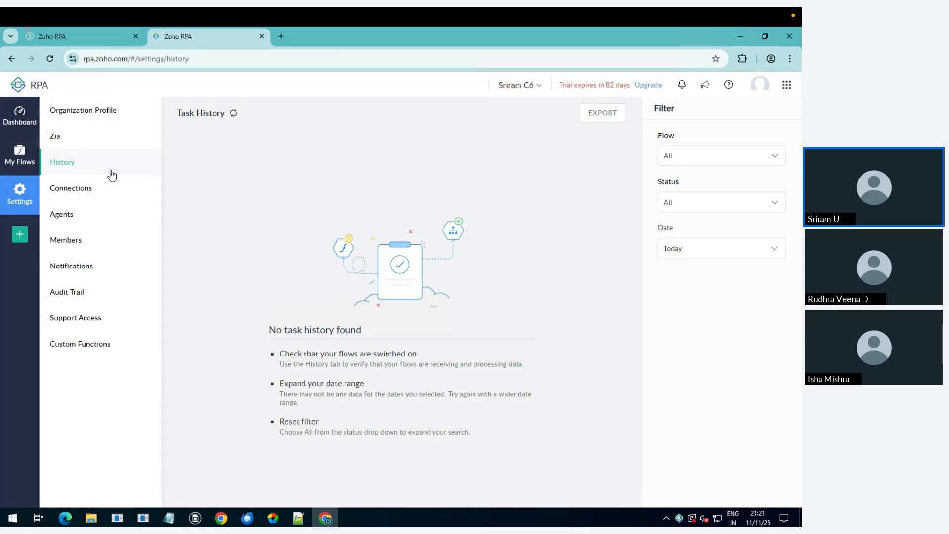
Step: Inspect the Task History Flow and Date filters unchanged, then open the Agents list of six agents
{"action": "left_click", "coordinate": [684, 156]}
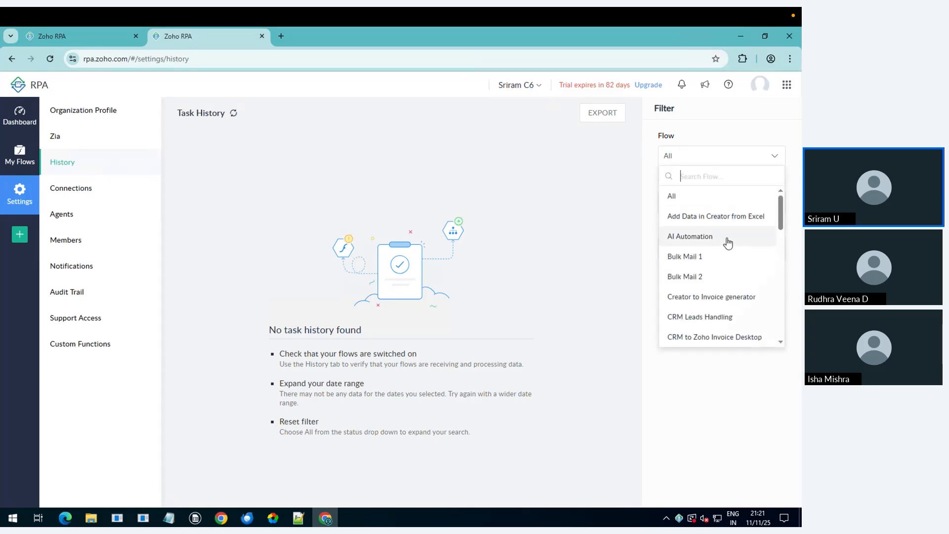
{"action": "left_click", "coordinate": [741, 131]}
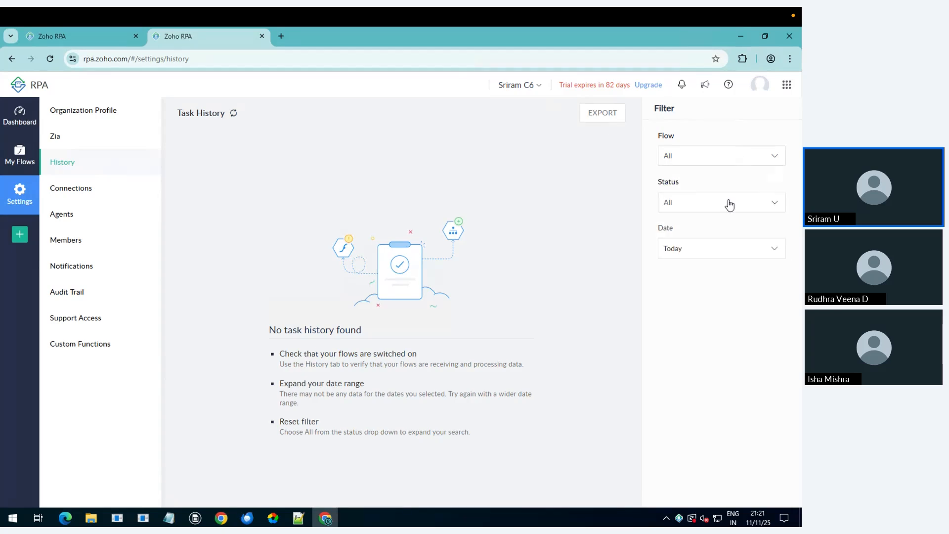
{"action": "left_click", "coordinate": [720, 250]}
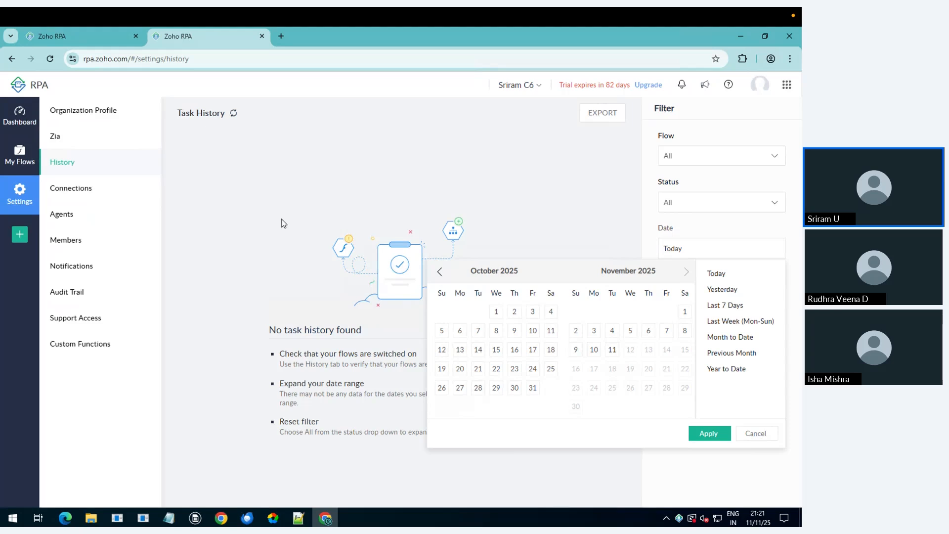
{"action": "left_click", "coordinate": [67, 224]}
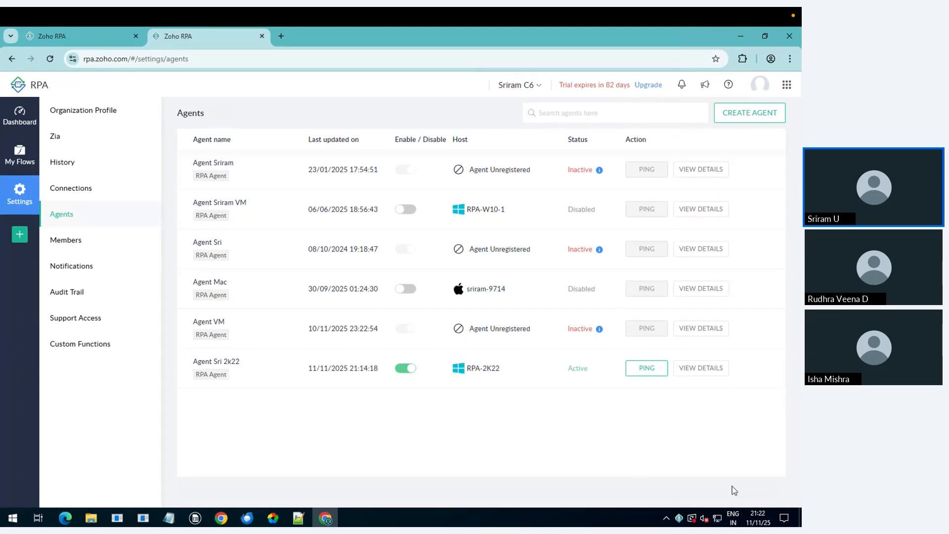
Step: Confirm the 2k22 agent's server Connectivity Status from the tray, then open the Members page
{"action": "left_click", "coordinate": [679, 518]}
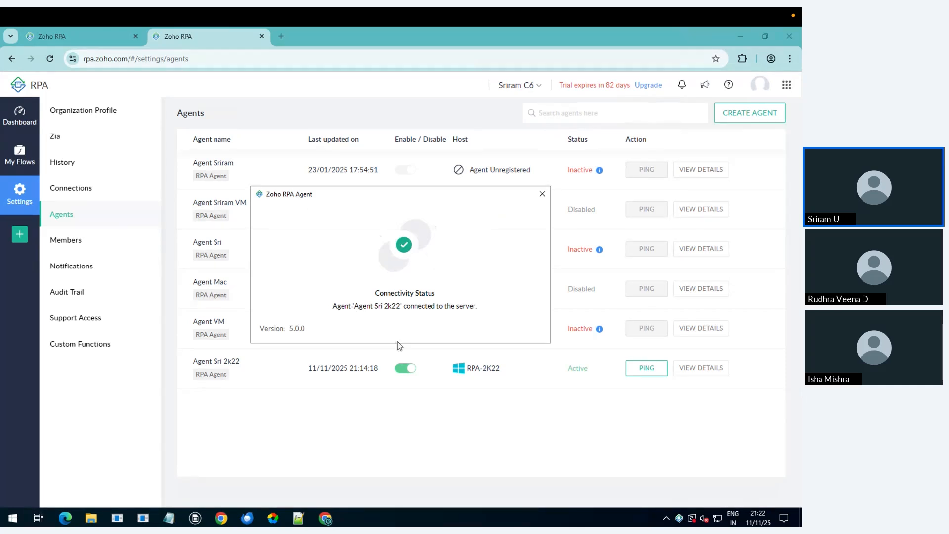
{"action": "left_click", "coordinate": [311, 462]}
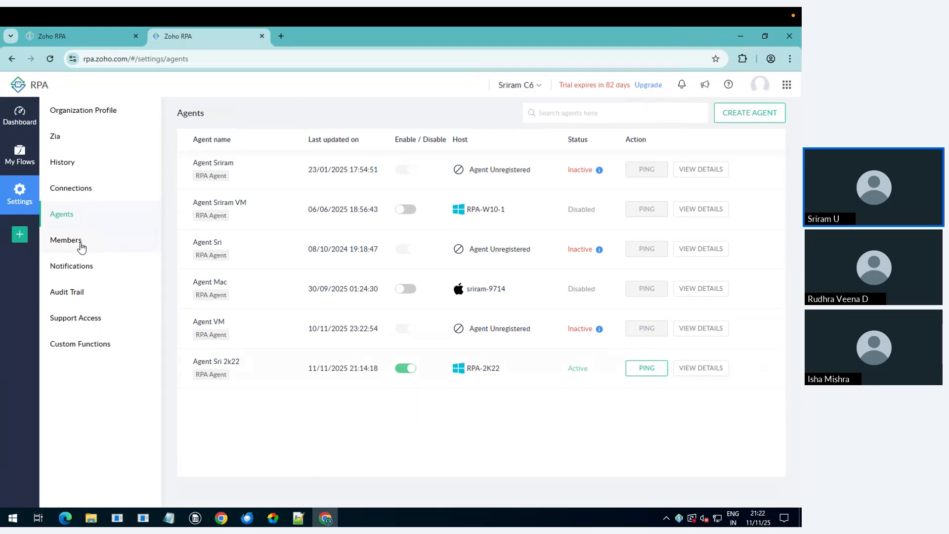
{"action": "left_click", "coordinate": [147, 248]}
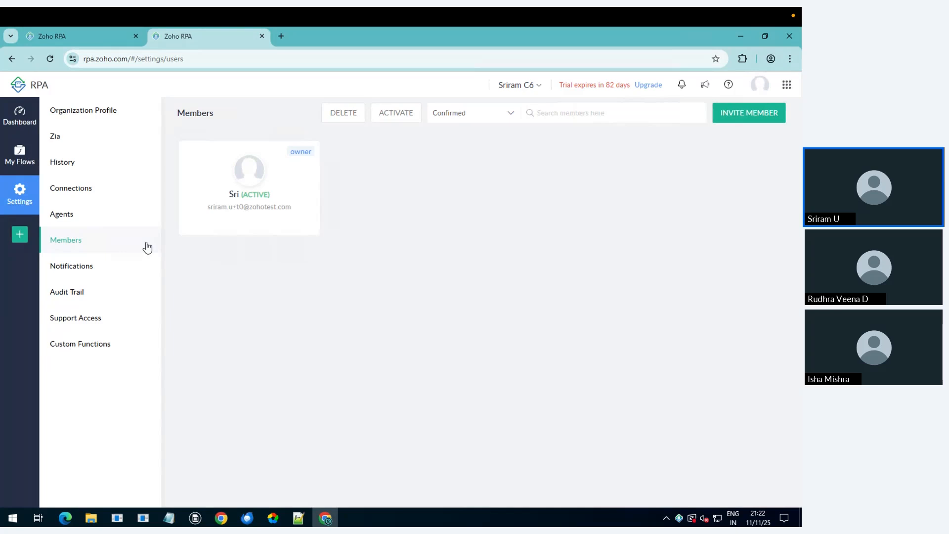
Step: View the Notifications settings, then the Audit Trail of flow and agent events
{"action": "left_click", "coordinate": [123, 271]}
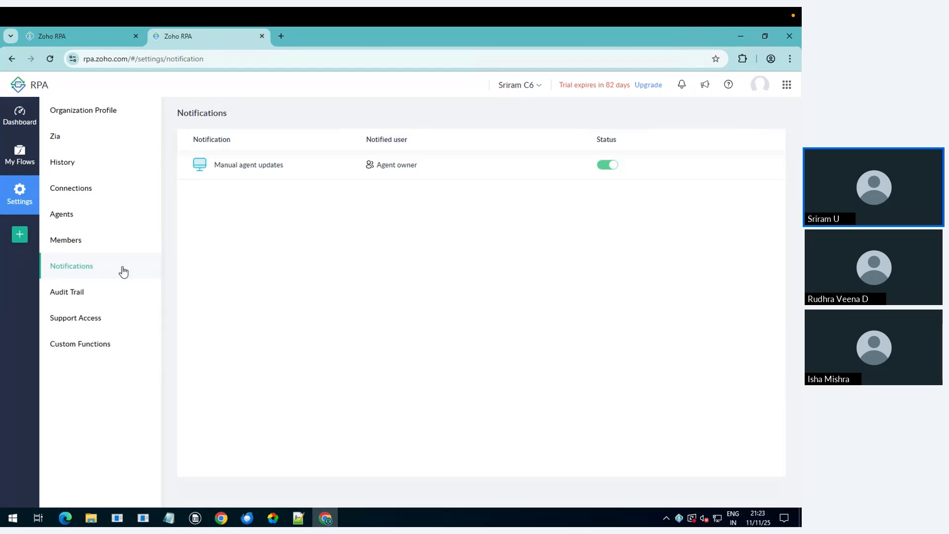
{"action": "left_click", "coordinate": [101, 301]}
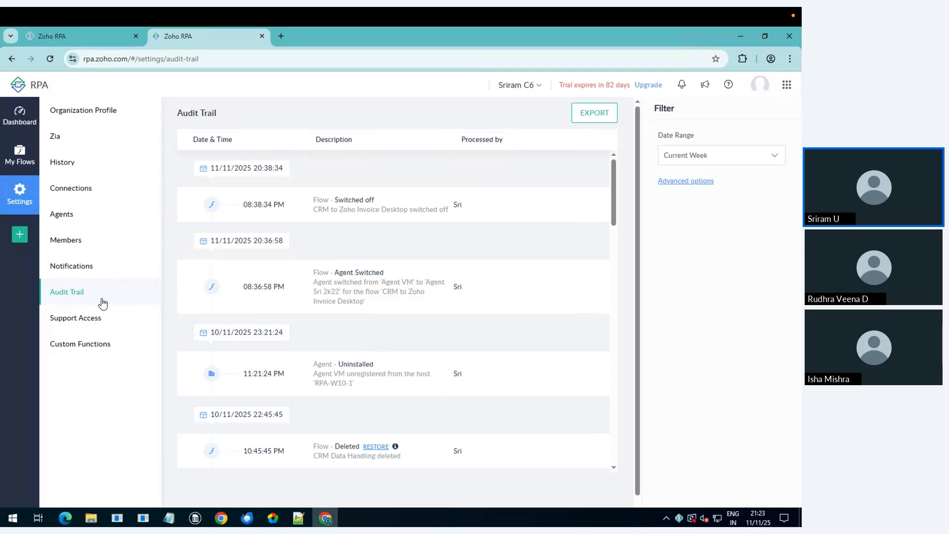
Step: View the Support Access setting, then the Custom Functions list
{"action": "left_click", "coordinate": [98, 322]}
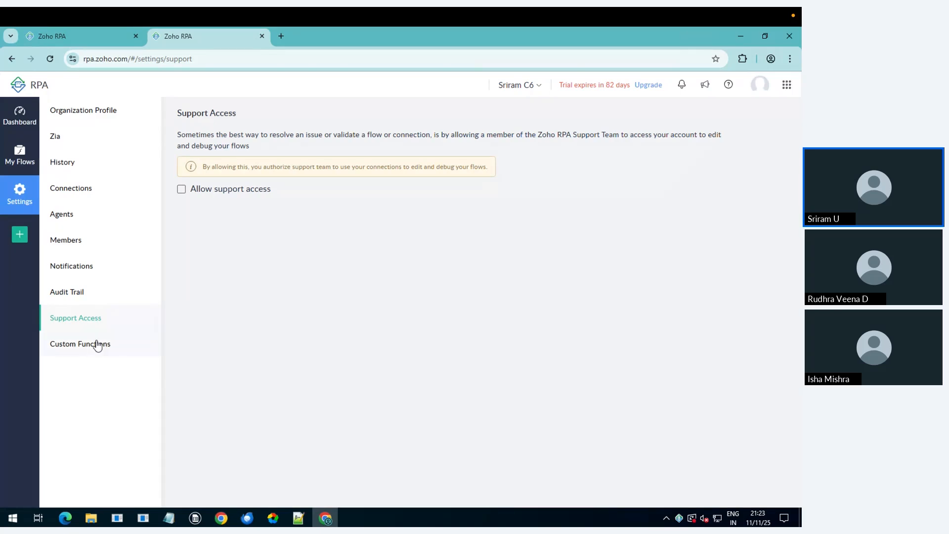
{"action": "left_click", "coordinate": [98, 345]}
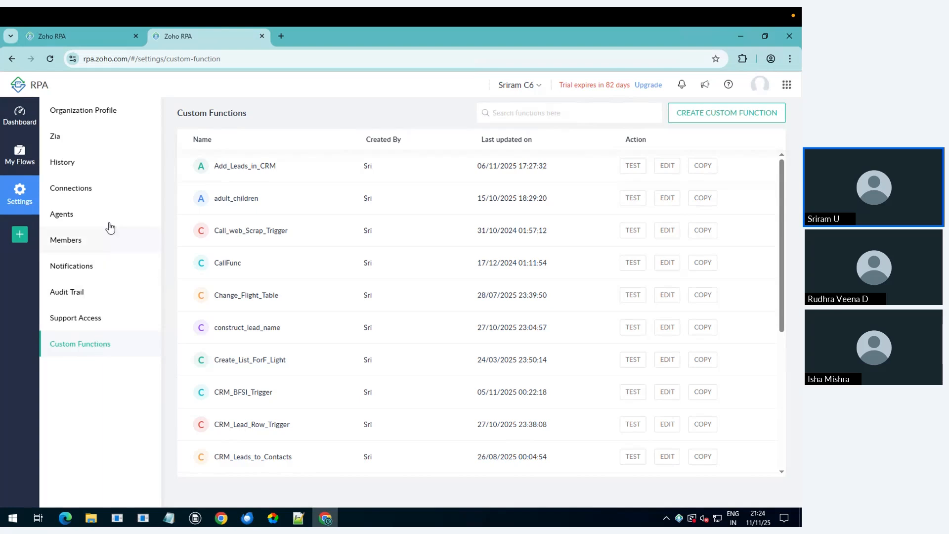
Step: Browse Connections, cancel the new-connection app chooser, and move to the My Flows > CRM BFSI tab
{"action": "left_click", "coordinate": [104, 201]}
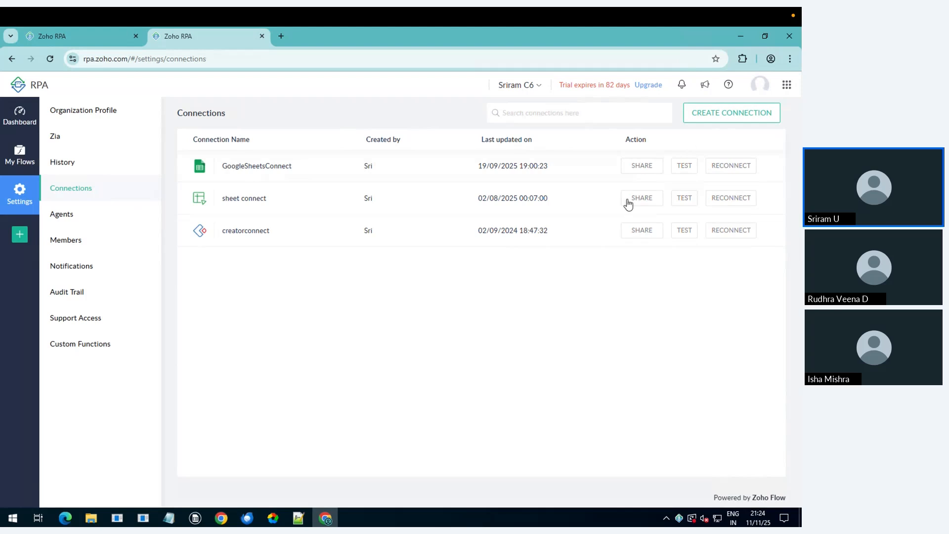
{"action": "left_click", "coordinate": [719, 113]}
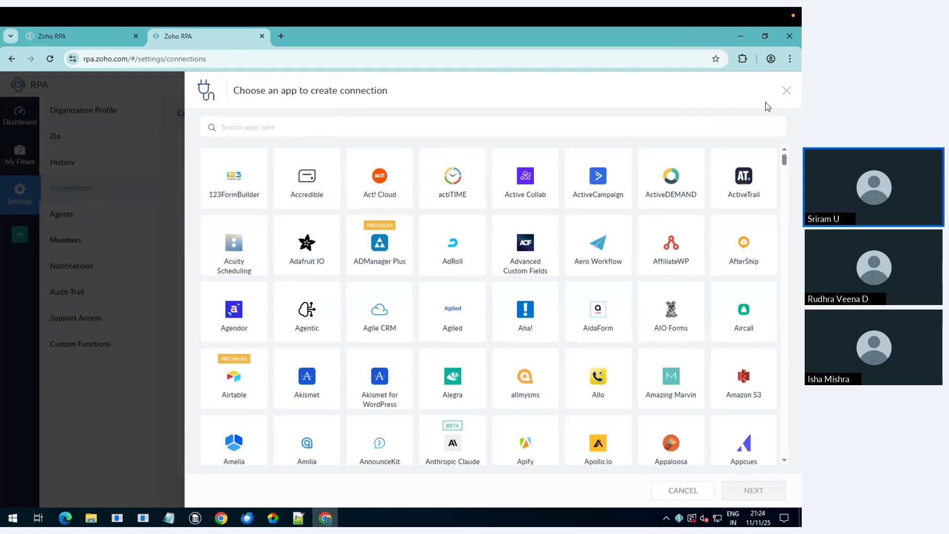
{"action": "left_click", "coordinate": [786, 91]}
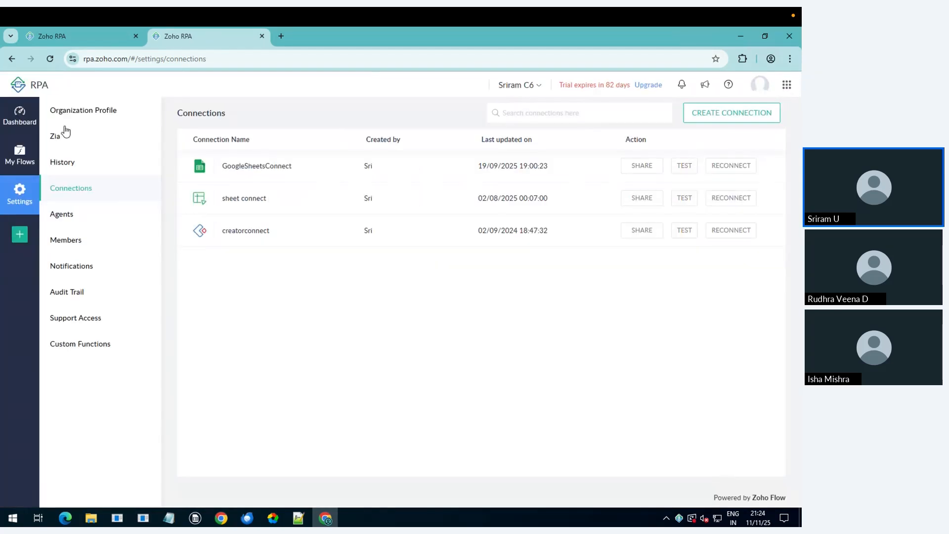
{"action": "left_click", "coordinate": [102, 35]}
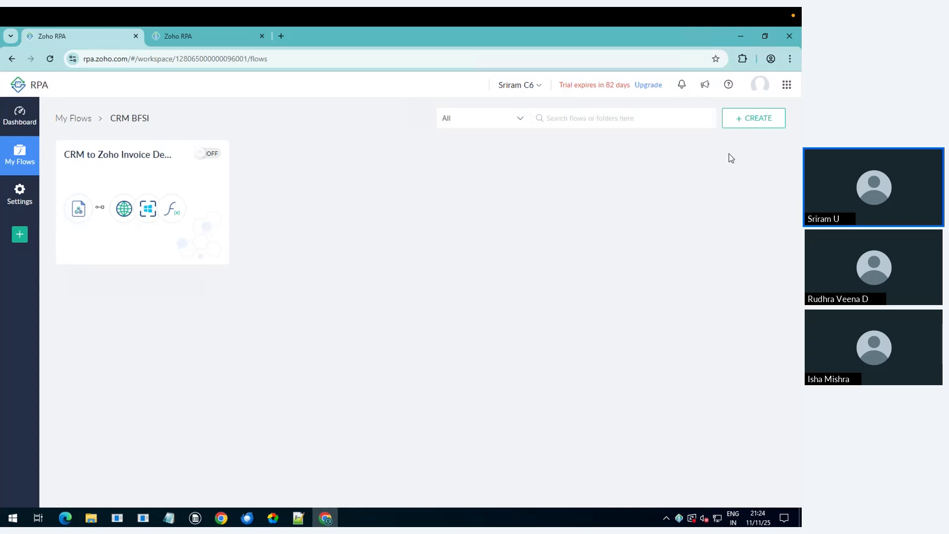
Step: Create a flow named 'CRM Data Handling' assigned to the active 2k22 RPA agent
{"action": "left_click", "coordinate": [743, 128]}
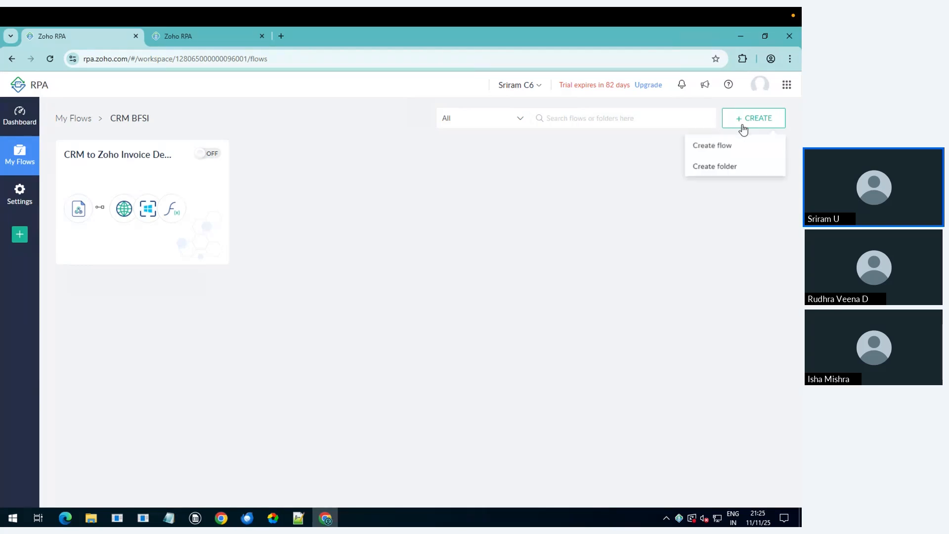
{"action": "left_click", "coordinate": [726, 155]}
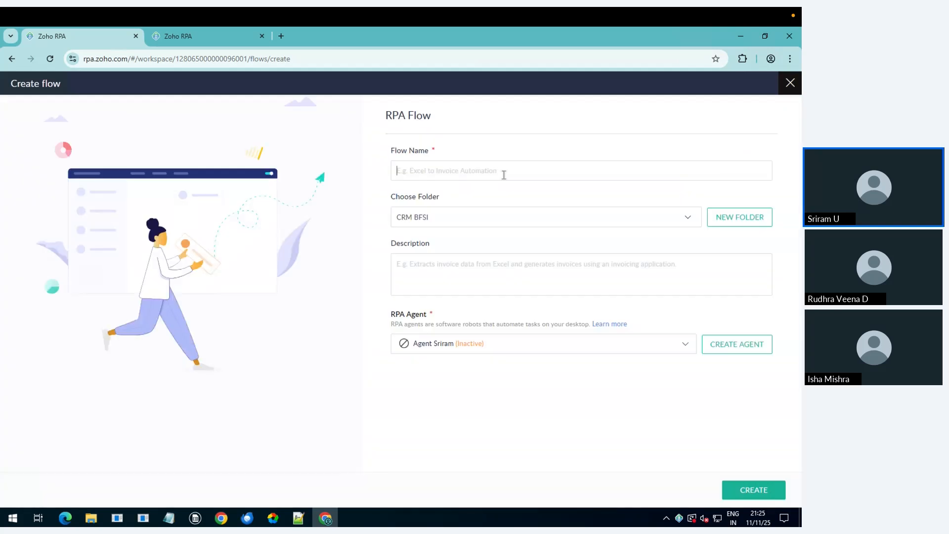
{"action": "left_click", "coordinate": [489, 173]}
{"action": "type", "text": "CRM Data Handling"}
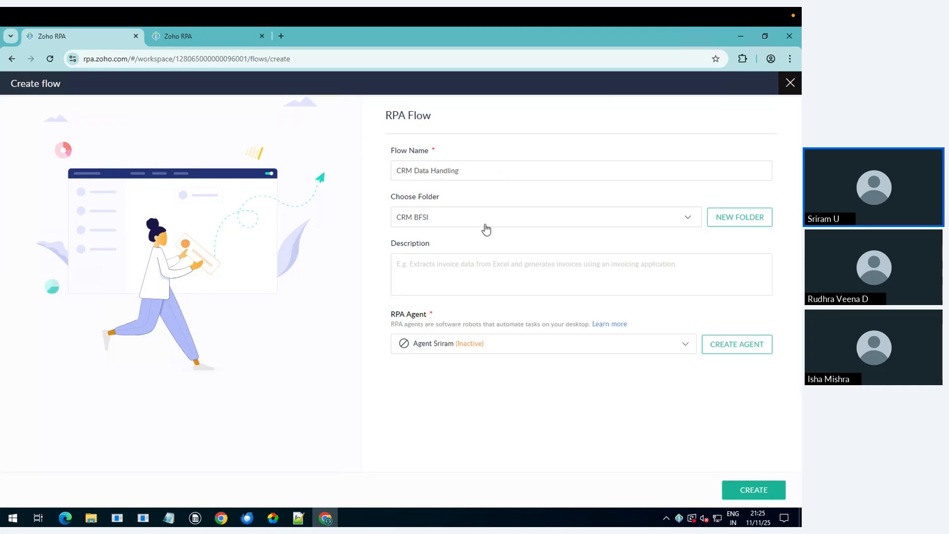
{"action": "left_click", "coordinate": [470, 281]}
{"action": "left_click", "coordinate": [489, 347]}
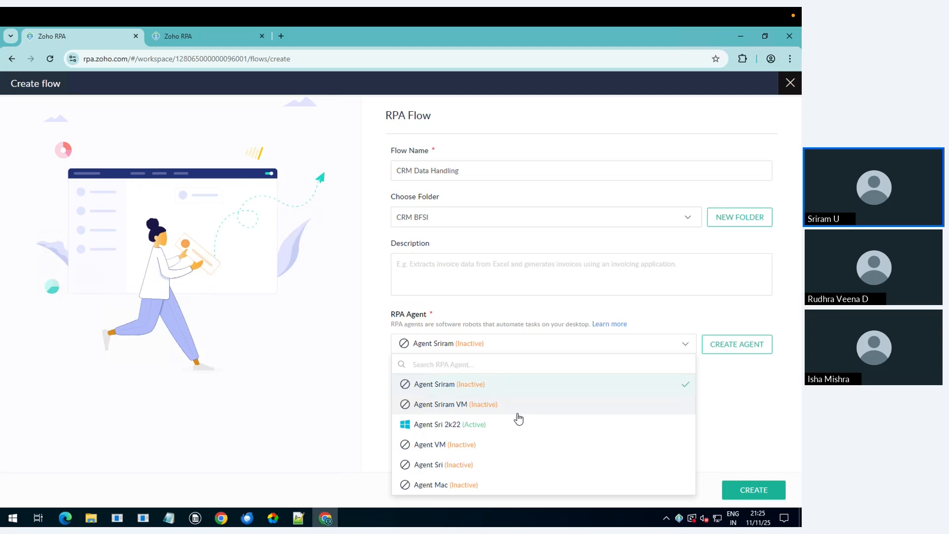
{"action": "left_click", "coordinate": [502, 424]}
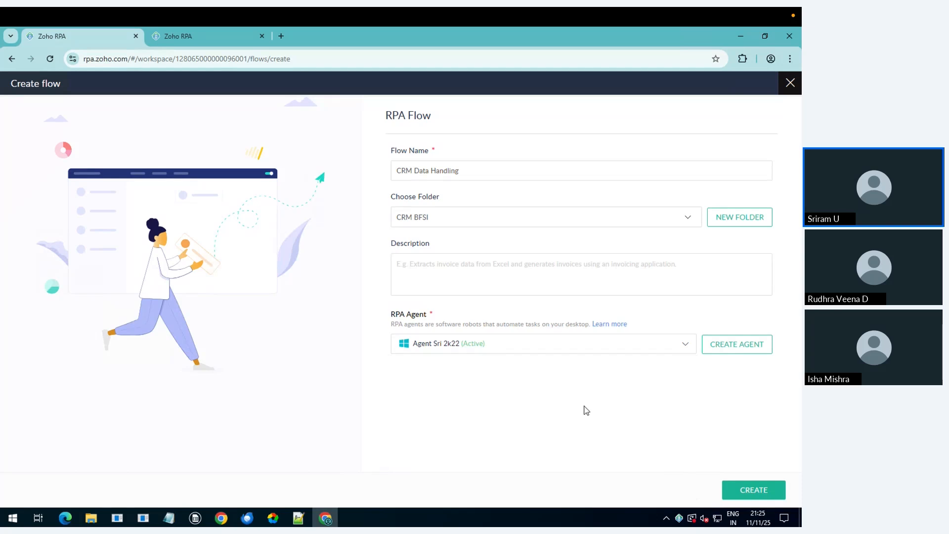
{"action": "left_click", "coordinate": [746, 489]}
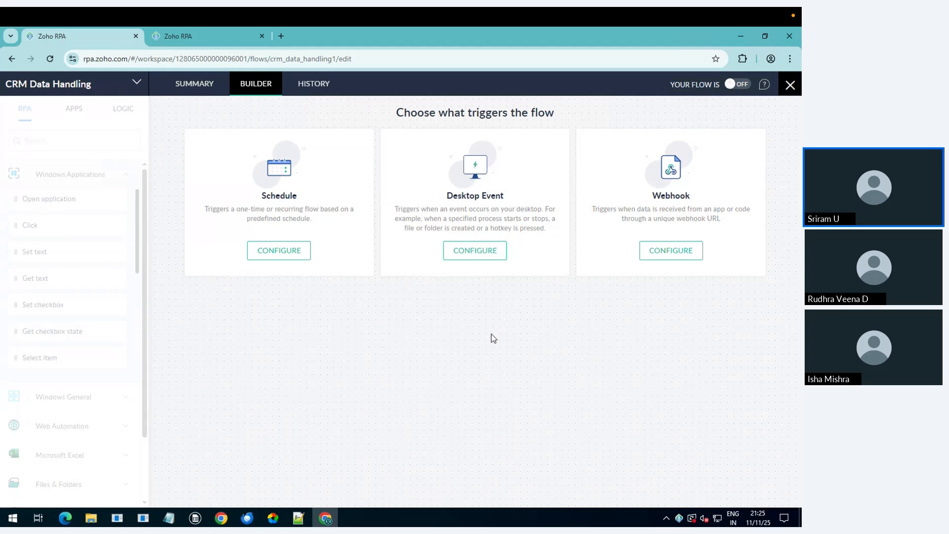
Step: Try a Schedule trigger with multiple agents set to Yes, then close it unsaved
{"action": "left_click", "coordinate": [285, 251]}
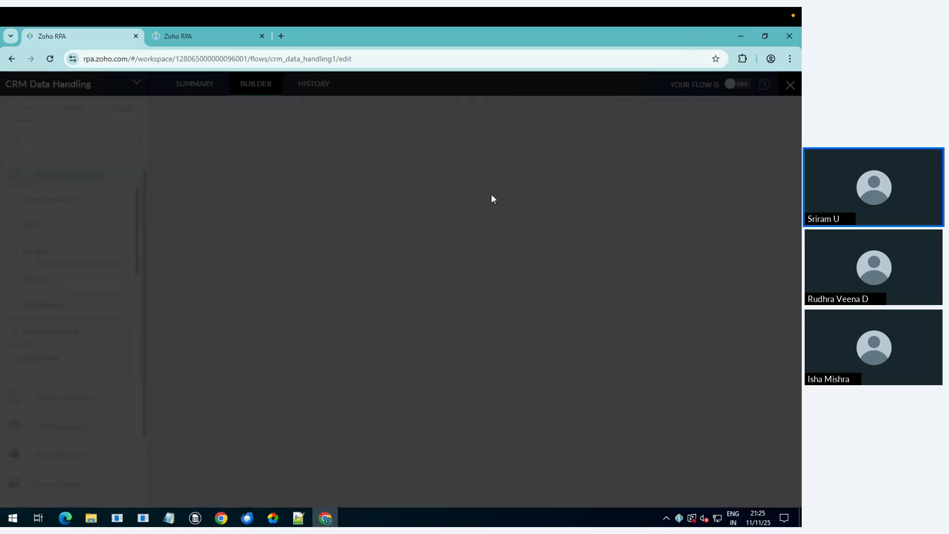
{"action": "left_click", "coordinate": [480, 165]}
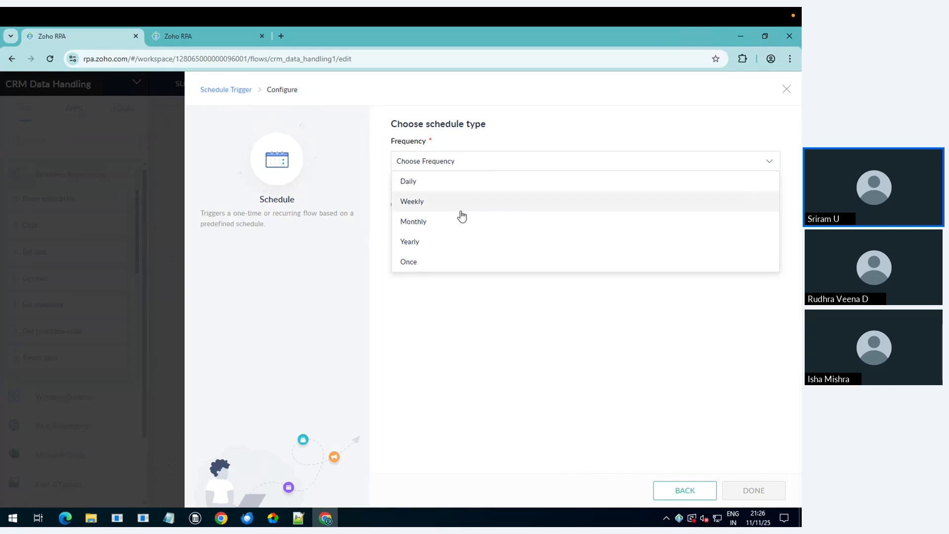
{"action": "left_click", "coordinate": [493, 131]}
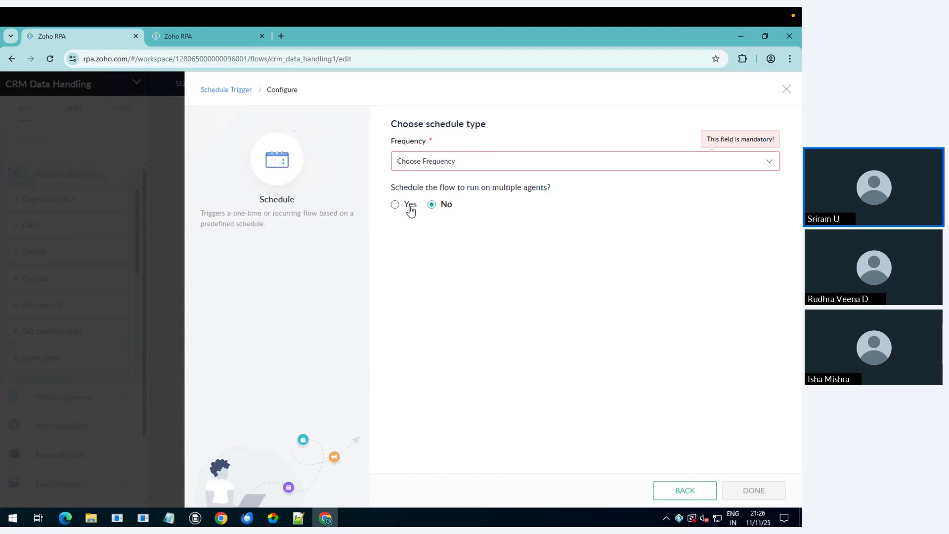
{"action": "left_click", "coordinate": [409, 211]}
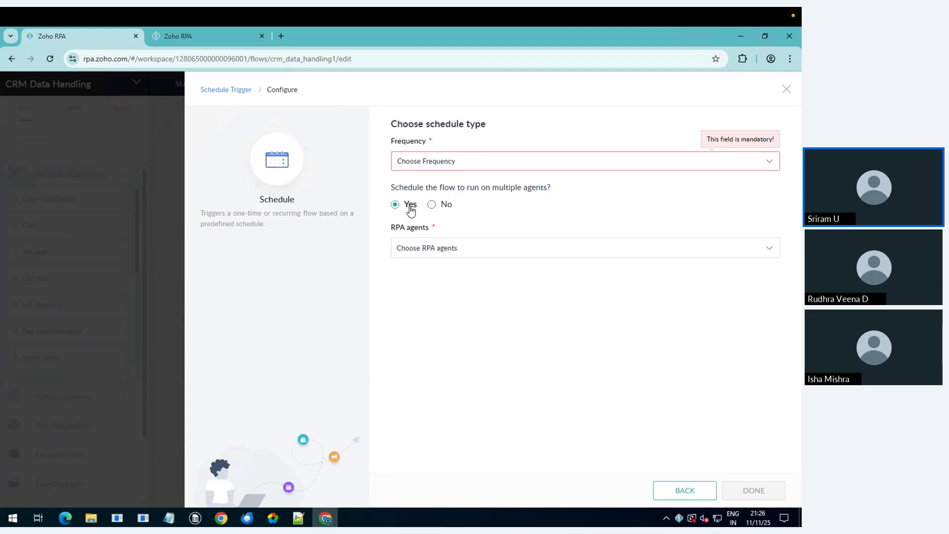
{"action": "left_click", "coordinate": [477, 255]}
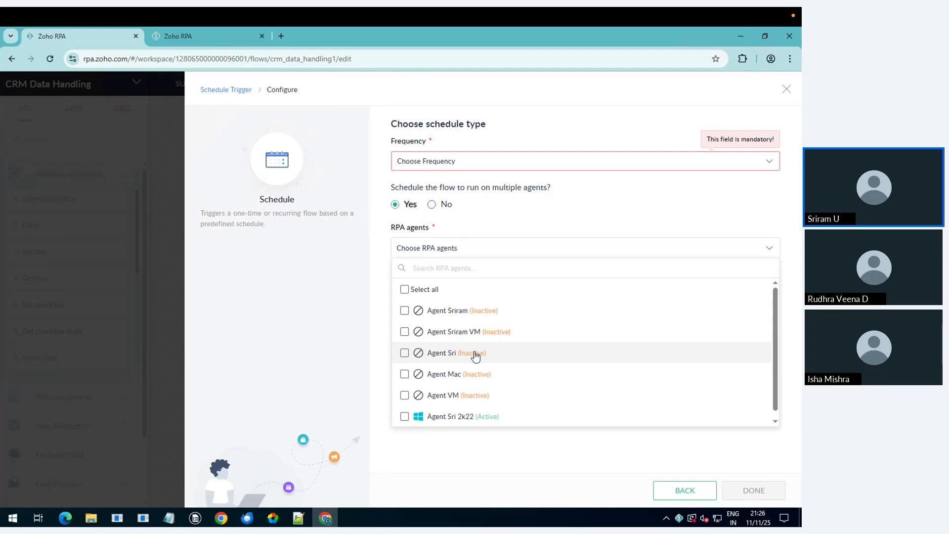
{"action": "scroll", "coordinate": [475, 357], "scroll_direction": "down", "scroll_amount": 1}
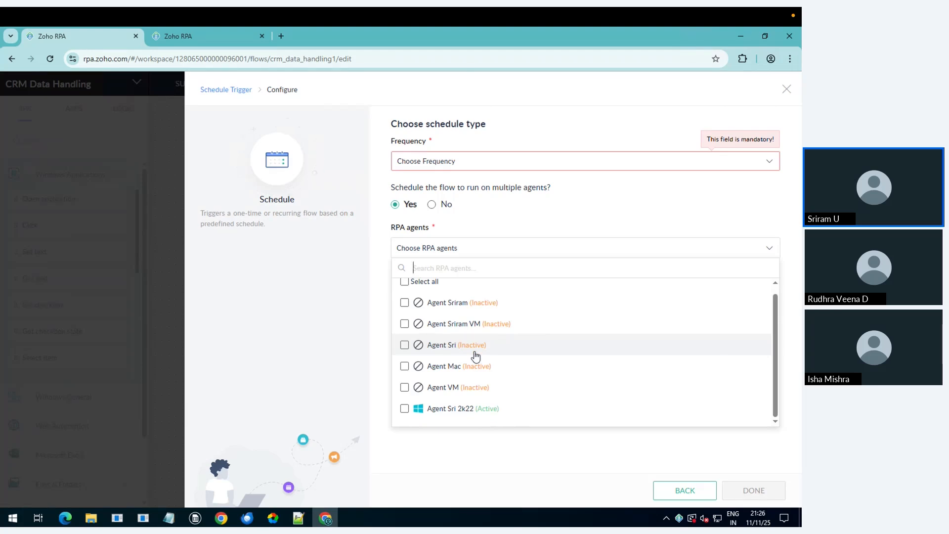
{"action": "left_click", "coordinate": [785, 94]}
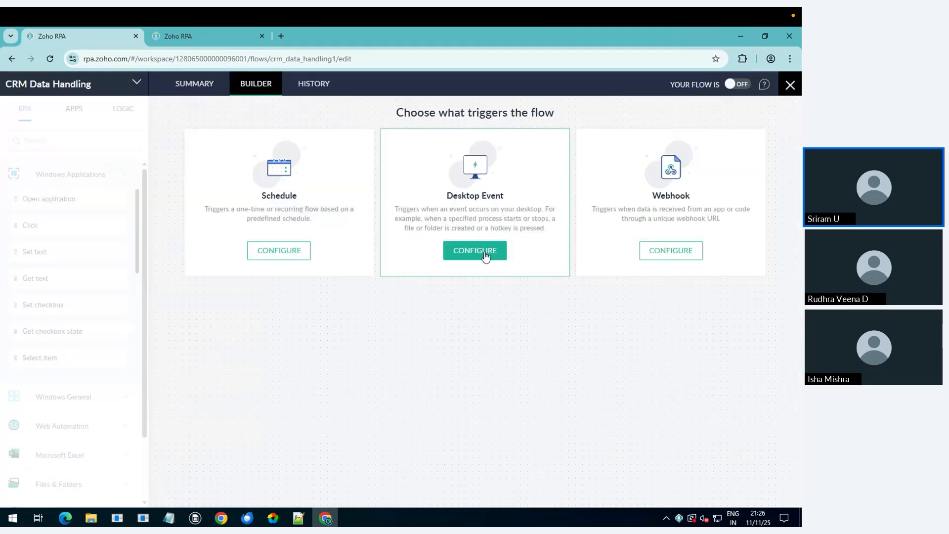
Step: Configure a Desktop Event trigger, trying Windows process before choosing File or Folder event
{"action": "left_click", "coordinate": [485, 252]}
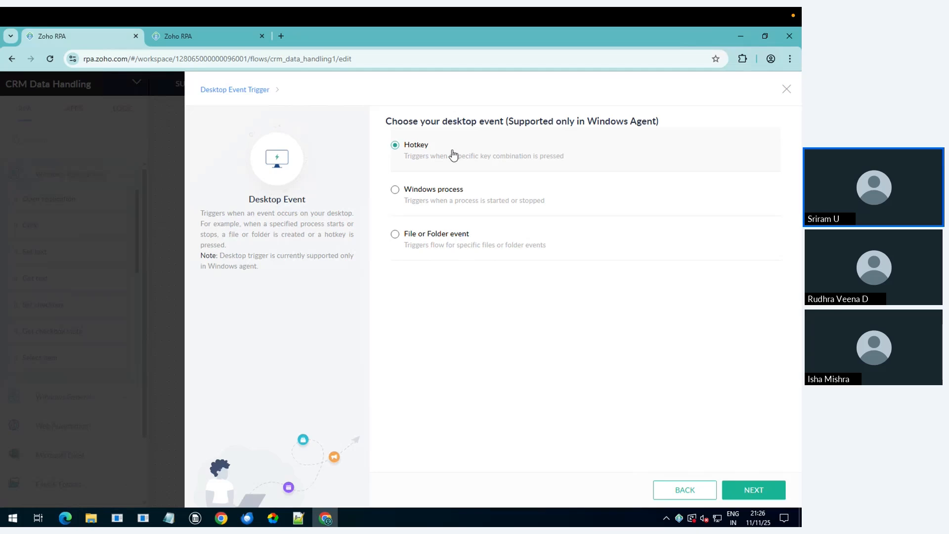
{"action": "left_click", "coordinate": [460, 195]}
{"action": "left_click", "coordinate": [455, 242]}
Step: Select the Webhook trigger, review its JSON payload and URL, then go back
{"action": "left_click", "coordinate": [248, 91]}
{"action": "left_click", "coordinate": [707, 208]}
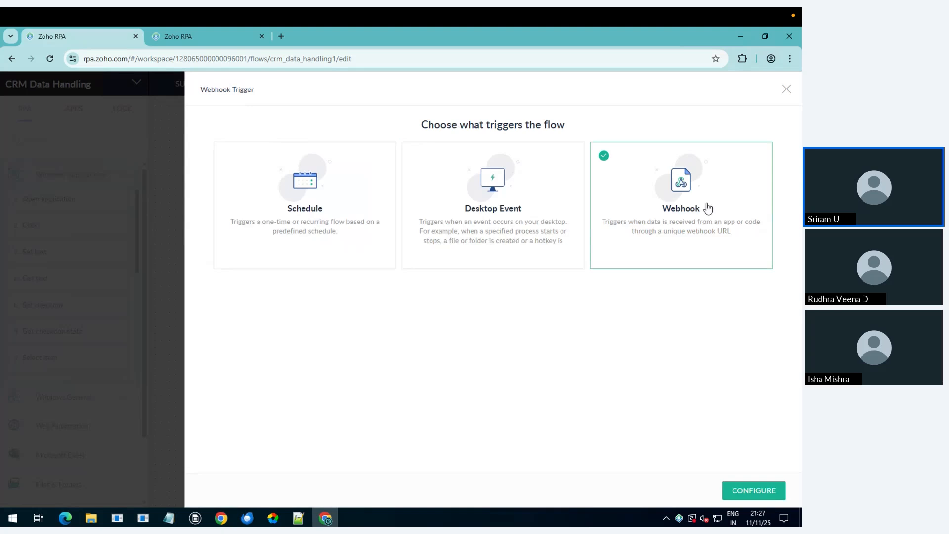
{"action": "left_click", "coordinate": [749, 490]}
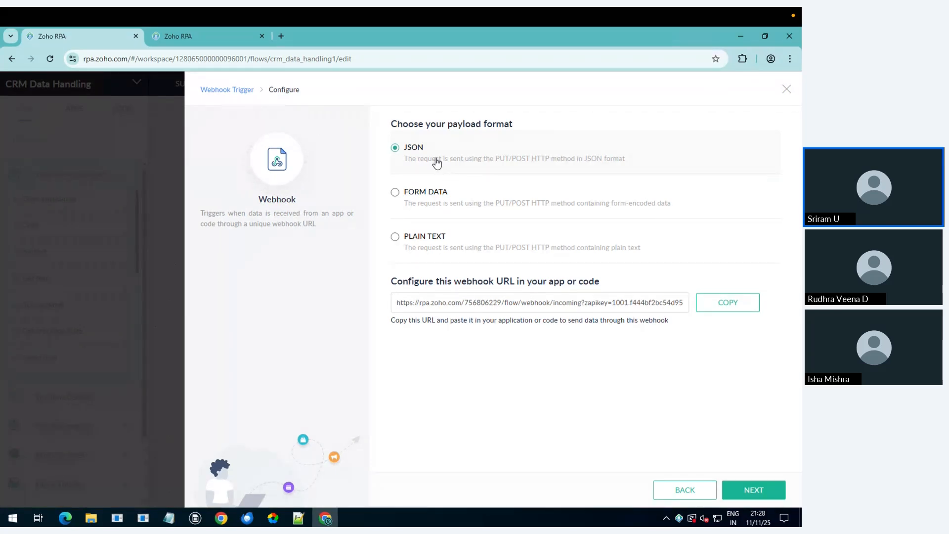
{"action": "left_click", "coordinate": [222, 94]}
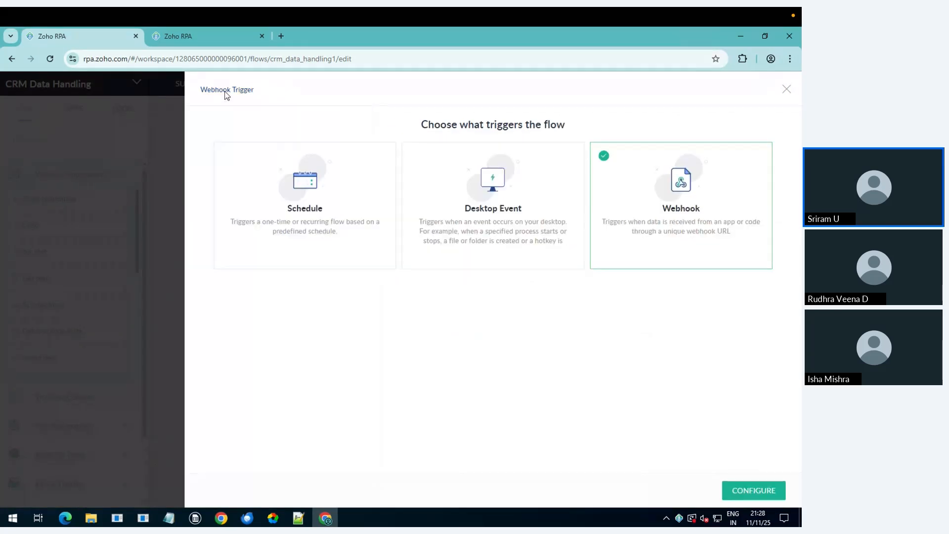
Step: Reselect Desktop Event, choose File or Folder event, and continue to its settings
{"action": "left_click", "coordinate": [479, 187]}
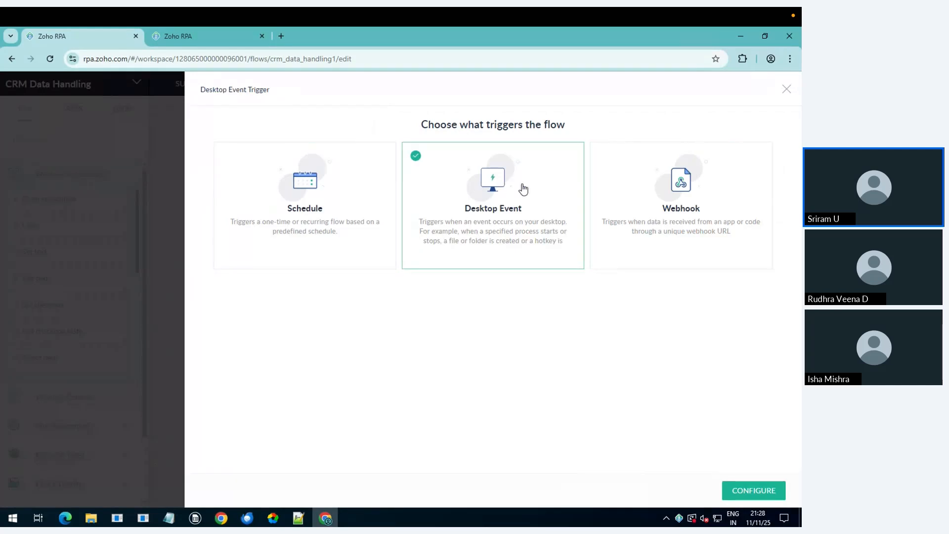
{"action": "left_click", "coordinate": [741, 491]}
{"action": "left_click", "coordinate": [446, 241]}
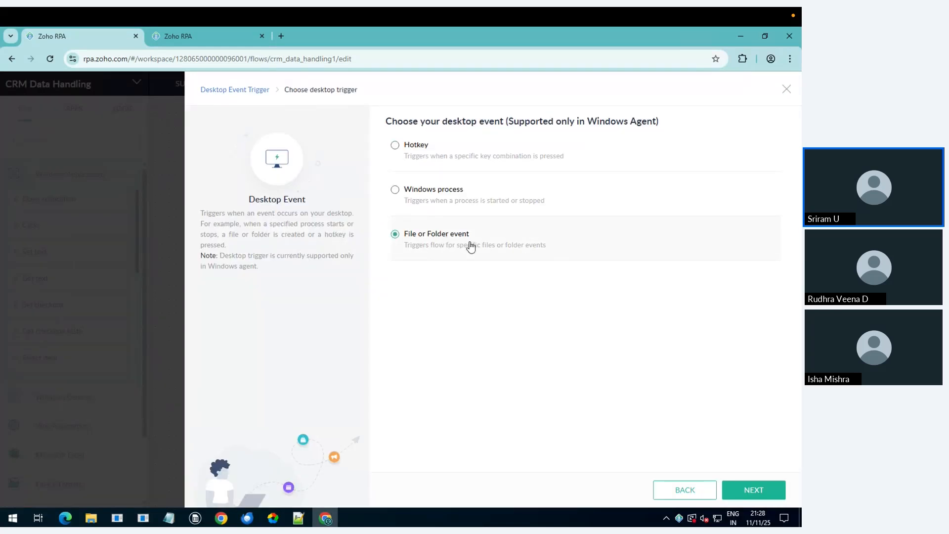
{"action": "left_click", "coordinate": [751, 491]}
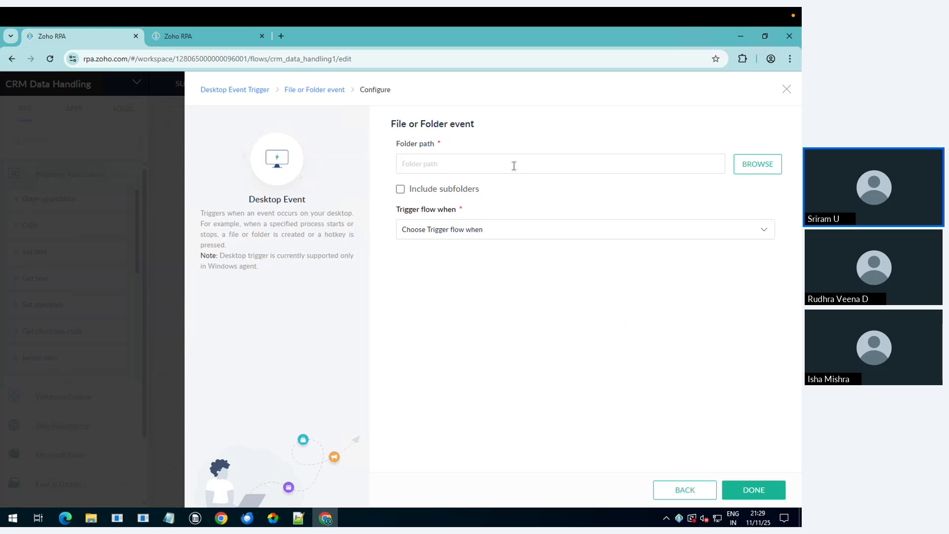
Step: Set the watched folder to Documents\CRM Data Processing
{"action": "left_click", "coordinate": [749, 168]}
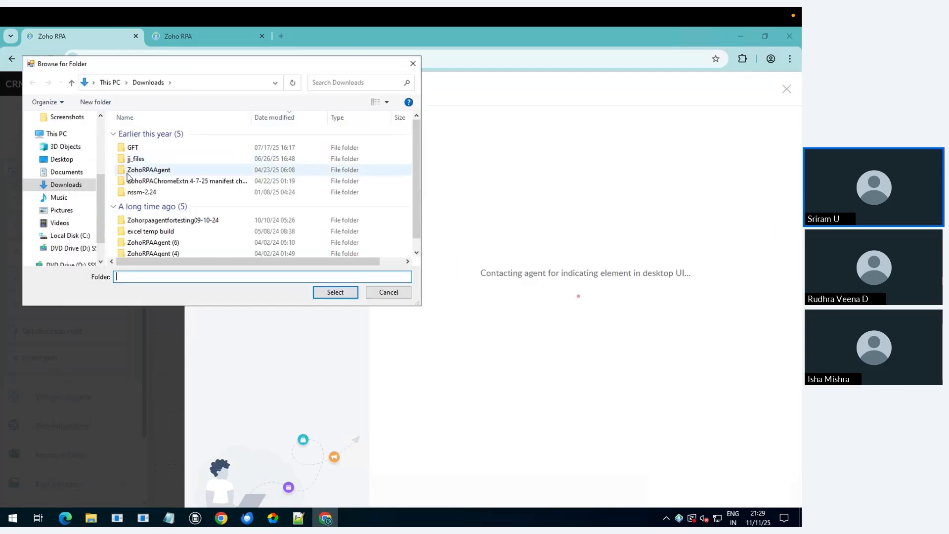
{"action": "left_click", "coordinate": [64, 173]}
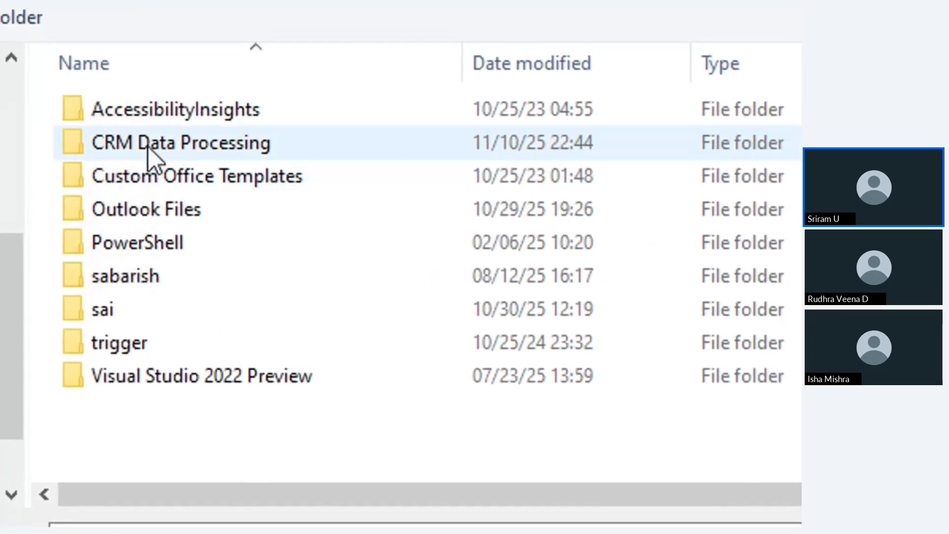
{"action": "left_click", "coordinate": [141, 138]}
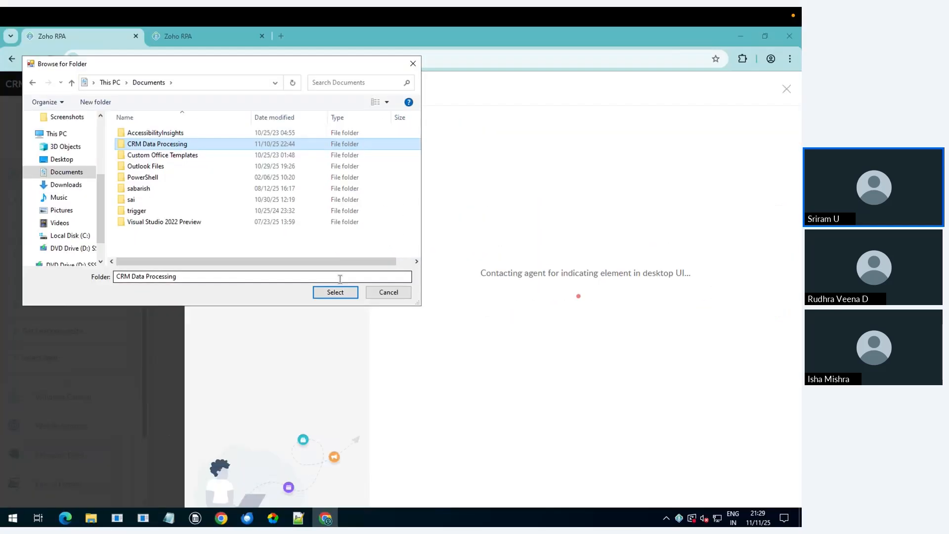
{"action": "left_click", "coordinate": [328, 296]}
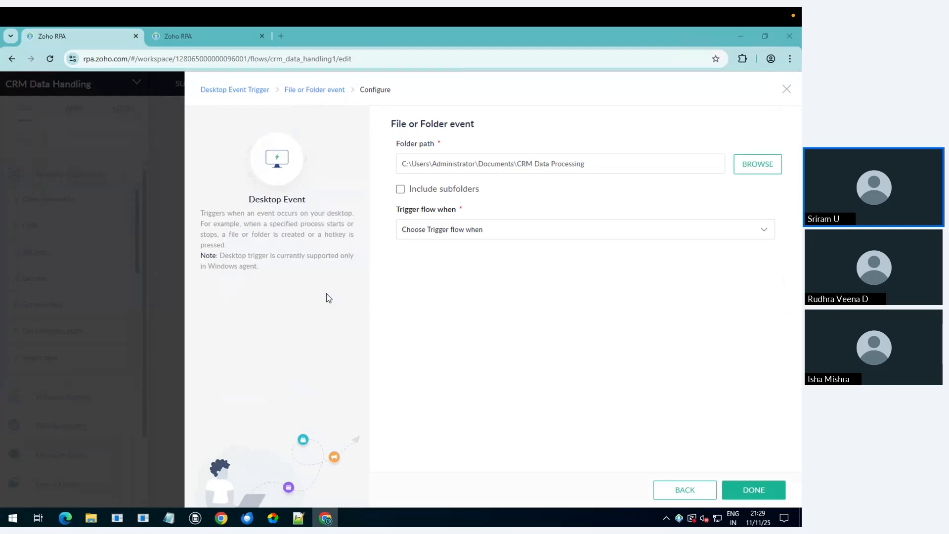
Step: Trigger on File, event Created, option Any File, and save the trigger
{"action": "left_click", "coordinate": [461, 231]}
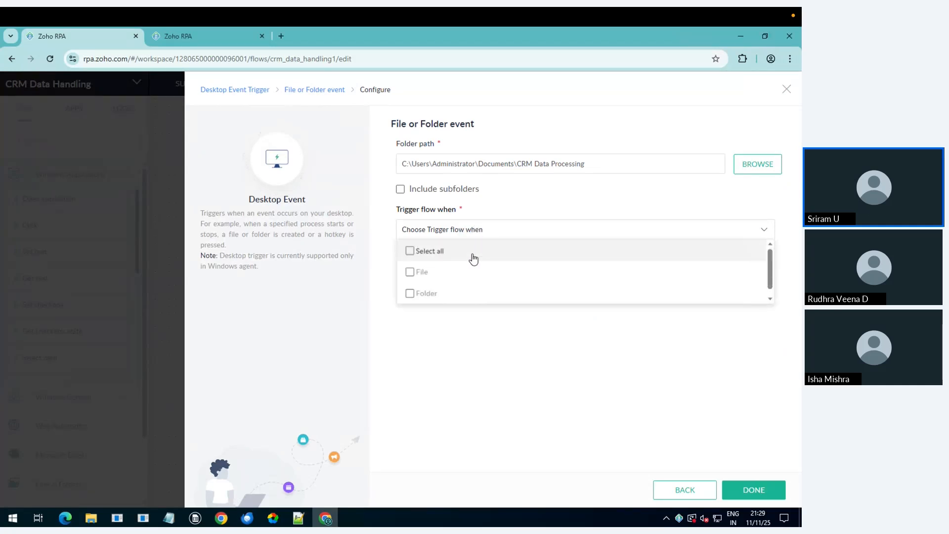
{"action": "left_click", "coordinate": [435, 273]}
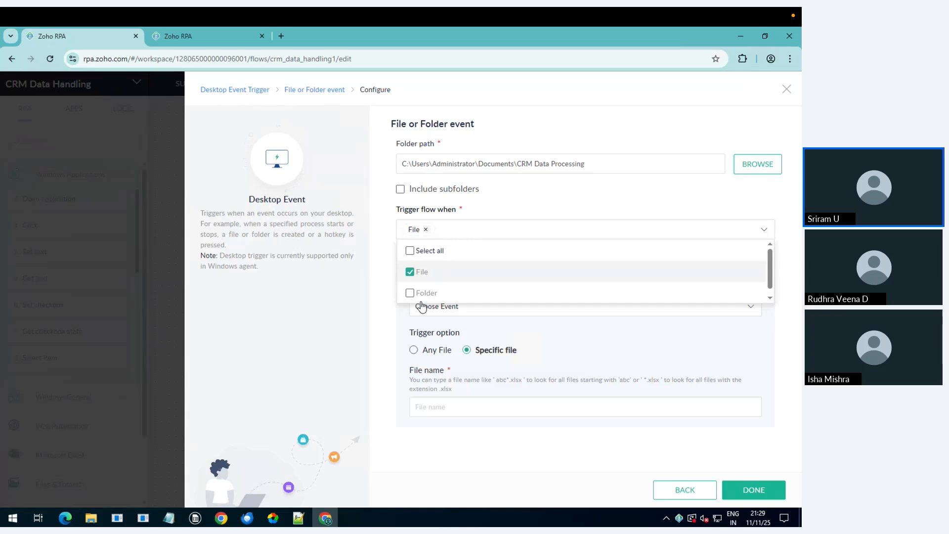
{"action": "left_click", "coordinate": [390, 332]}
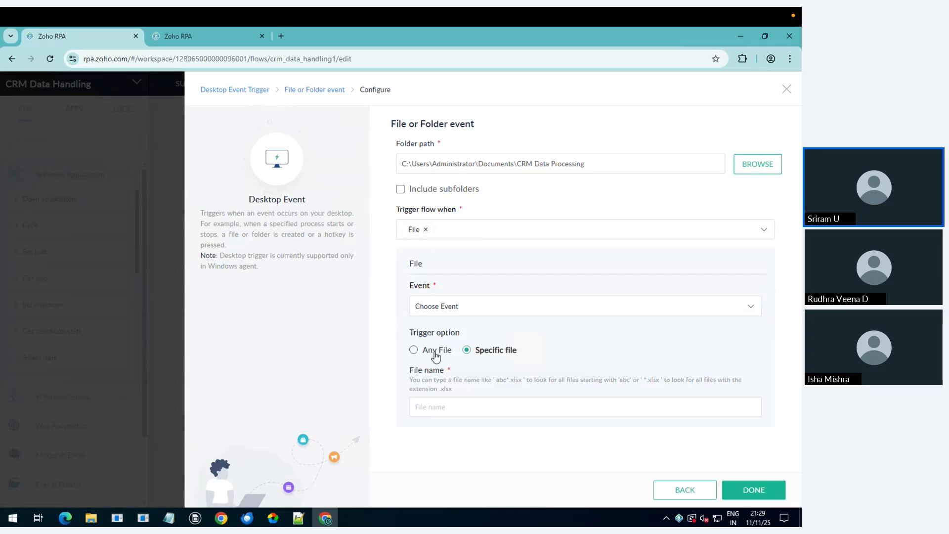
{"action": "left_click", "coordinate": [447, 317]}
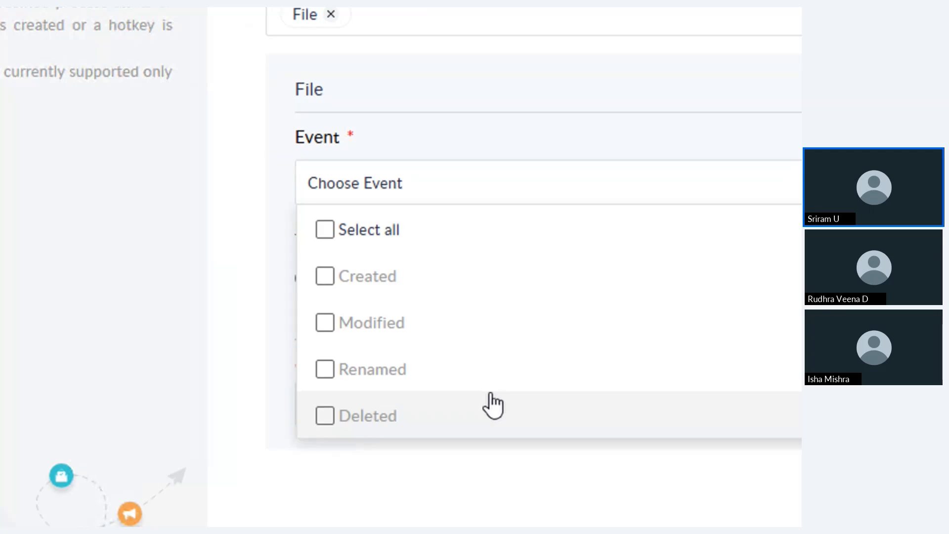
{"action": "left_click", "coordinate": [386, 282]}
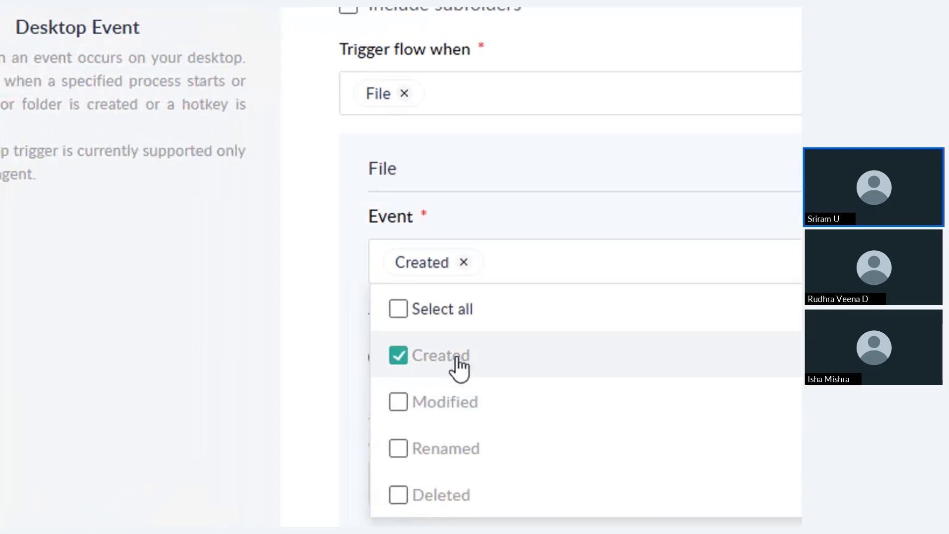
{"action": "left_click", "coordinate": [310, 349]}
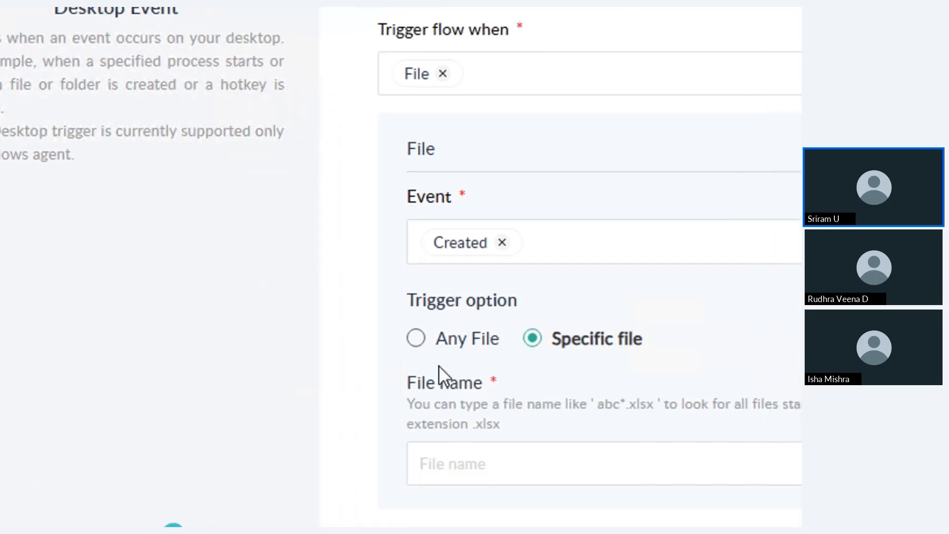
{"action": "left_click", "coordinate": [460, 341]}
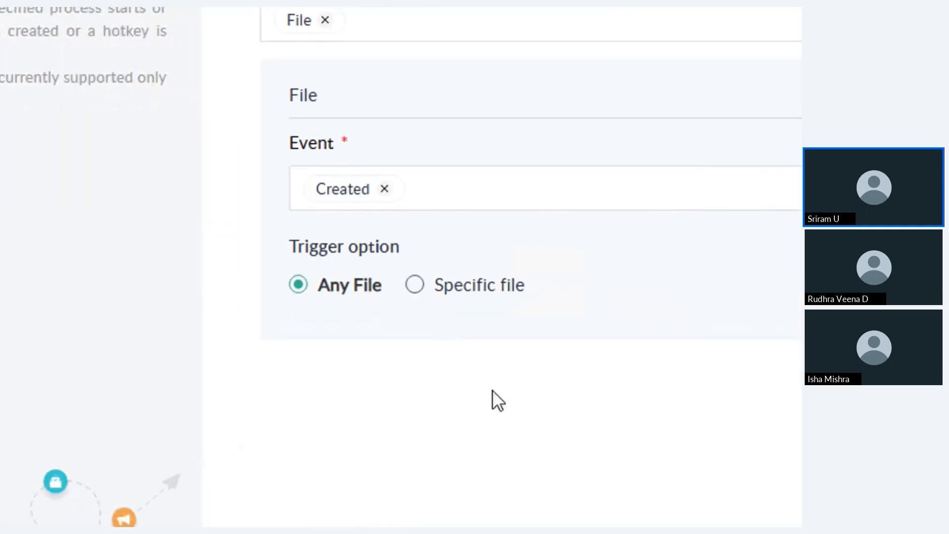
{"action": "left_click", "coordinate": [470, 287]}
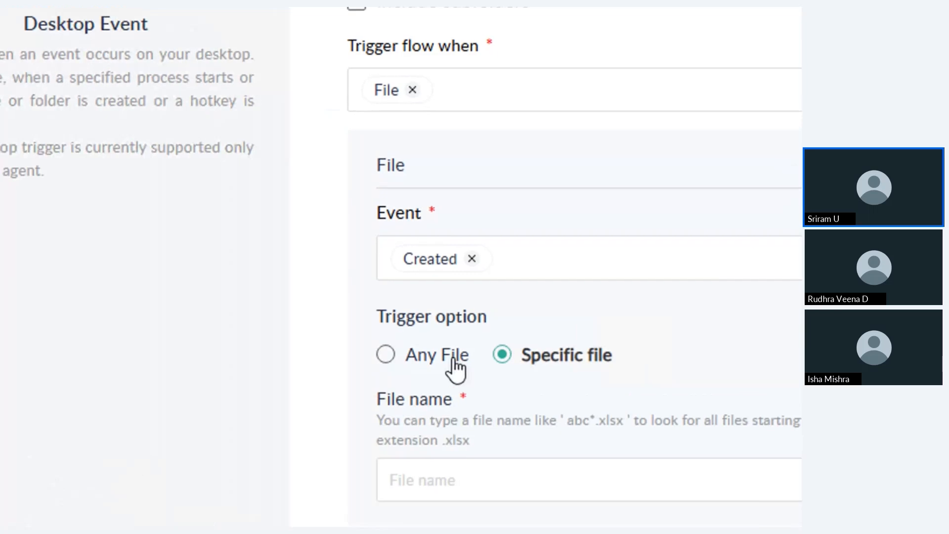
{"action": "left_click", "coordinate": [453, 365]}
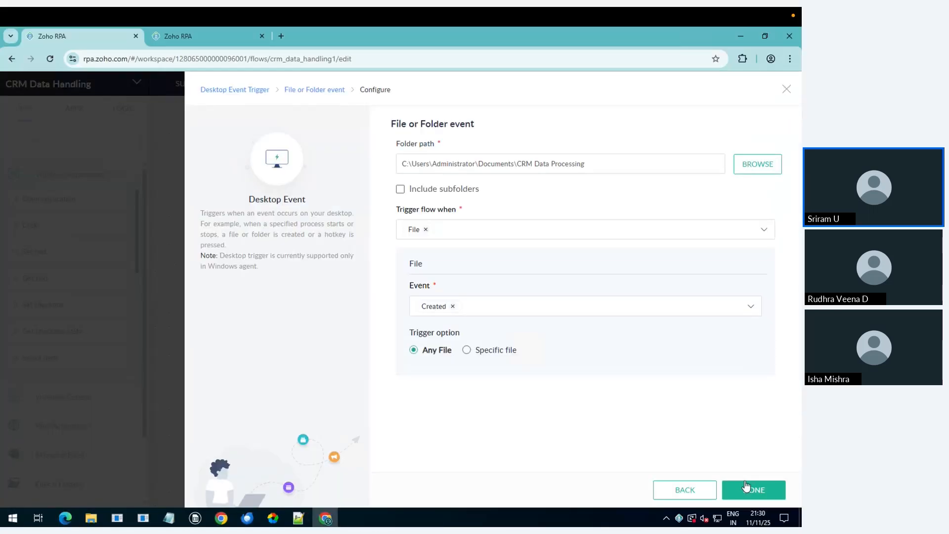
{"action": "left_click", "coordinate": [746, 487]}
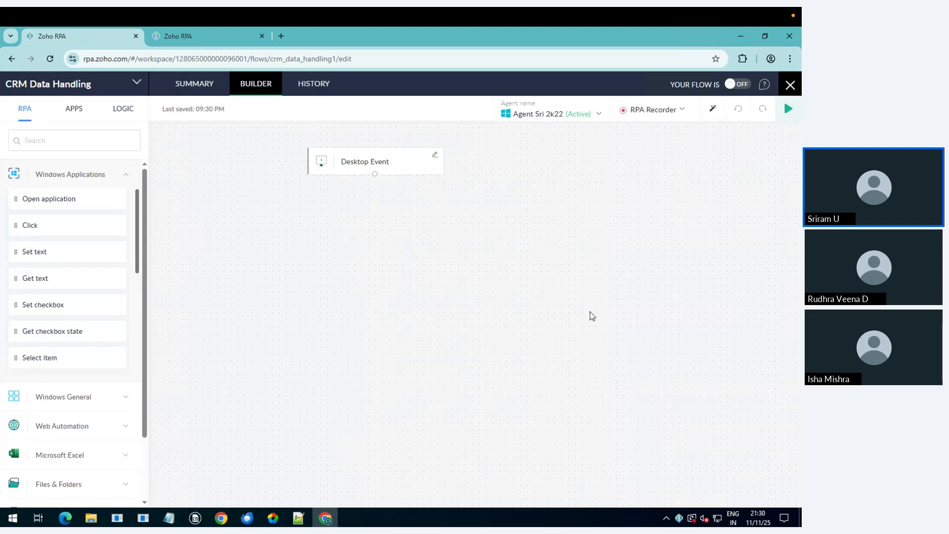
{"action": "left_click", "coordinate": [99, 176]}
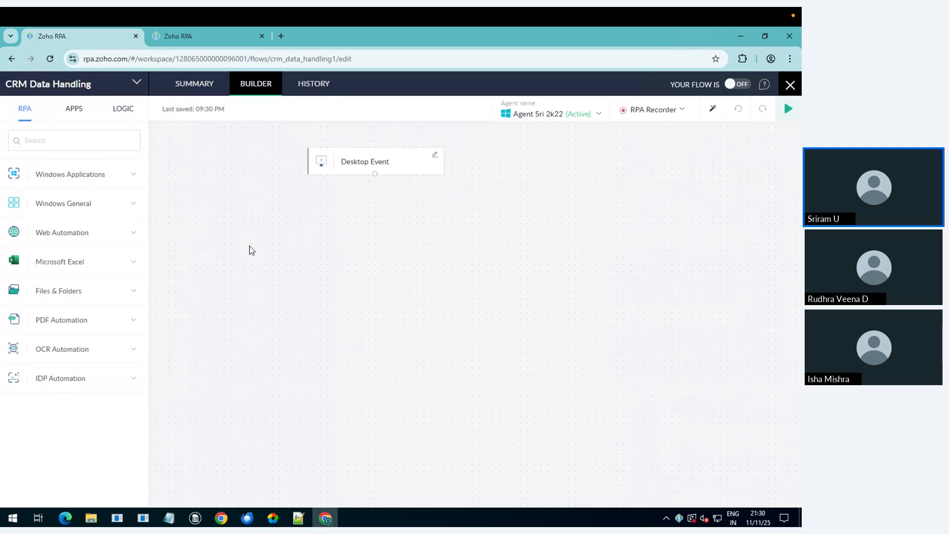
{"action": "left_click", "coordinate": [86, 320]}
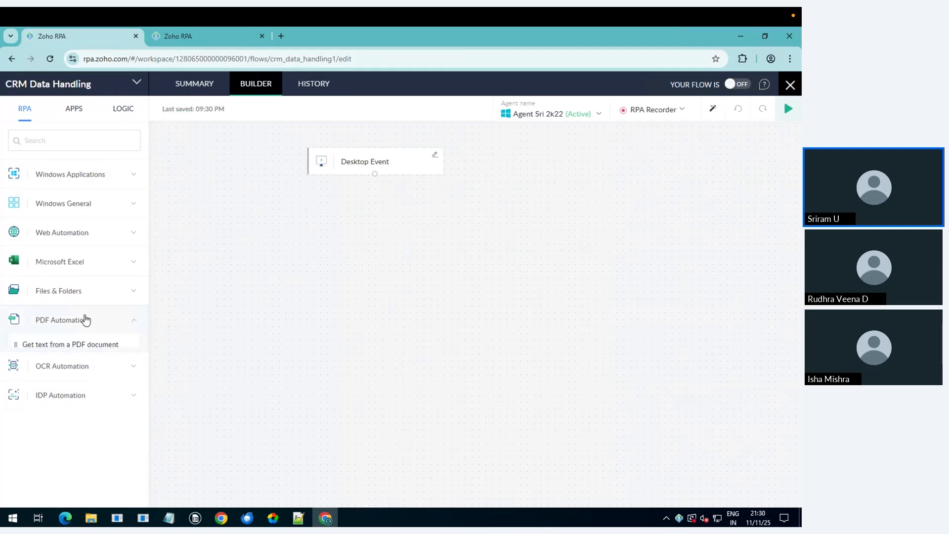
{"action": "left_click_drag", "start_coordinate": [72, 344], "coordinate": [384, 213]}
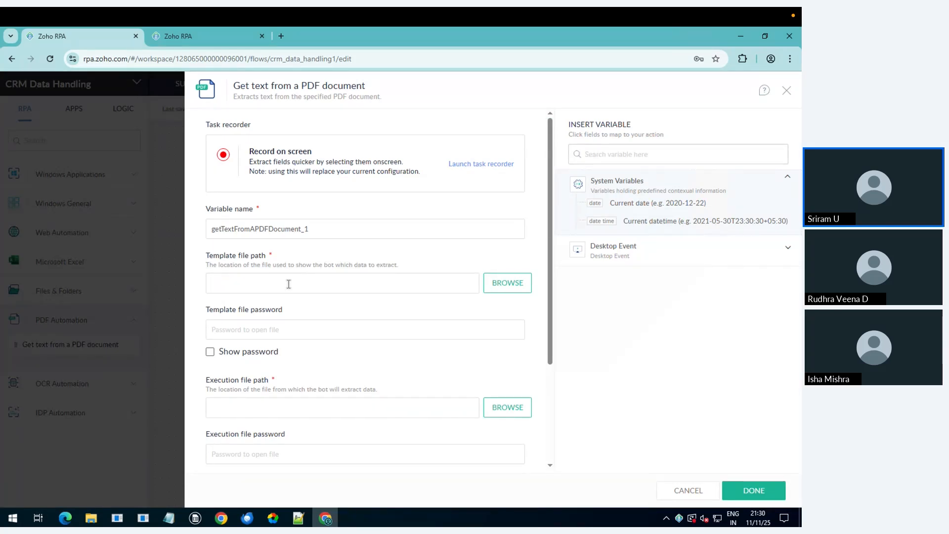
Step: Set the template file path to CRM Invoice.pdf in the Downloads folder
{"action": "left_click", "coordinate": [508, 283]}
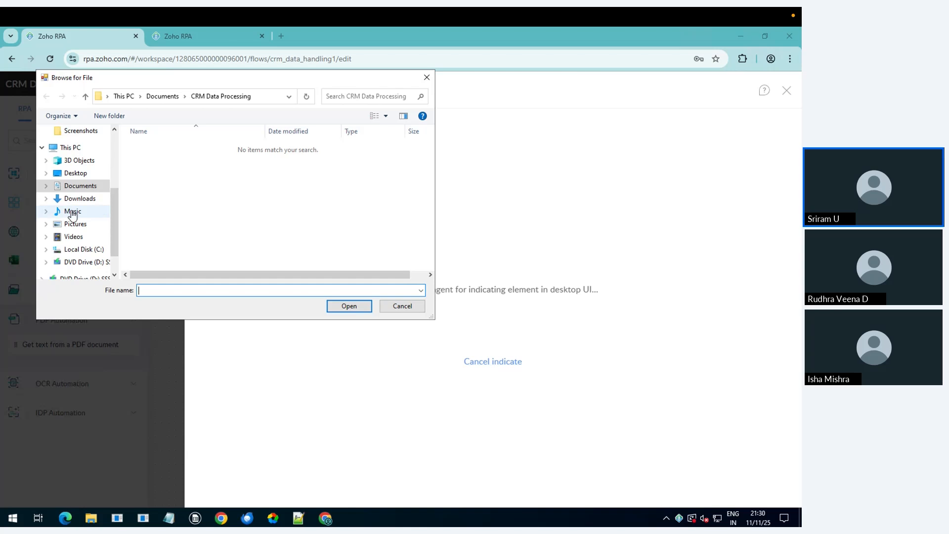
{"action": "left_click", "coordinate": [78, 187]}
{"action": "left_click", "coordinate": [82, 202]}
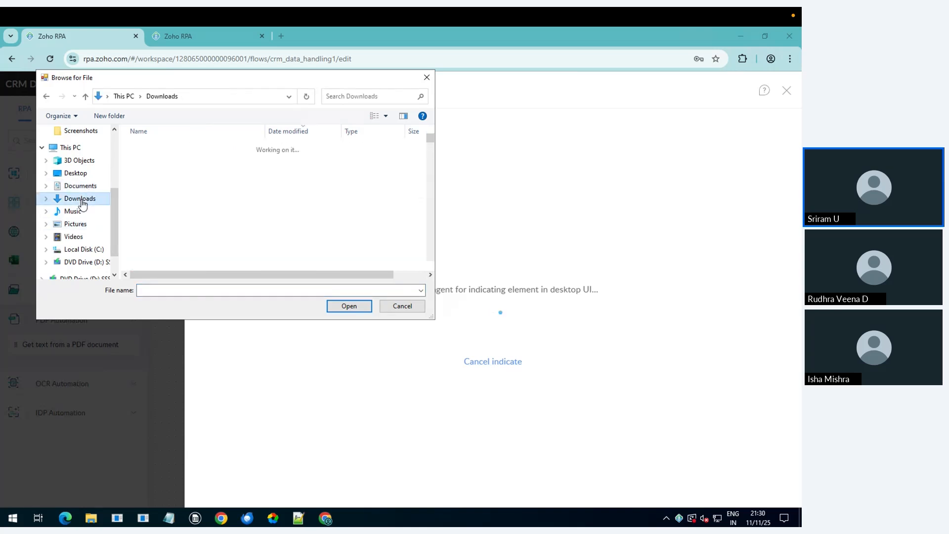
{"action": "double_click", "coordinate": [185, 159]}
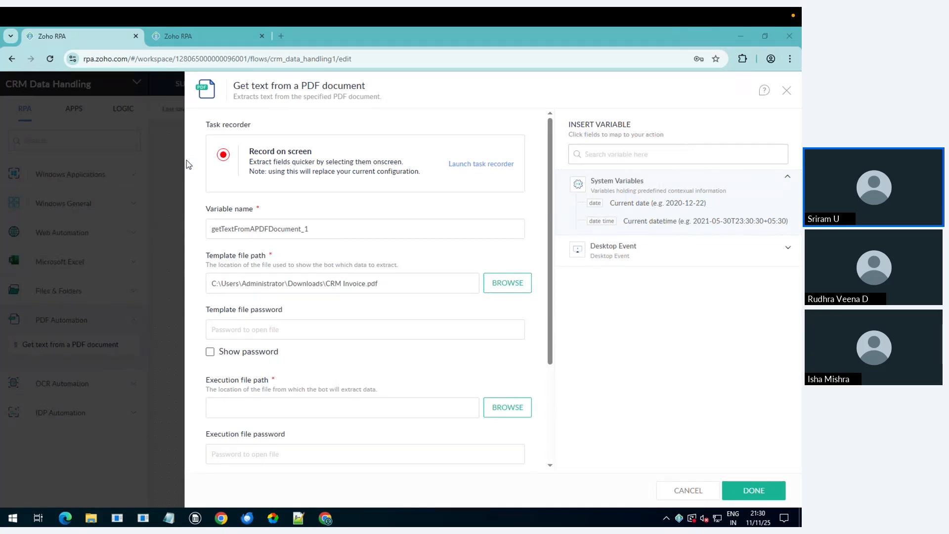
{"action": "scroll", "coordinate": [324, 372], "scroll_direction": "down", "scroll_amount": 1}
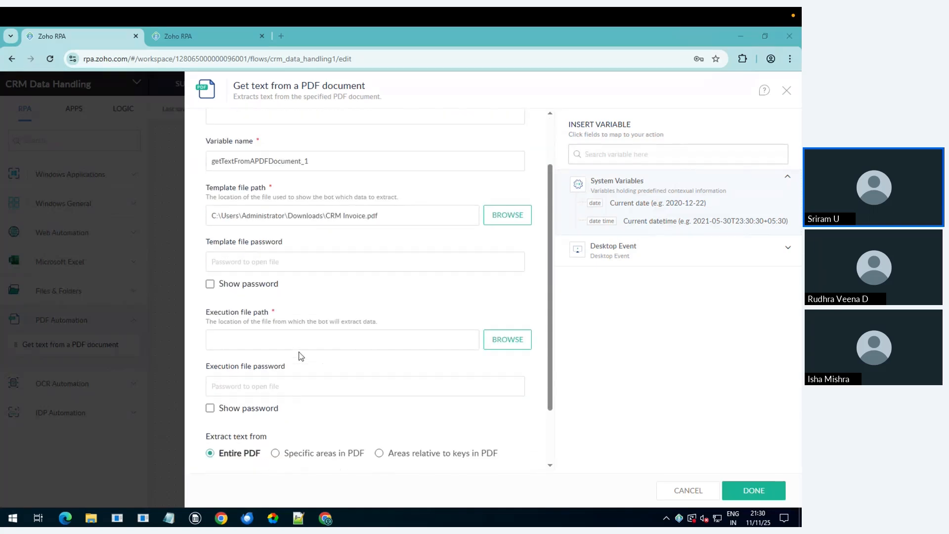
{"action": "left_click", "coordinate": [286, 343]}
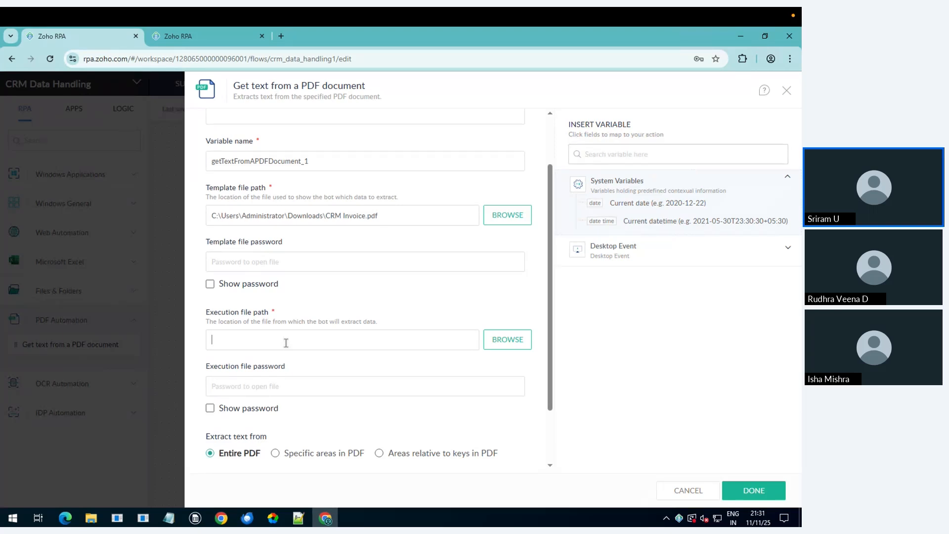
Step: Insert the Desktop Event Path variable ${desktopTrigger.path} as the execution file path
{"action": "left_click", "coordinate": [627, 248]}
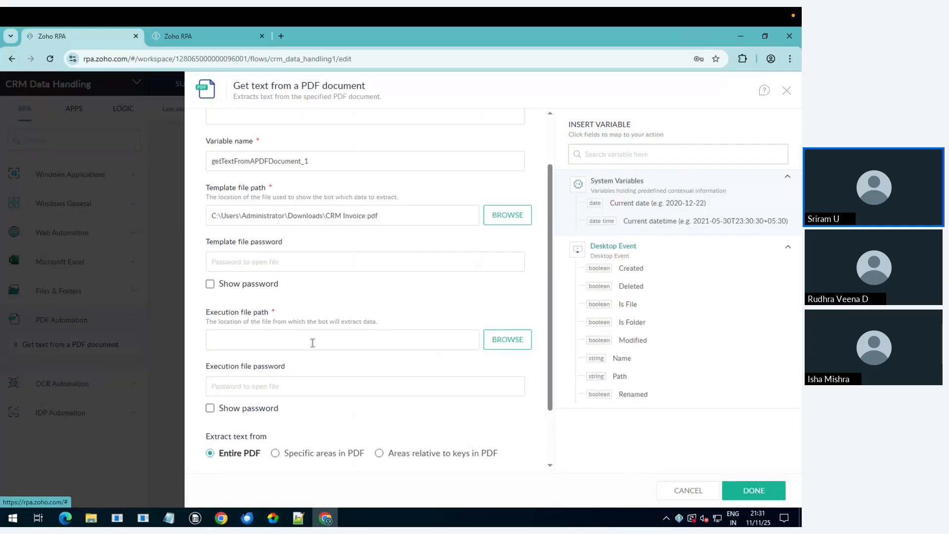
{"action": "left_click", "coordinate": [619, 377]}
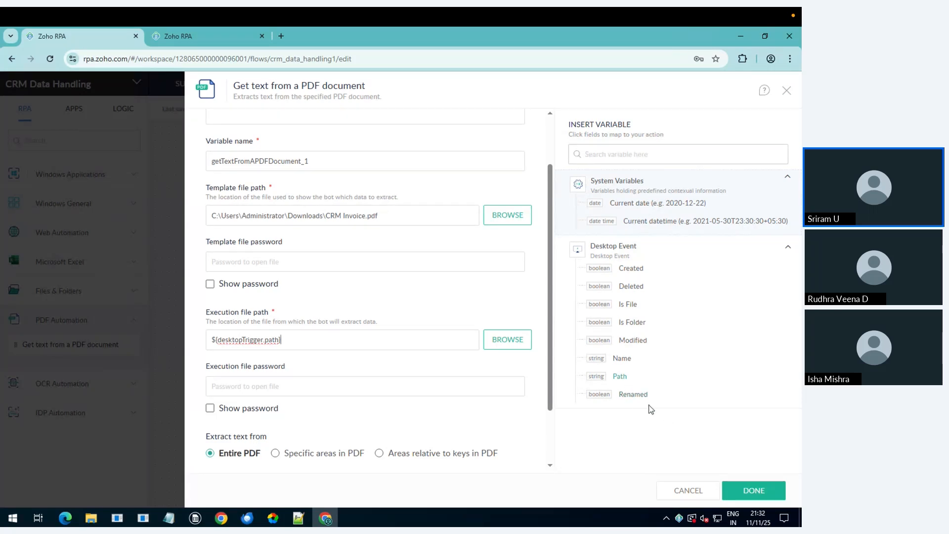
{"action": "scroll", "coordinate": [297, 369], "scroll_direction": "down", "scroll_amount": 3}
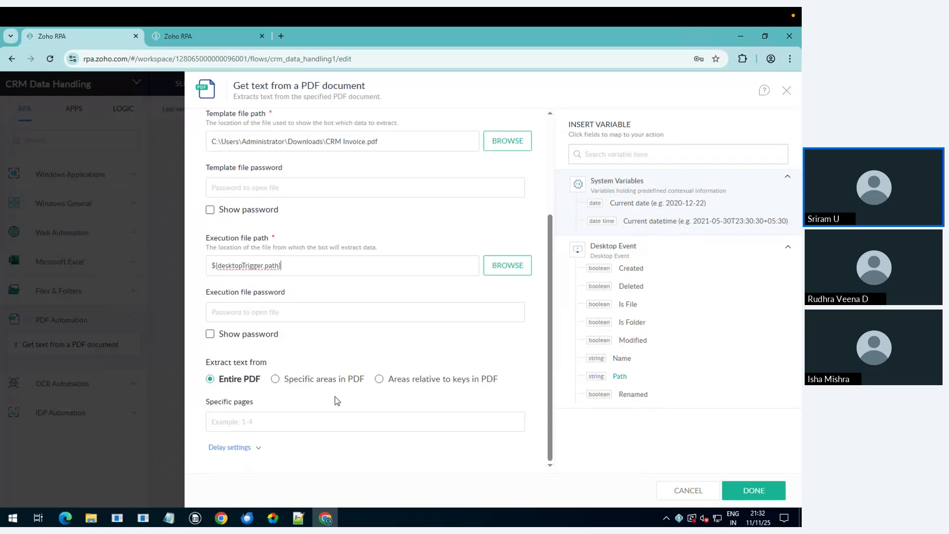
{"action": "left_click", "coordinate": [335, 361]}
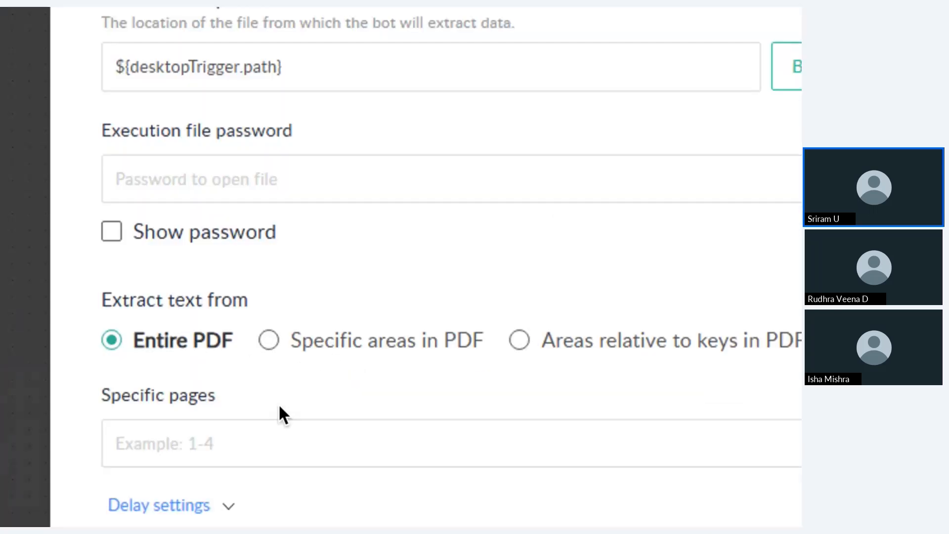
{"action": "middle_click", "coordinate": [283, 417]}
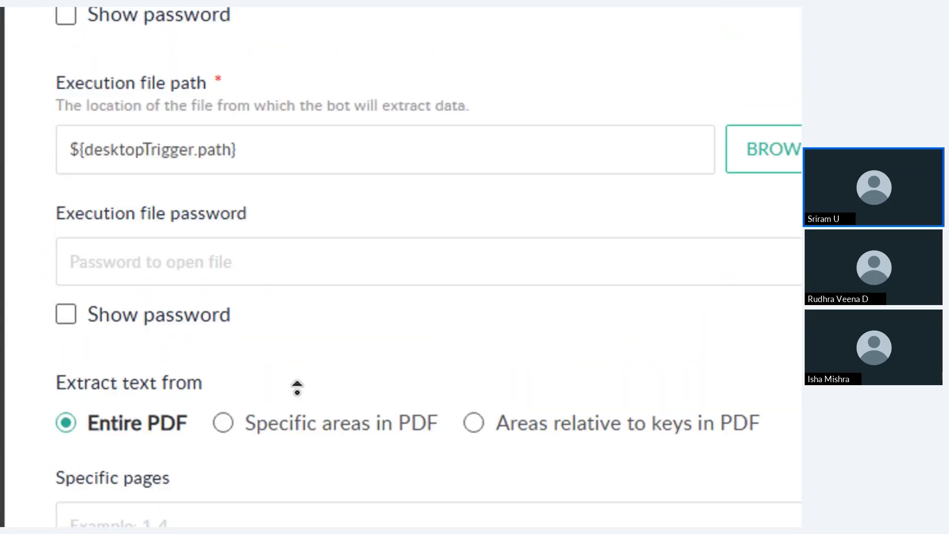
{"action": "middle_click", "coordinate": [296, 393]}
{"action": "middle_click", "coordinate": [295, 413]}
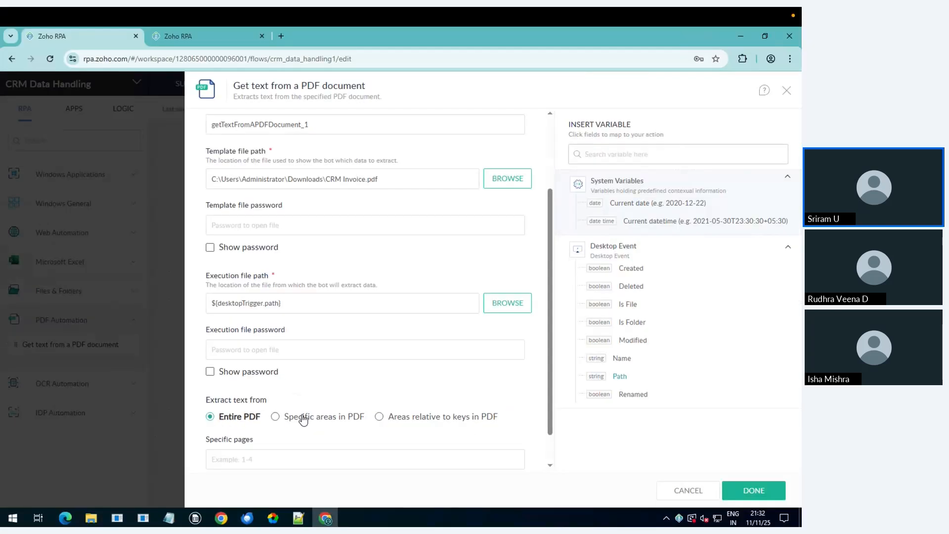
Step: Switch to Specific areas in PDF and mark the customer name as 'Customer Name'
{"action": "left_click", "coordinate": [302, 419]}
{"action": "scroll", "coordinate": [321, 420], "scroll_direction": "down", "scroll_amount": 1}
{"action": "left_click", "coordinate": [333, 421]}
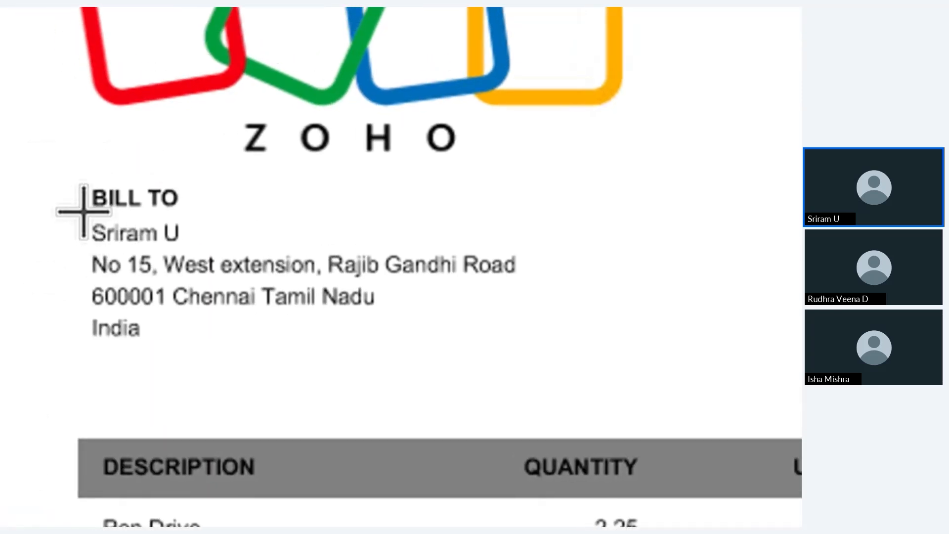
{"action": "left_click_drag", "start_coordinate": [82, 212], "coordinate": [111, 220]}
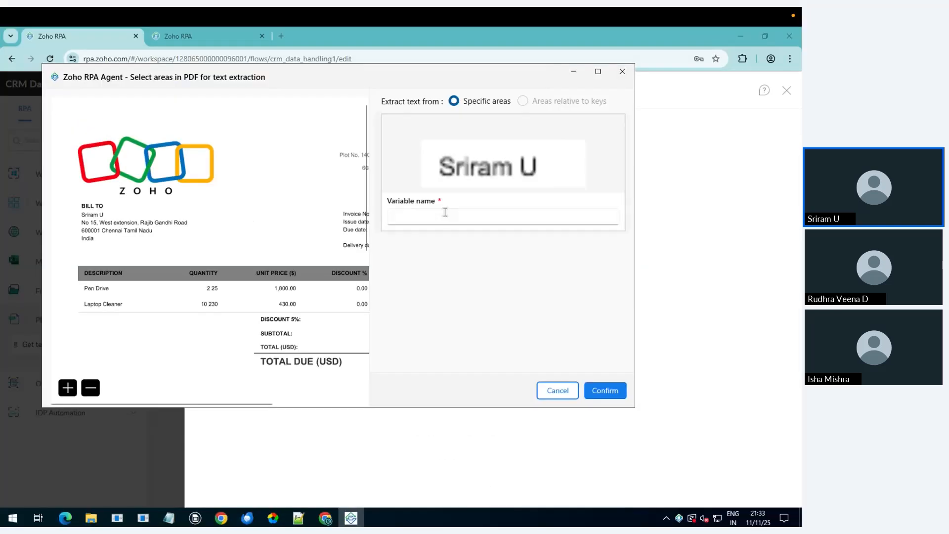
{"action": "left_click", "coordinate": [445, 212]}
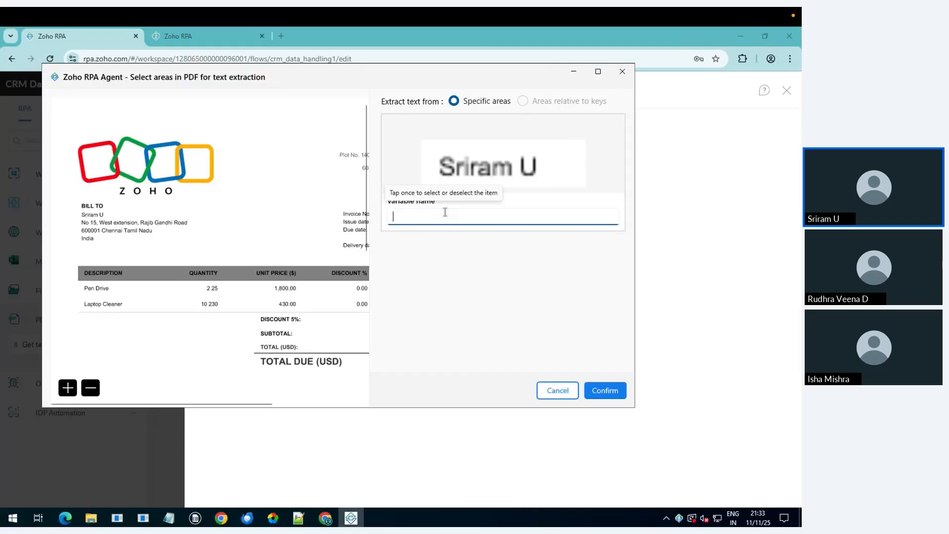
{"action": "type", "text": "Customer Name"}
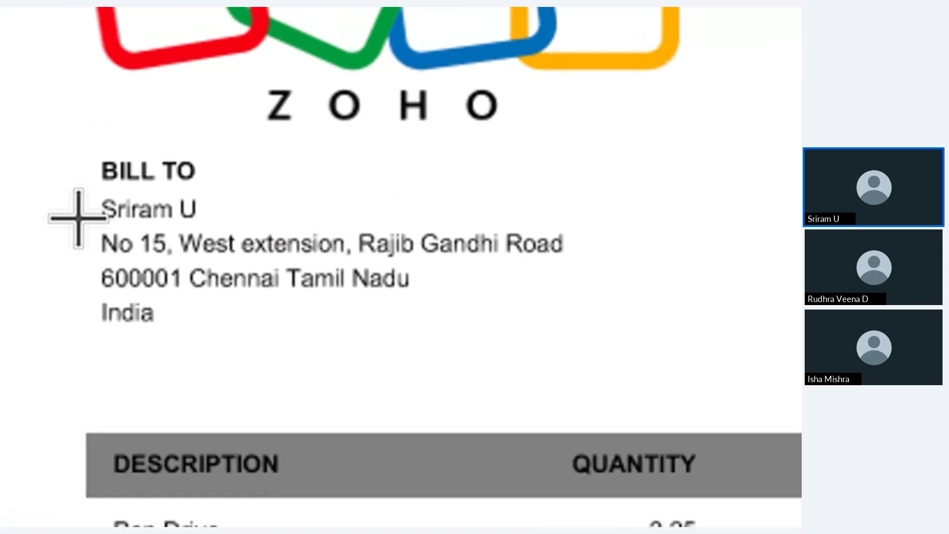
Step: Mark the customer's address block and name it 'Customer Address'
{"action": "left_click_drag", "start_coordinate": [83, 220], "coordinate": [581, 334]}
{"action": "left_click_drag", "start_coordinate": [176, 241], "coordinate": [184, 248]}
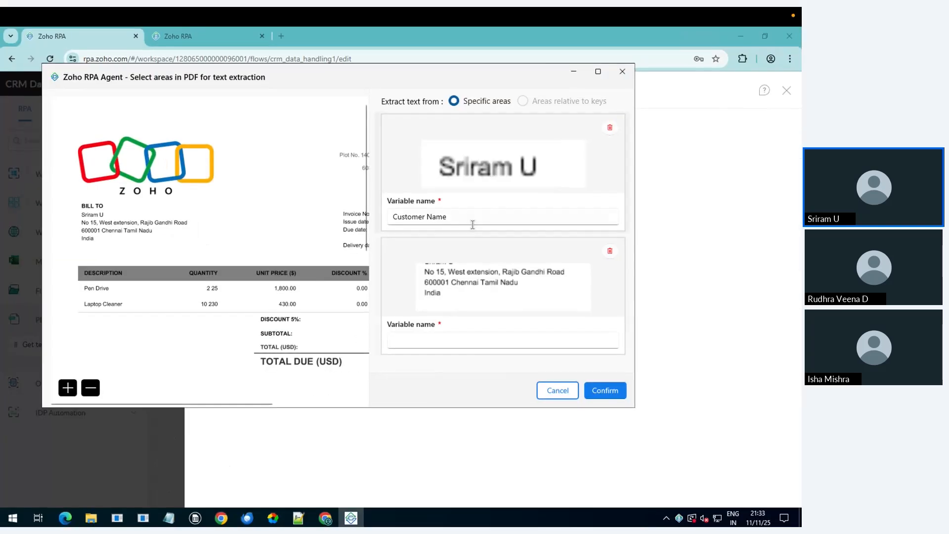
{"action": "left_click", "coordinate": [426, 338]}
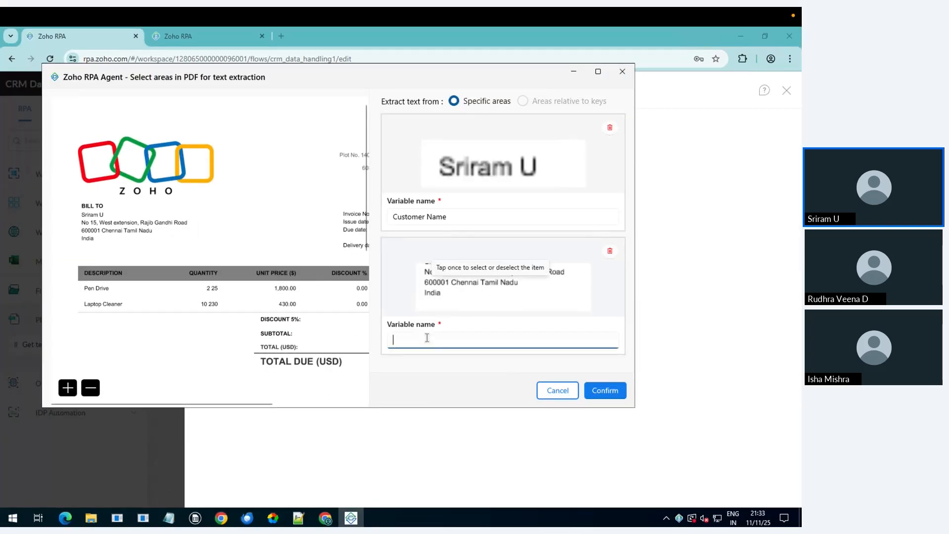
{"action": "type", "text": "Customer"}
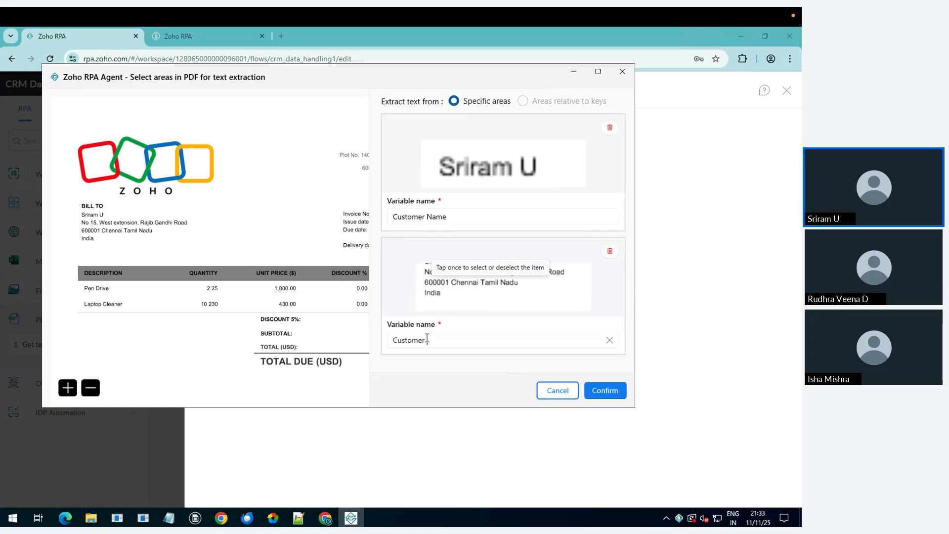
{"action": "type", "text": " Address"}
Step: Mark invoice number AG75379 and name it 'Invoice No'
{"action": "scroll", "coordinate": [297, 250], "scroll_direction": "right", "scroll_amount": 3}
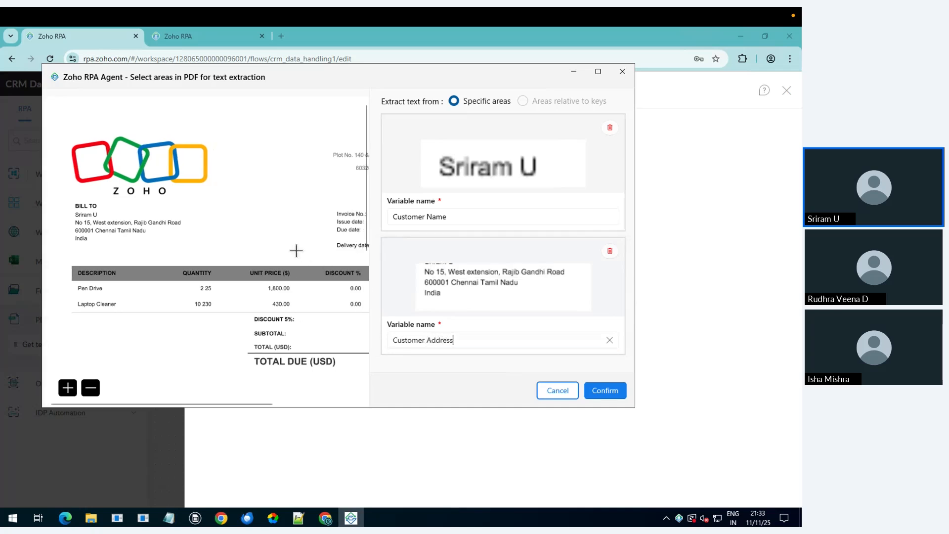
{"action": "scroll", "coordinate": [296, 250], "scroll_direction": "right", "scroll_amount": 3}
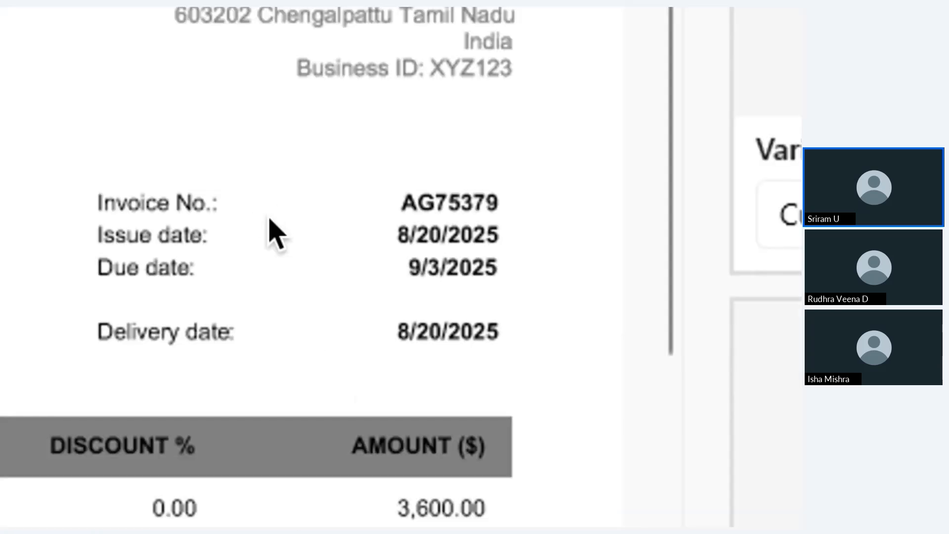
{"action": "left_click_drag", "start_coordinate": [378, 169], "coordinate": [456, 206]}
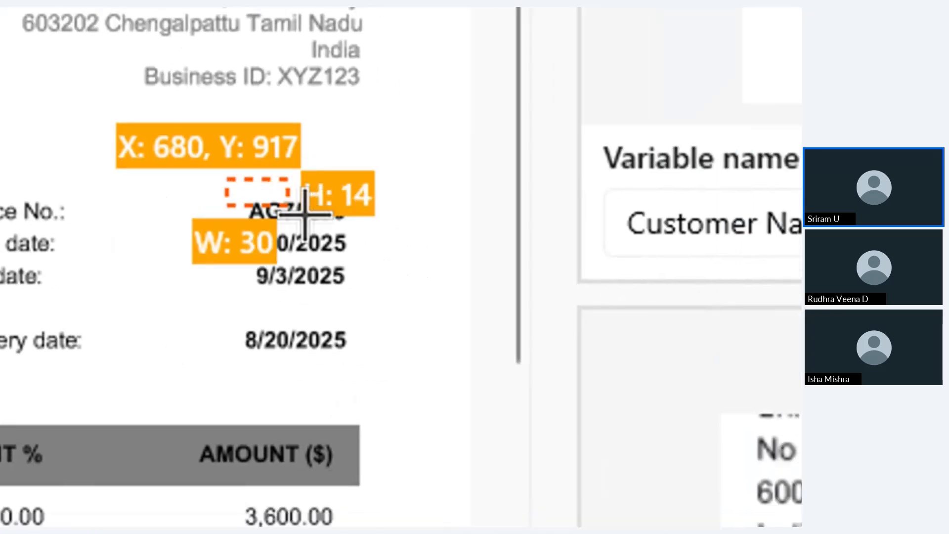
{"action": "mouse_move", "coordinate": [304, 214]}
{"action": "left_mouse_down"}
{"action": "mouse_move", "coordinate": [390, 230]}
{"action": "mouse_move", "coordinate": [321, 219]}
{"action": "left_mouse_up"}
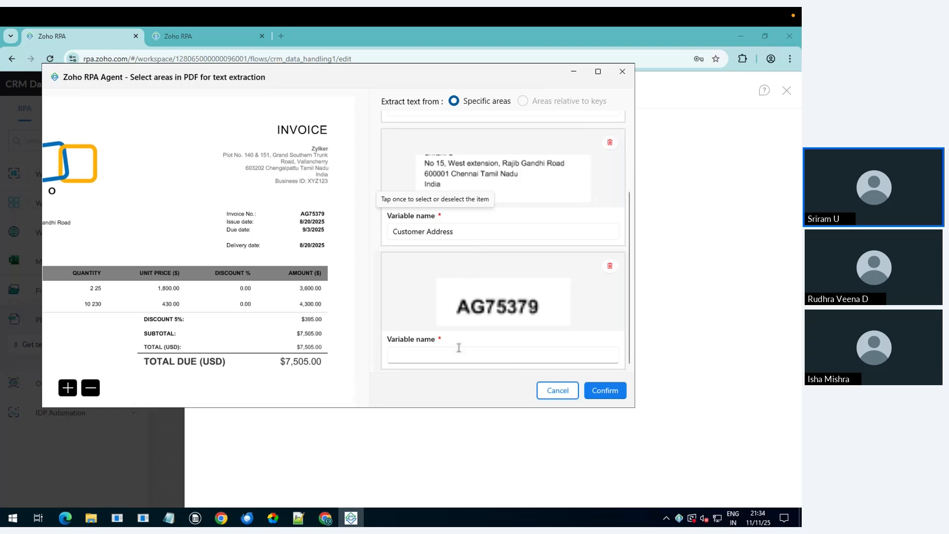
{"action": "left_click", "coordinate": [435, 356]}
{"action": "type", "text": "Invoice No"}
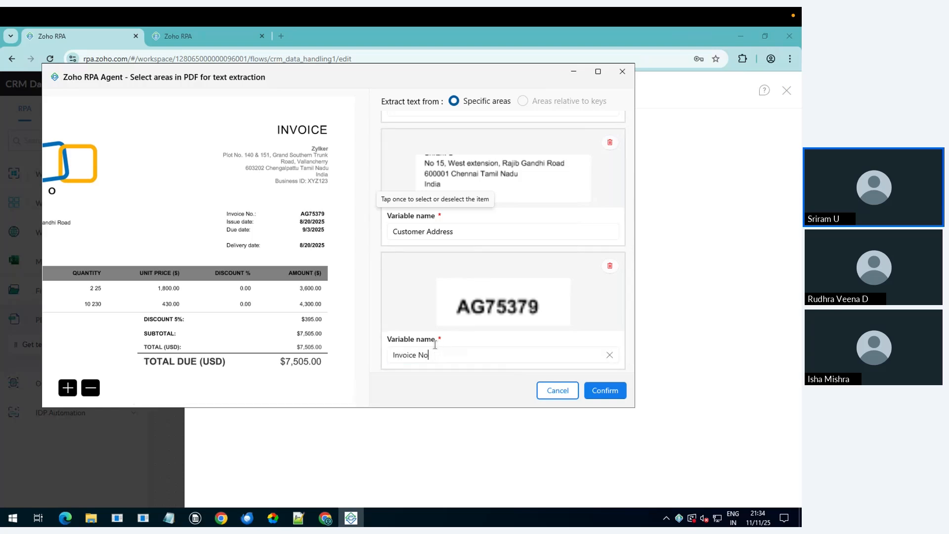
Step: Mark delivery date 8/20/2025 as 'Delivery Date' and confirm the marked areas
{"action": "scroll", "coordinate": [228, 237], "scroll_direction": "down", "scroll_amount": 1}
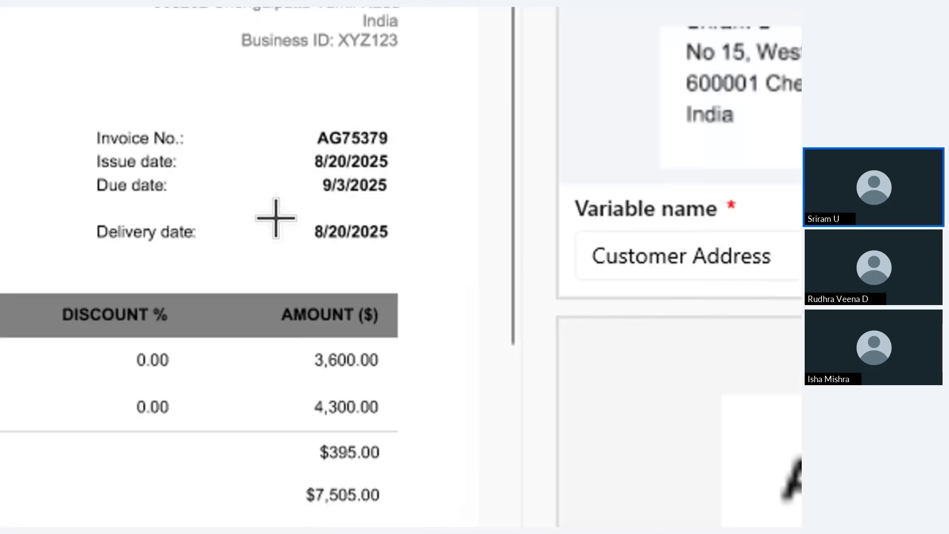
{"action": "left_click_drag", "start_coordinate": [295, 212], "coordinate": [414, 254]}
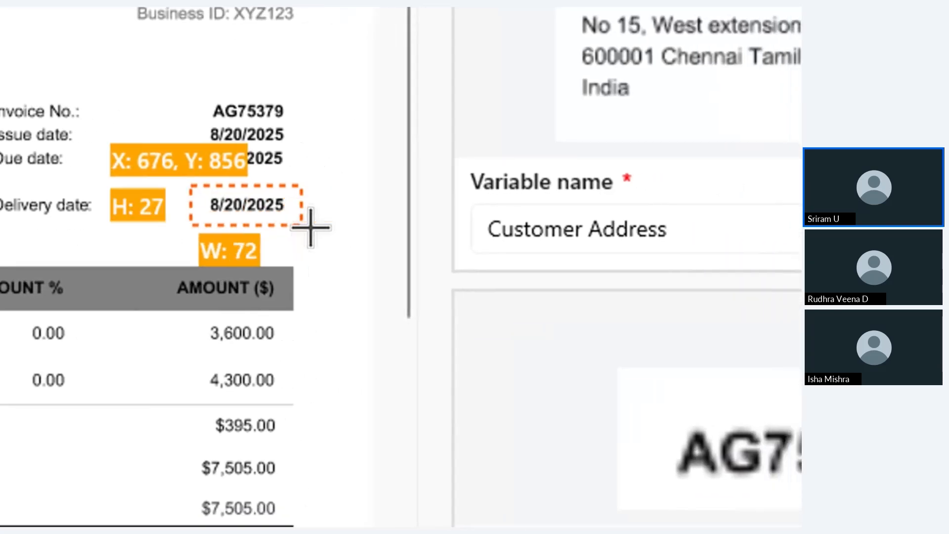
{"action": "left_click_drag", "start_coordinate": [311, 227], "coordinate": [326, 226]}
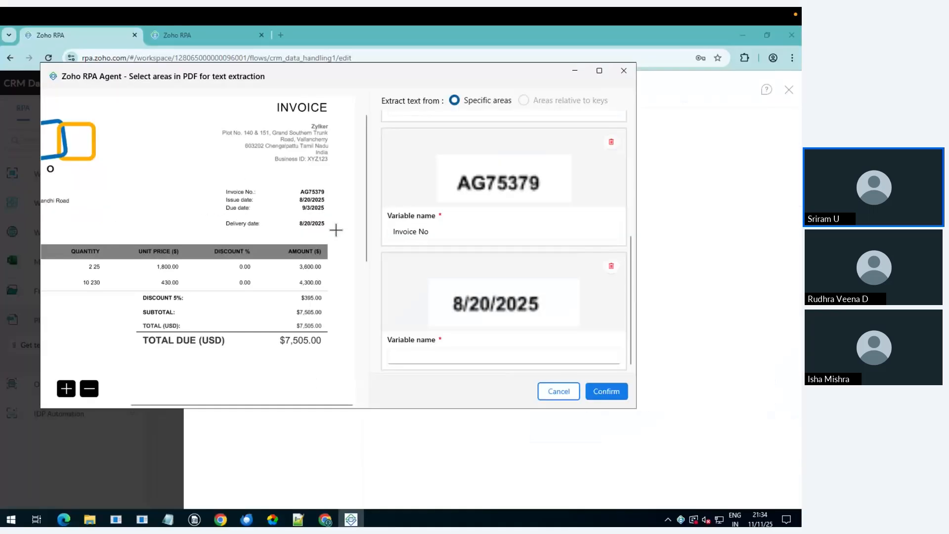
{"action": "left_click", "coordinate": [470, 355]}
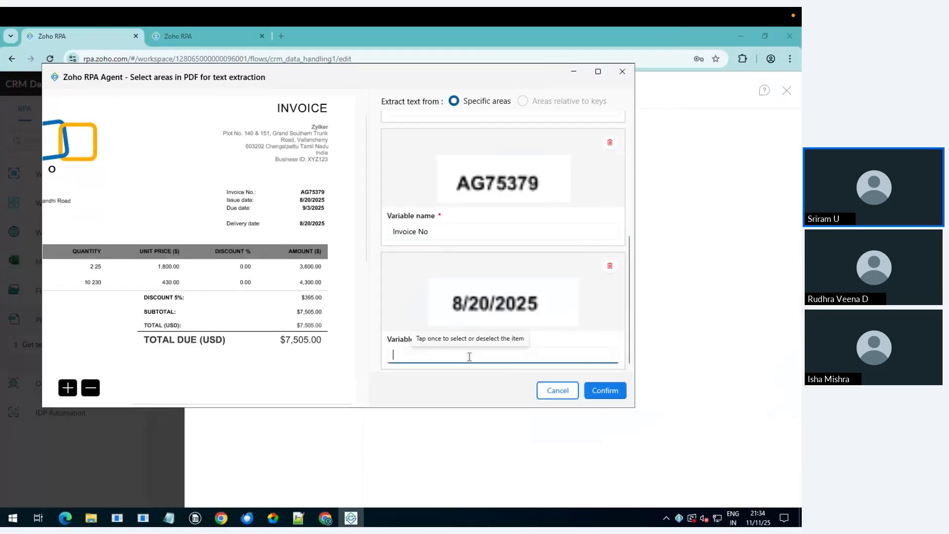
{"action": "type", "text": "Delivery Date"}
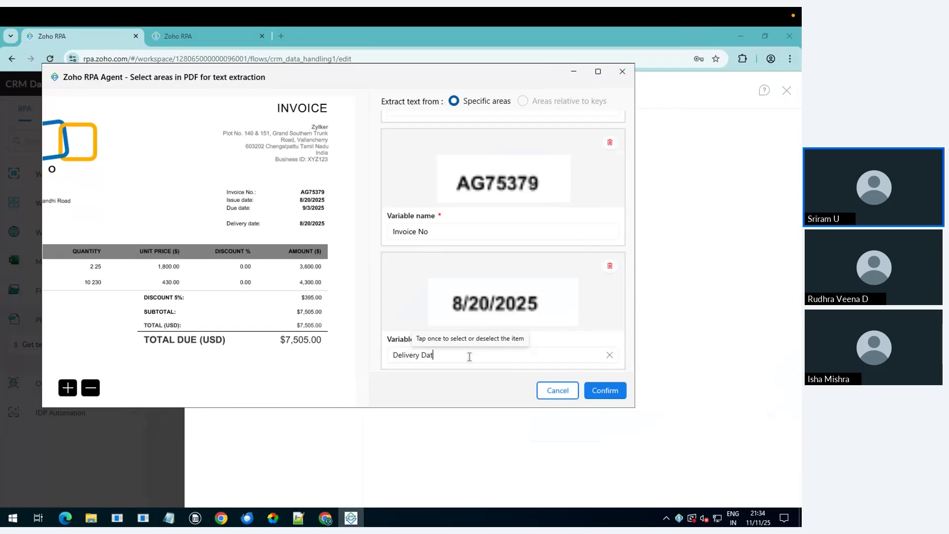
{"action": "left_click", "coordinate": [601, 390]}
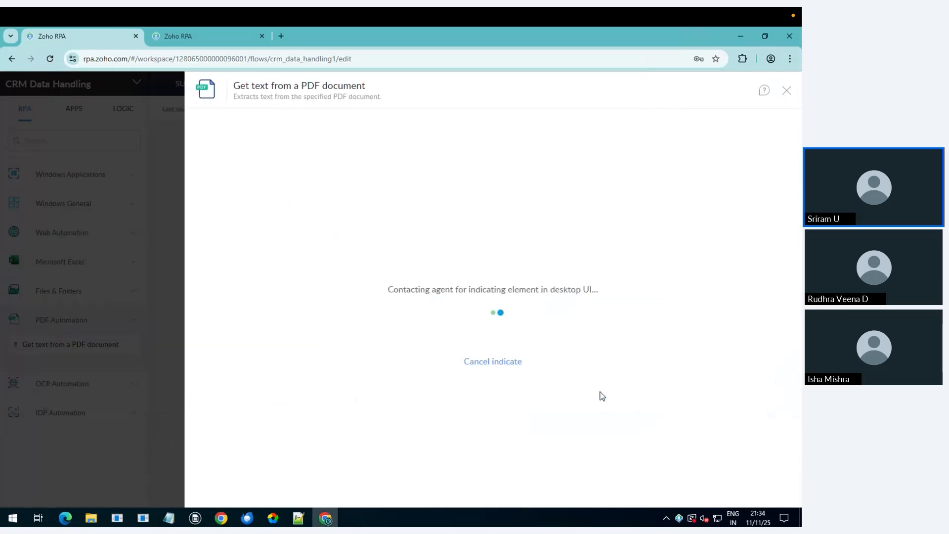
Step: Save the Get text from a PDF document step with its four fields
{"action": "scroll", "coordinate": [412, 362], "scroll_direction": "down", "scroll_amount": 6}
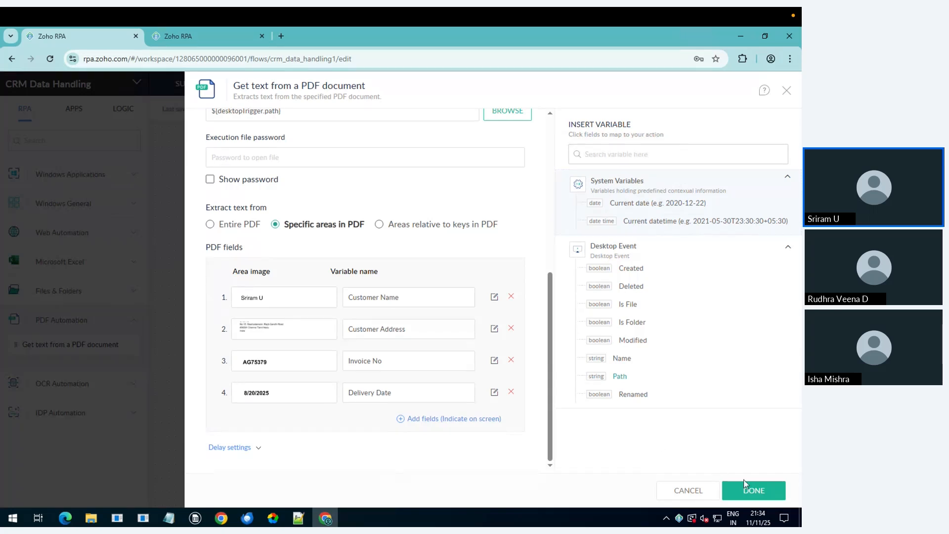
{"action": "left_click", "coordinate": [750, 491]}
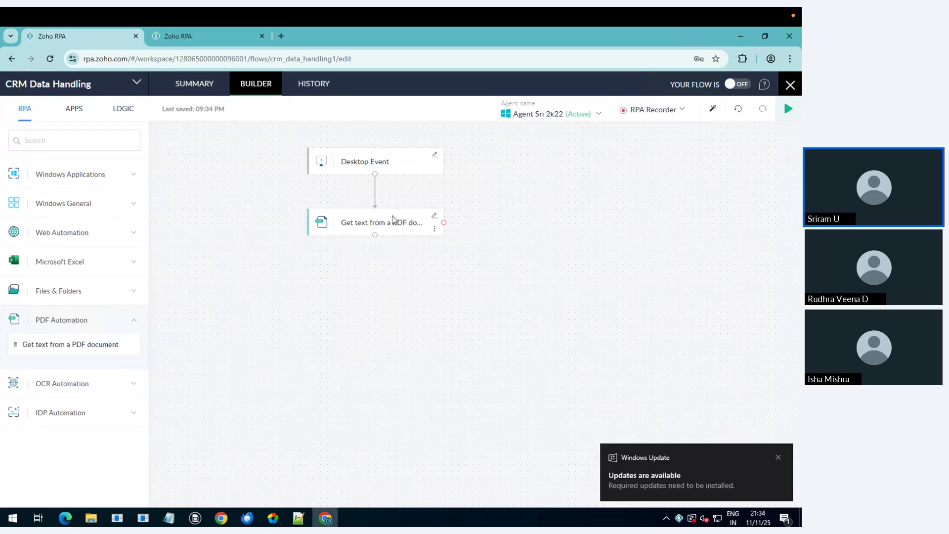
{"action": "left_click", "coordinate": [286, 34]}
Step: Load crm.zoho.com, open the Purchase Invoices module, then return to the CRM Data Handling flow
{"action": "type", "text": "crm"}
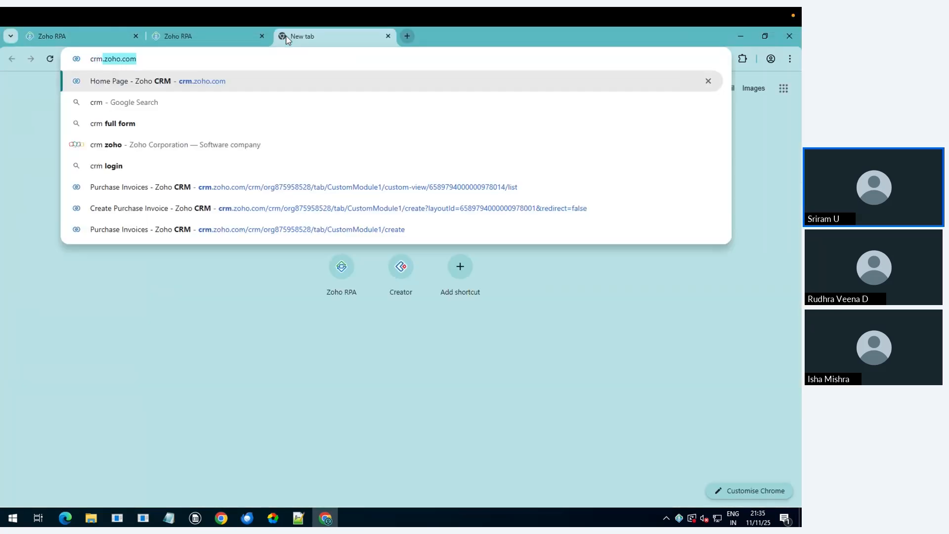
{"action": "key", "text": "Return"}
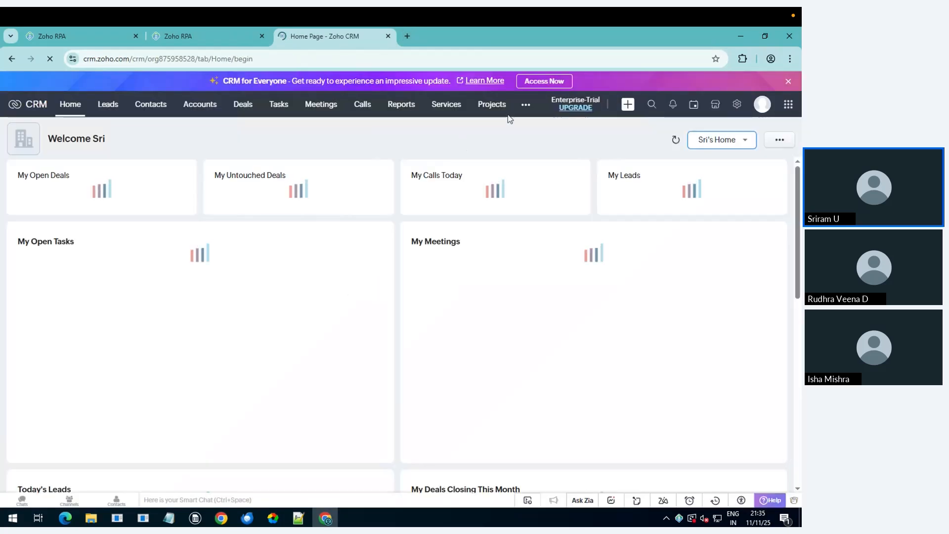
{"action": "left_click", "coordinate": [525, 104]}
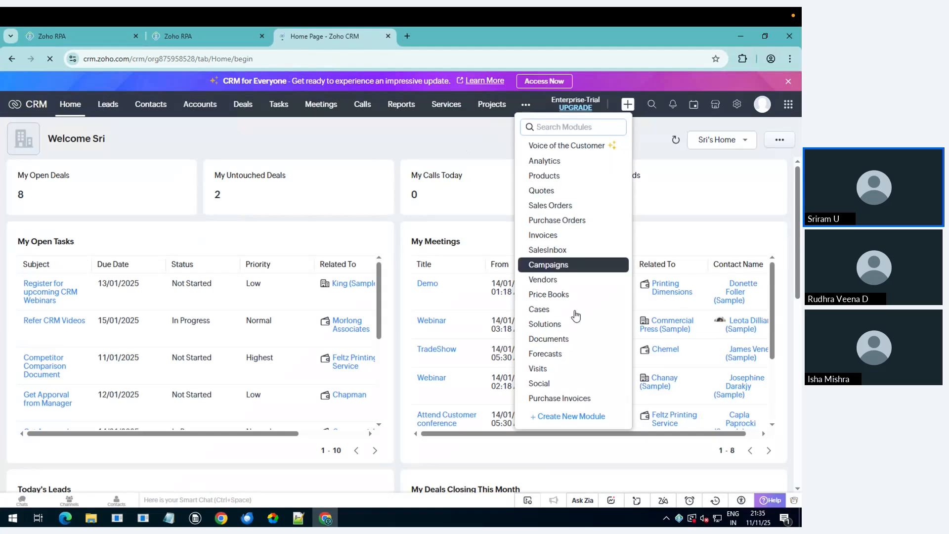
{"action": "left_click", "coordinate": [562, 398]}
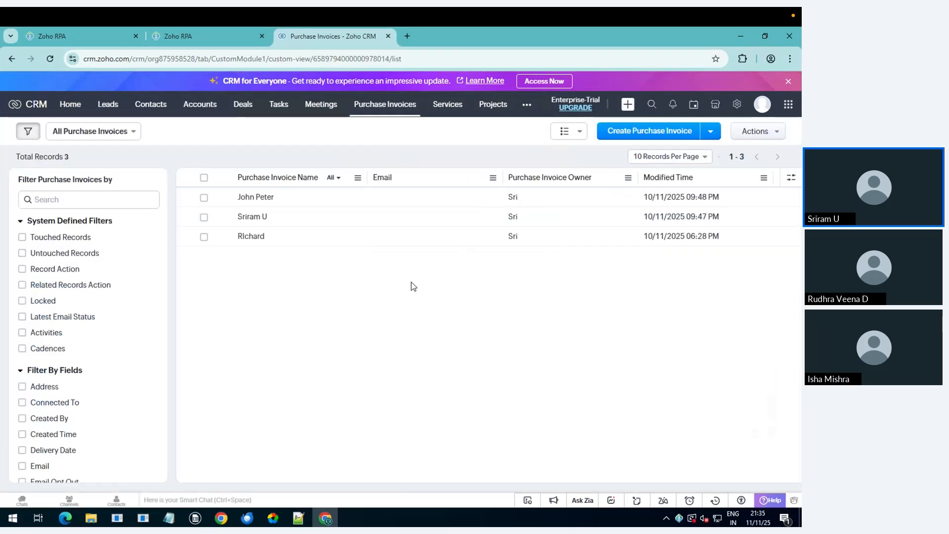
{"action": "left_click", "coordinate": [350, 60]}
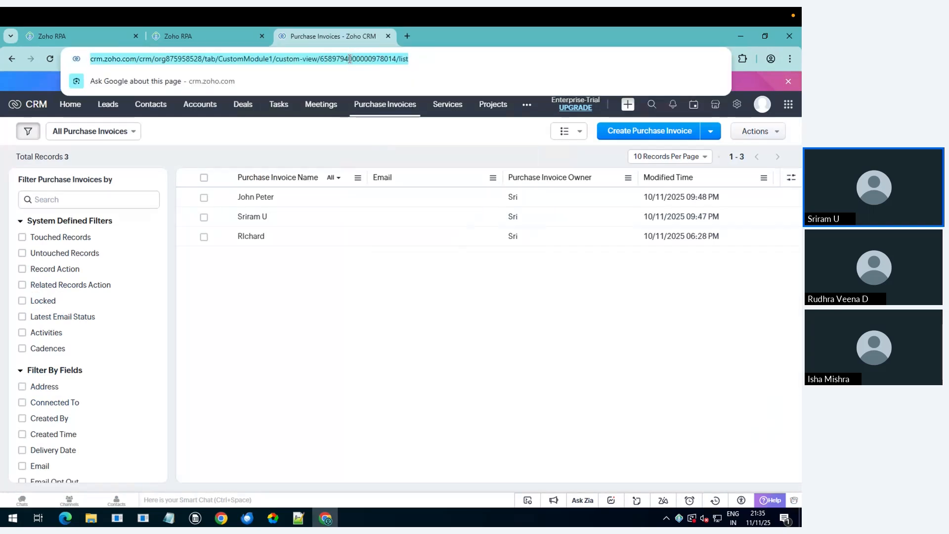
{"action": "left_click", "coordinate": [209, 37]}
{"action": "left_click", "coordinate": [99, 32]}
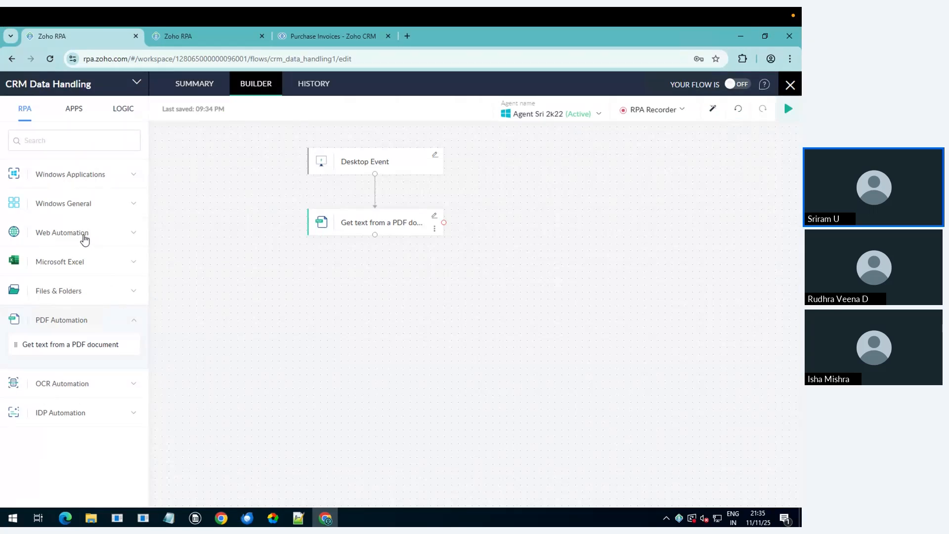
Step: Browse the Web Automation, Windows Applications and Windows General action lists, collapsing each one afterward
{"action": "left_click", "coordinate": [84, 237]}
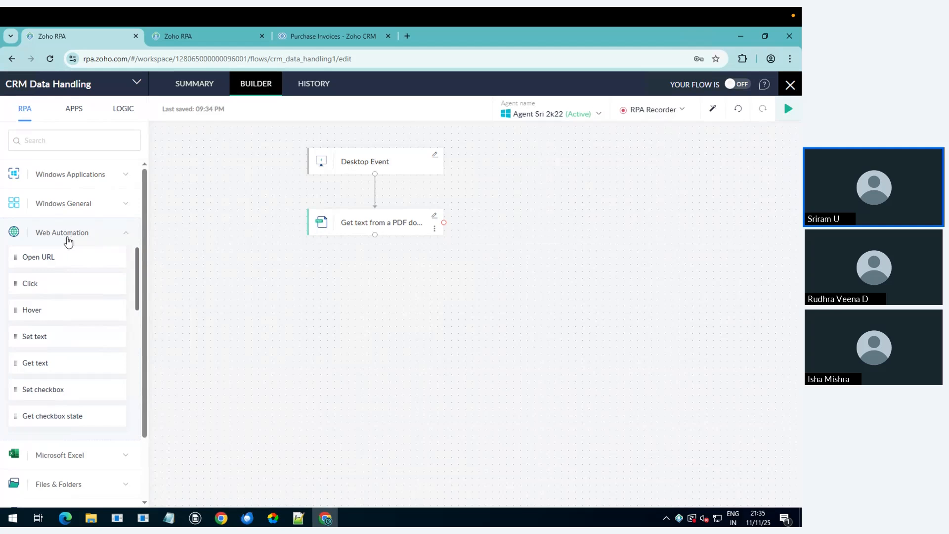
{"action": "left_click", "coordinate": [61, 238]}
{"action": "left_click", "coordinate": [71, 183]}
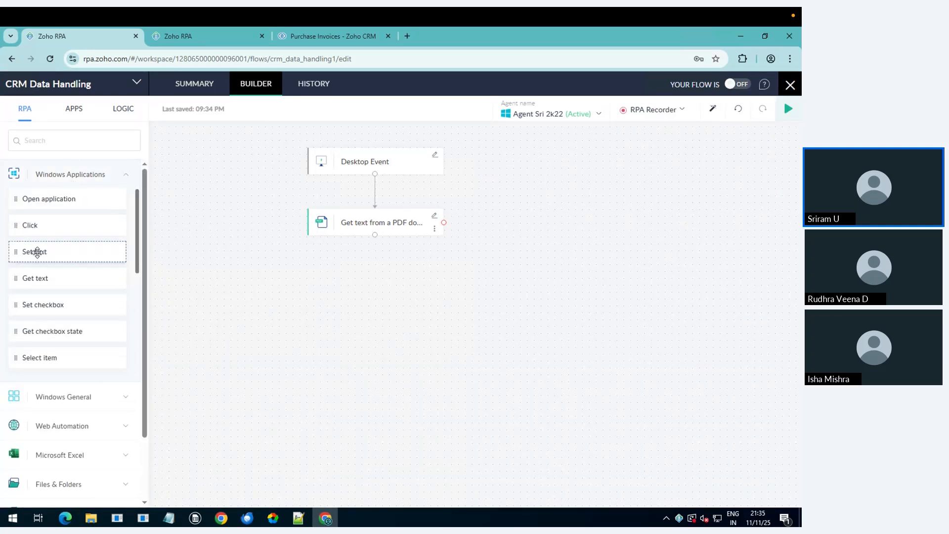
{"action": "scroll", "coordinate": [37, 250], "scroll_direction": "down", "scroll_amount": 2}
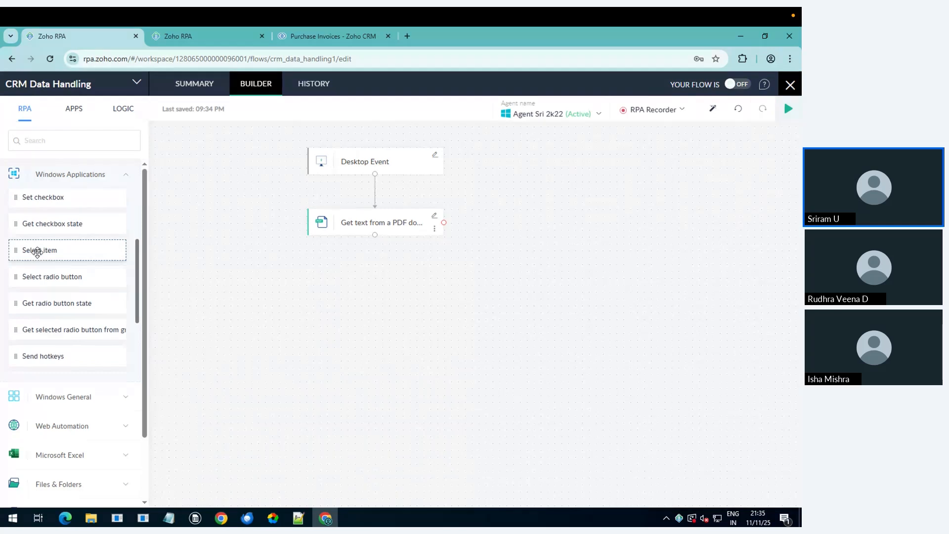
{"action": "scroll", "coordinate": [37, 249], "scroll_direction": "up", "scroll_amount": 2}
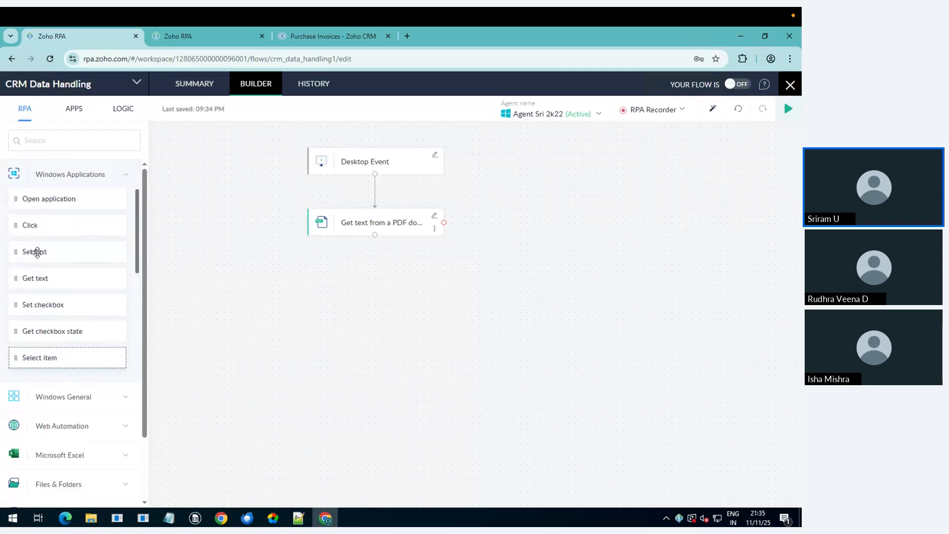
{"action": "left_click", "coordinate": [44, 175]}
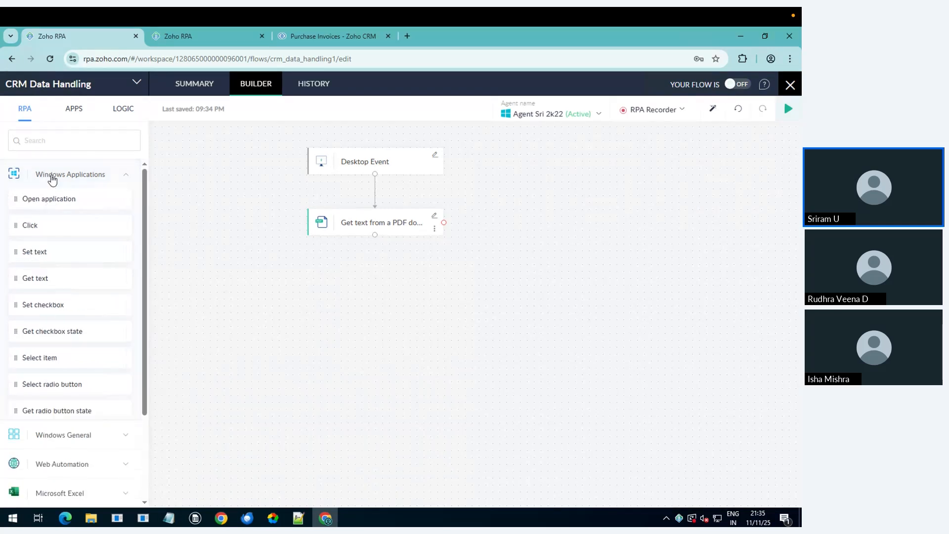
{"action": "left_click", "coordinate": [57, 210]}
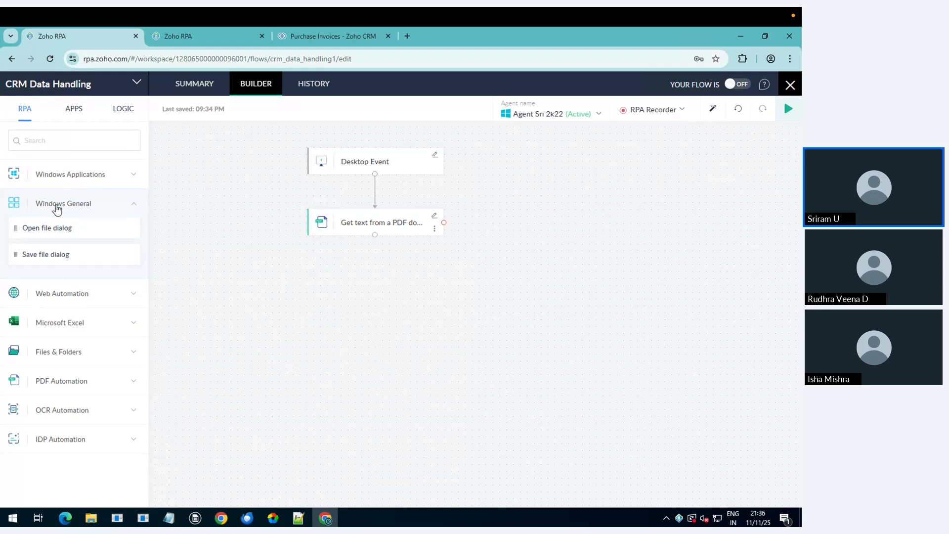
{"action": "left_click", "coordinate": [60, 203]}
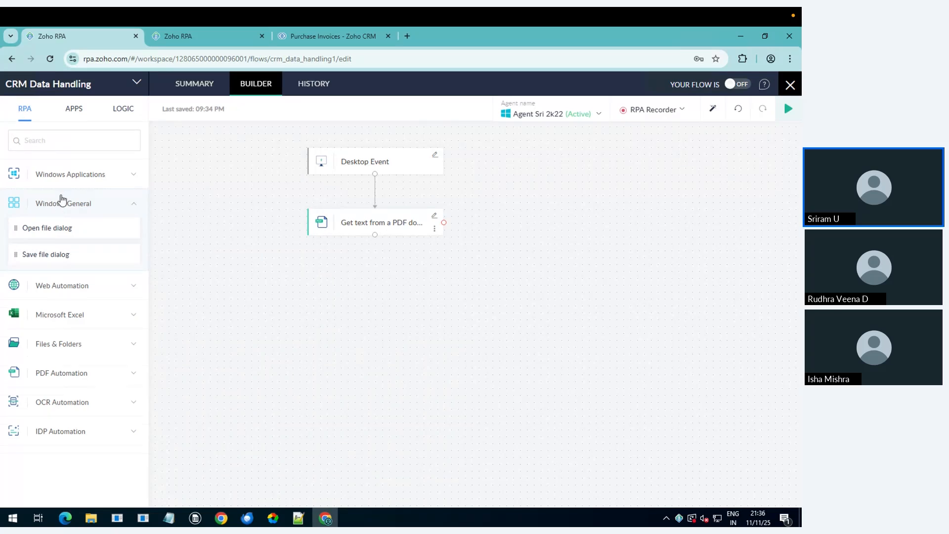
Step: Look through the Microsoft Excel and Files & Folders actions, then leave IDP Automation expanded
{"action": "left_click", "coordinate": [74, 267]}
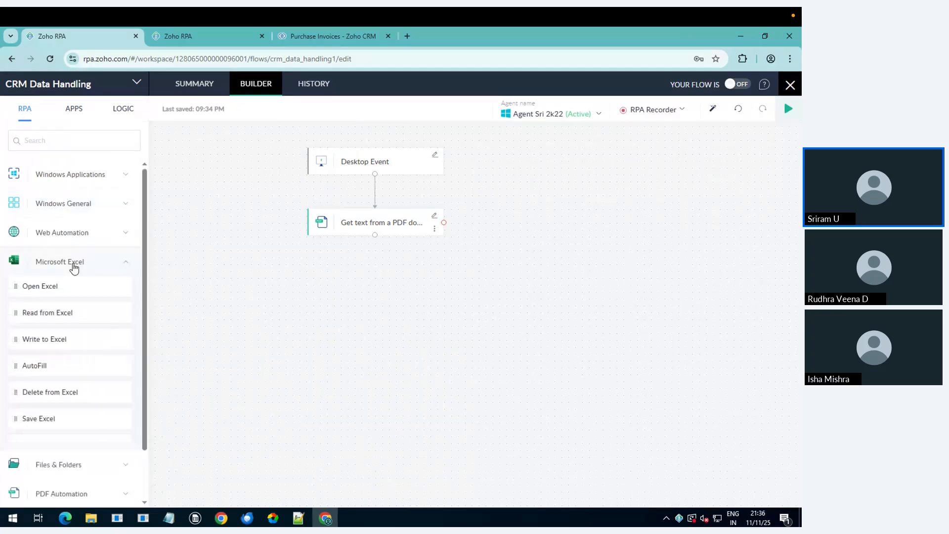
{"action": "scroll", "coordinate": [53, 328], "scroll_direction": "down", "scroll_amount": 3}
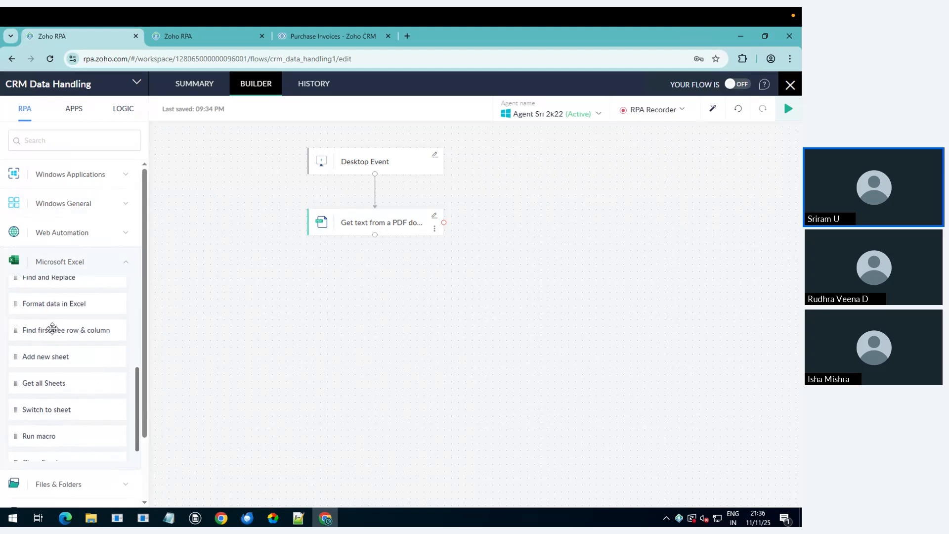
{"action": "scroll", "coordinate": [53, 329], "scroll_direction": "up", "scroll_amount": 4}
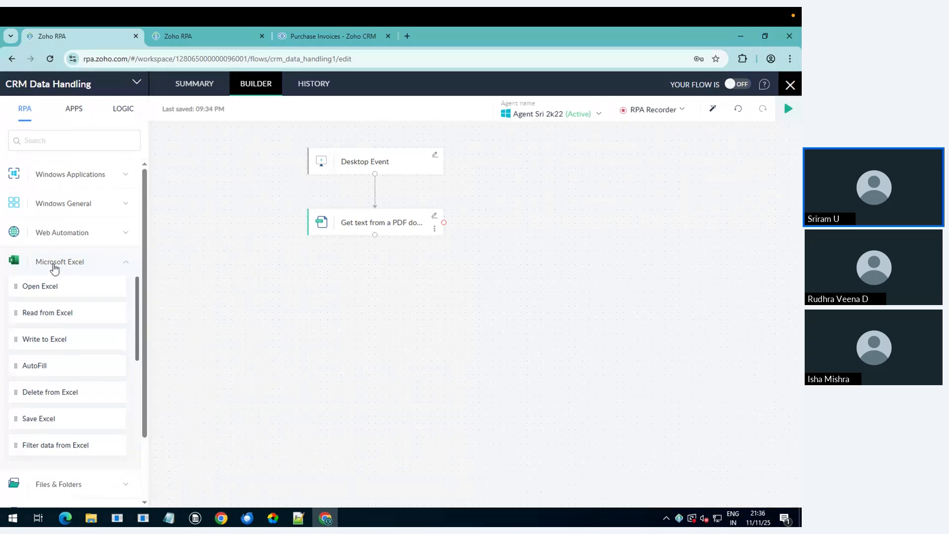
{"action": "left_click", "coordinate": [52, 263]}
{"action": "left_click", "coordinate": [77, 292]}
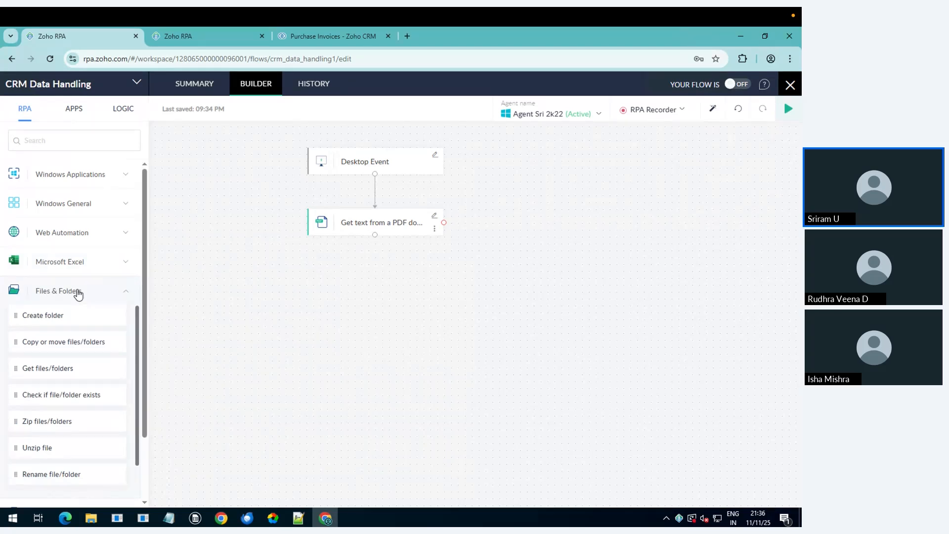
{"action": "scroll", "coordinate": [42, 386], "scroll_direction": "down", "scroll_amount": 1}
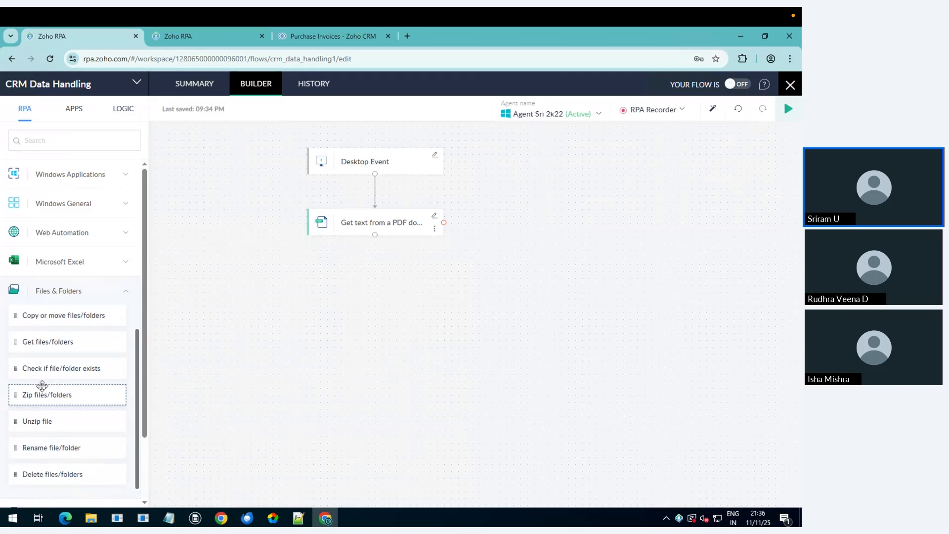
{"action": "scroll", "coordinate": [54, 299], "scroll_direction": "up", "scroll_amount": 1}
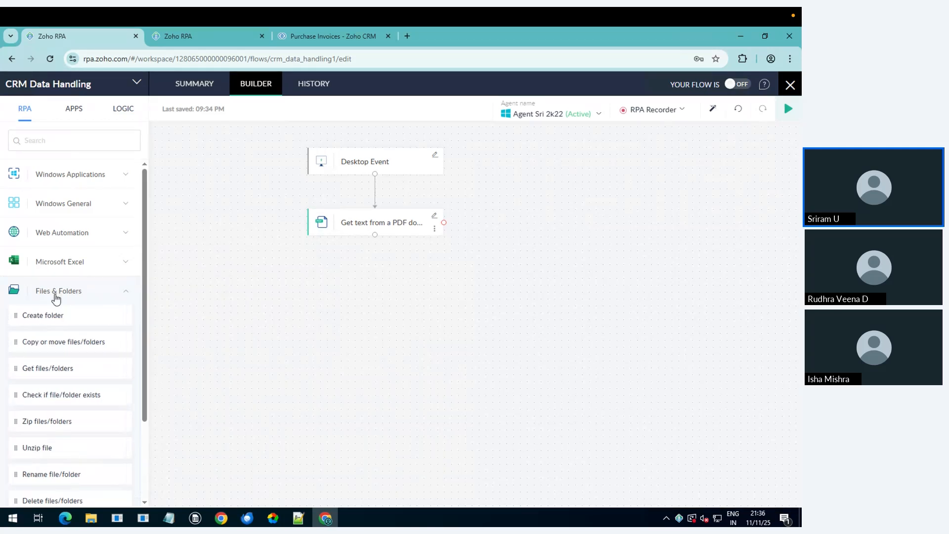
{"action": "left_click", "coordinate": [55, 296]}
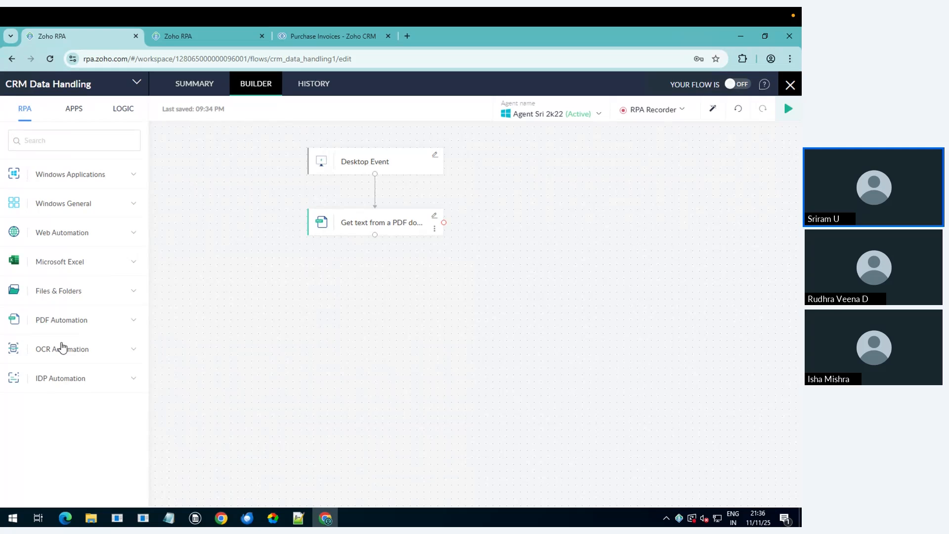
{"action": "left_click", "coordinate": [60, 384]}
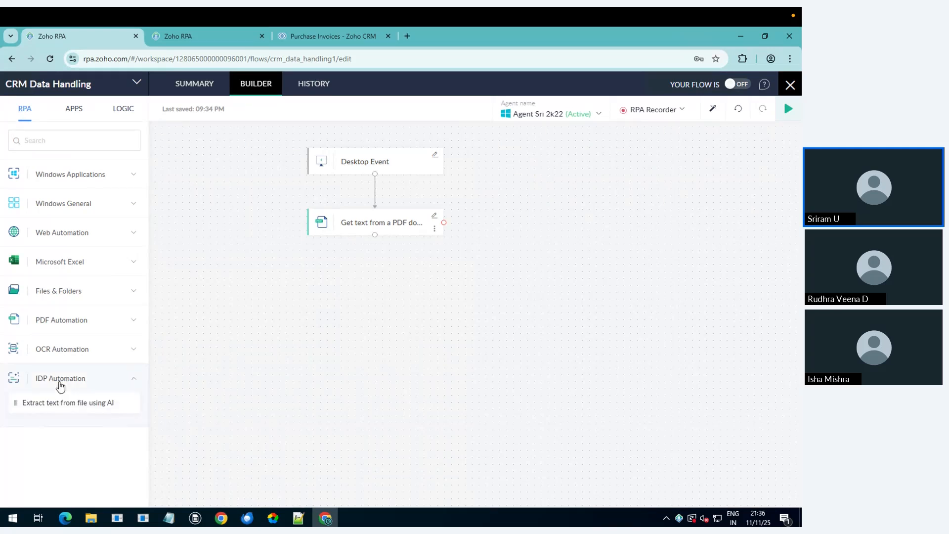
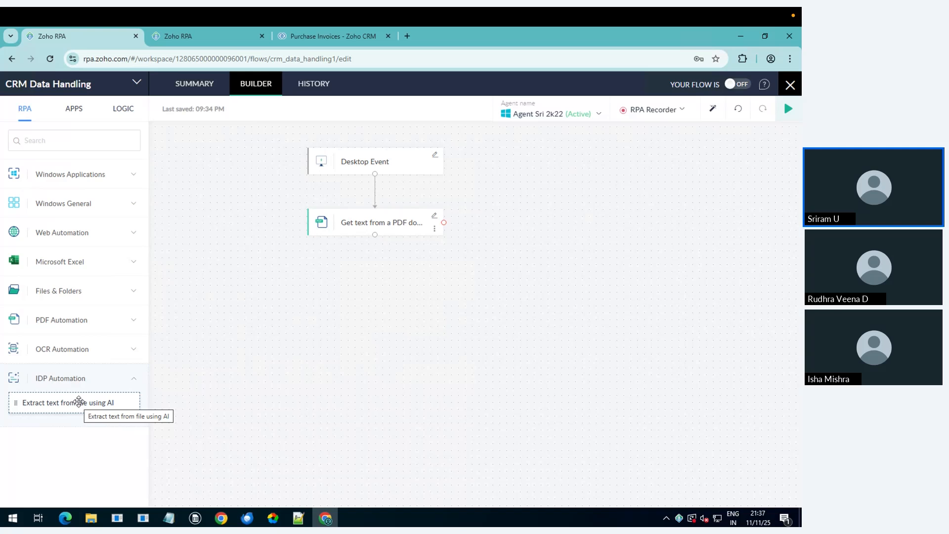
Step: Collapse the IDP Automation group and expand the Web Automation action list
{"action": "left_click", "coordinate": [71, 382]}
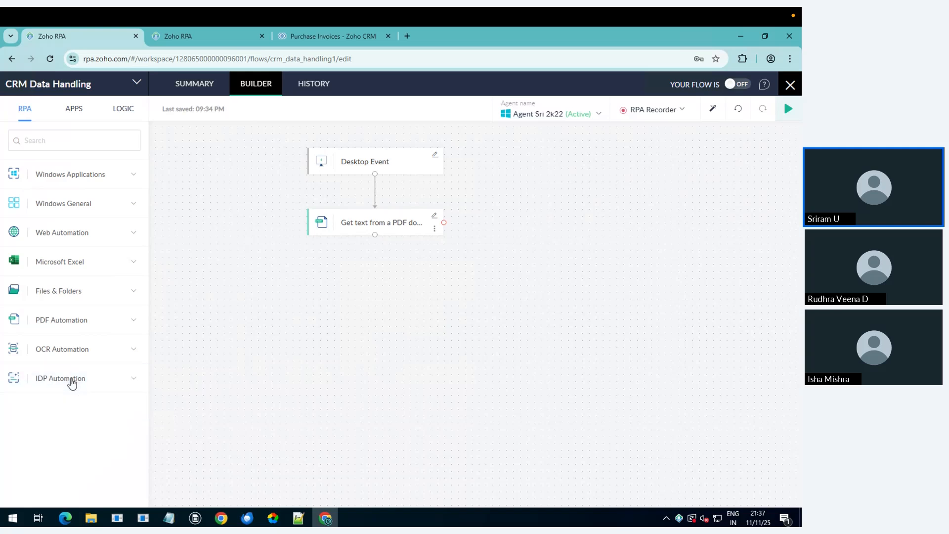
{"action": "left_click", "coordinate": [85, 239]}
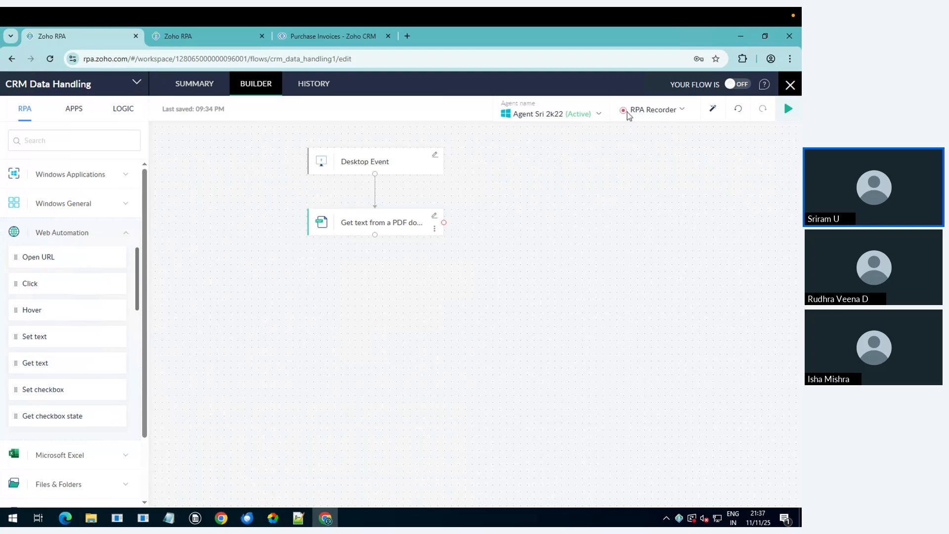
Step: Start a Web Browser recording from the RPA Recorder dropdown, launching a new Chrome window
{"action": "left_click", "coordinate": [649, 109]}
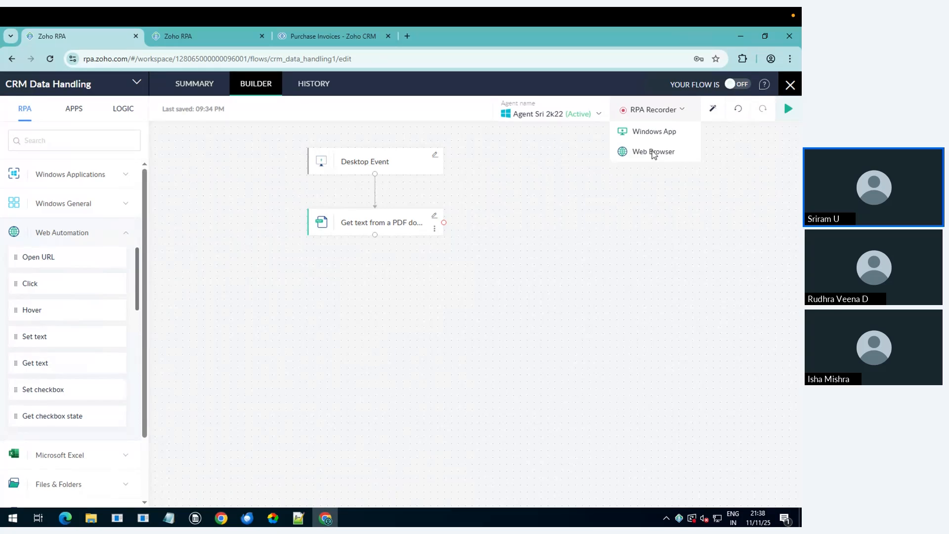
{"action": "left_click", "coordinate": [653, 153]}
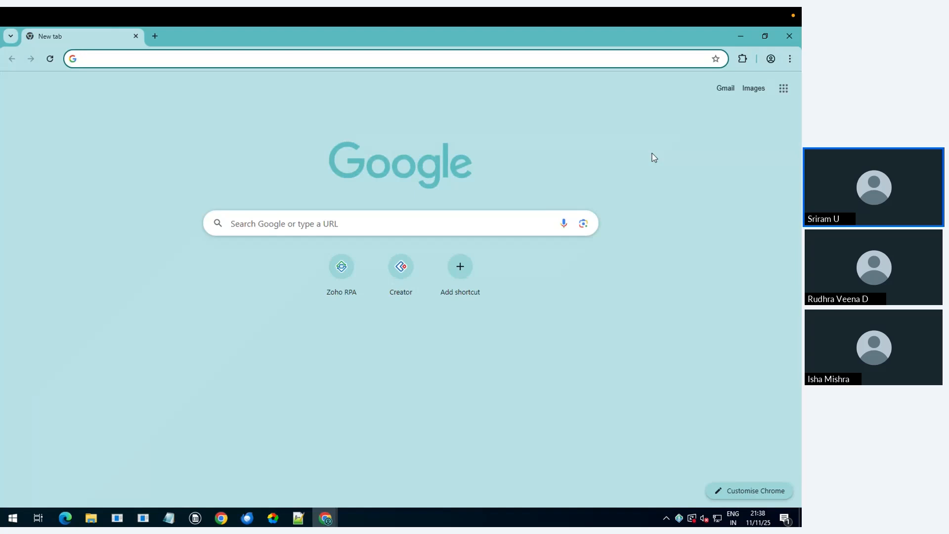
Step: Load the pasted Zoho CRM Purchase Invoices URL and start a new purchase invoice
{"action": "key", "text": "ctrl+v"}
{"action": "key", "text": "Return"}
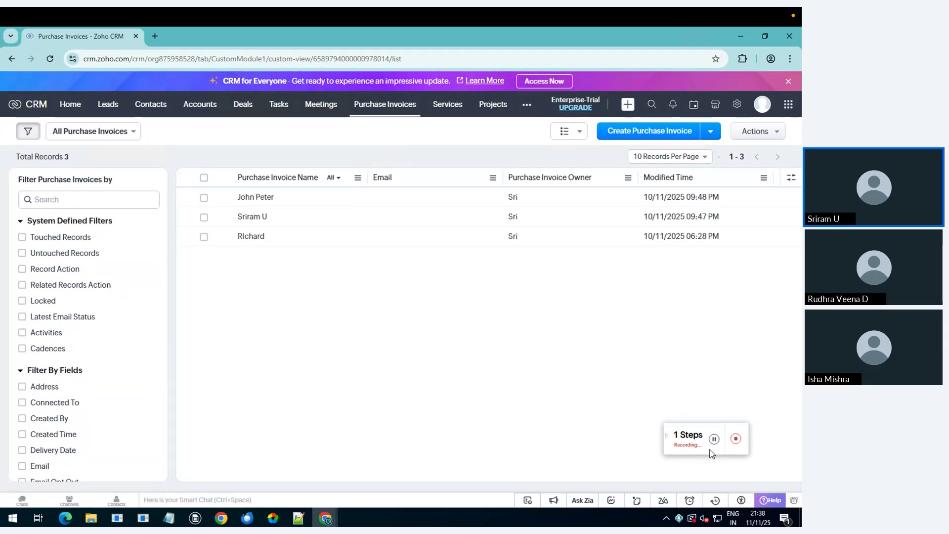
{"action": "left_click", "coordinate": [648, 136]}
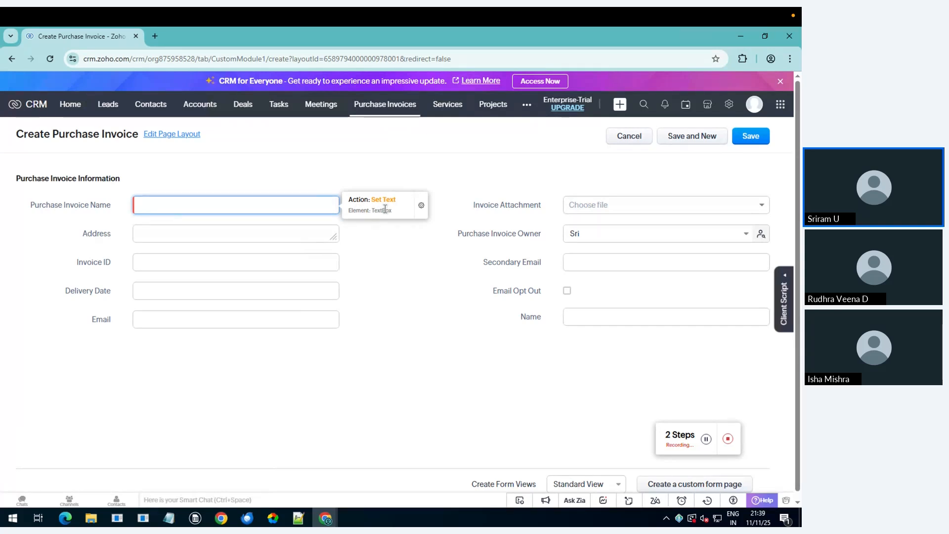
Step: Record the Name, Address, Invoice ID and Delivery Date fields, then choose Upload File for the attachment
{"action": "left_click", "coordinate": [297, 209]}
{"action": "left_click", "coordinate": [152, 237]}
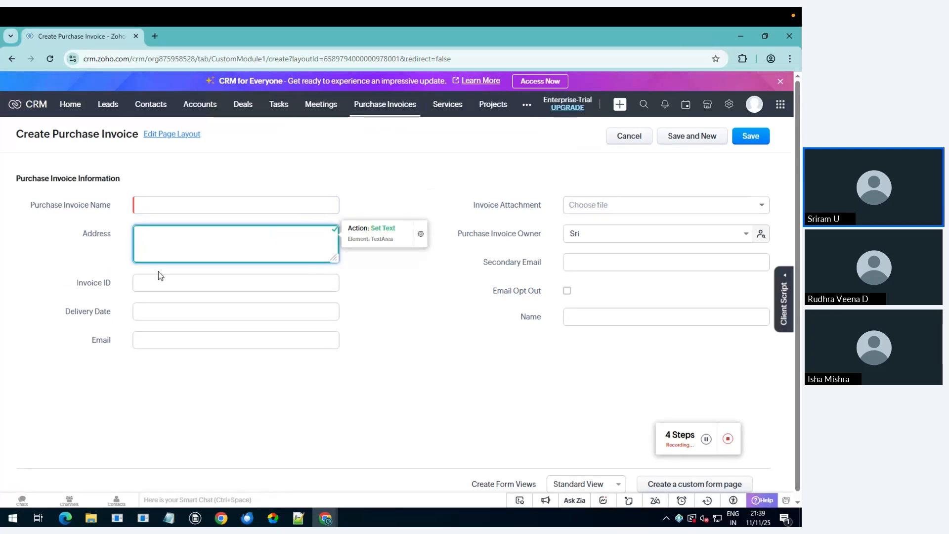
{"action": "left_click", "coordinate": [156, 285]}
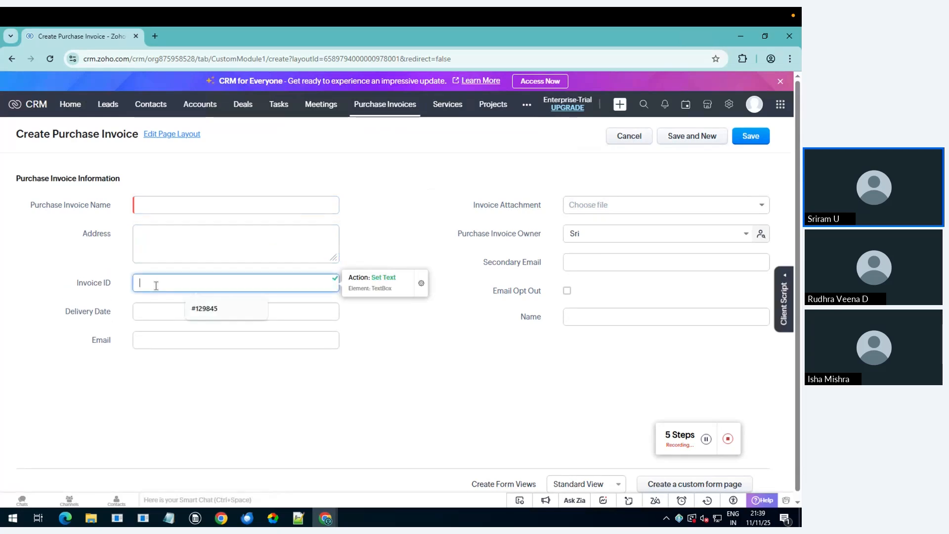
{"action": "left_click", "coordinate": [151, 310]}
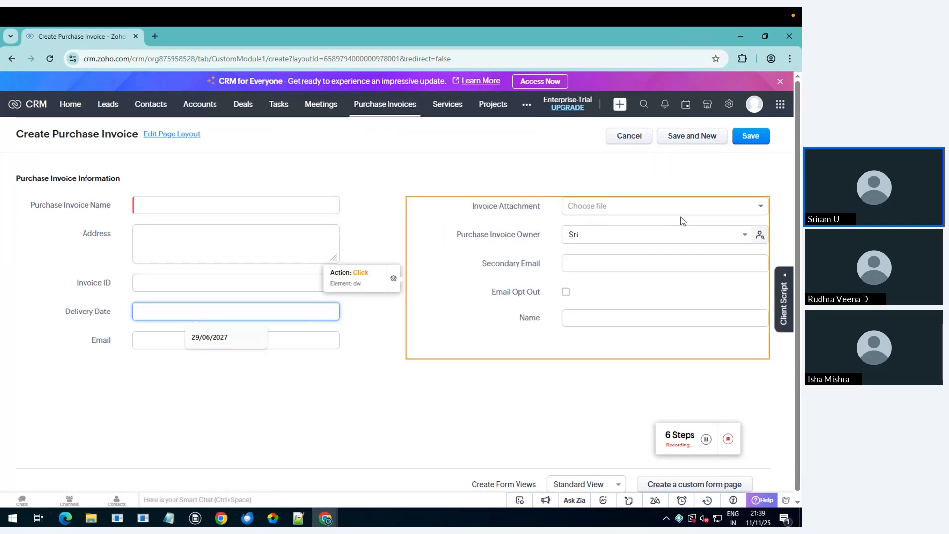
{"action": "left_click", "coordinate": [760, 211]}
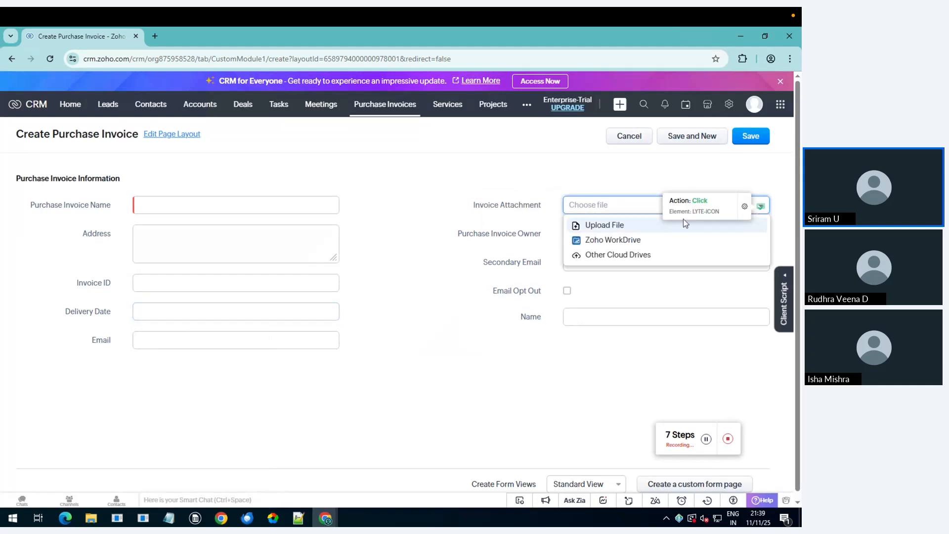
{"action": "left_click", "coordinate": [604, 226]}
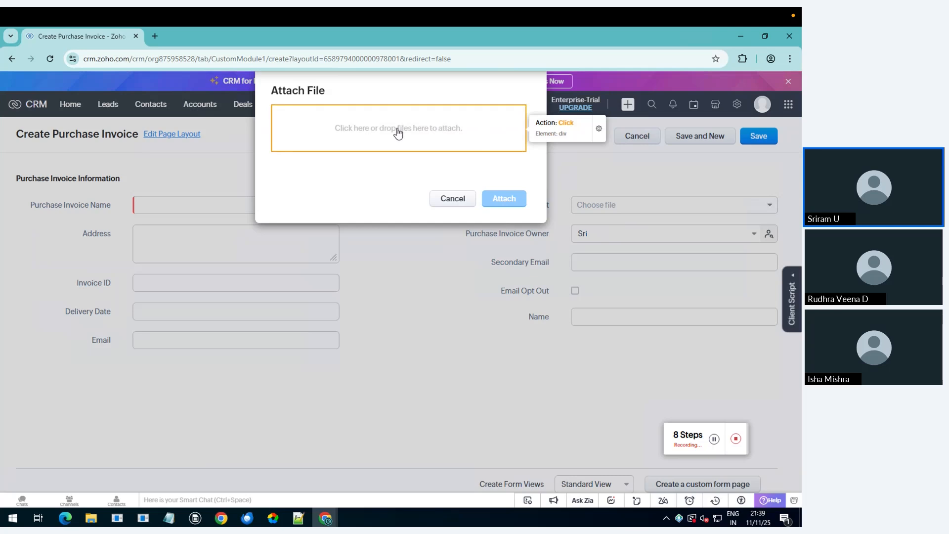
Step: Attach CRM Invoice.pdf from Downloads to the Invoice Attachment field
{"action": "left_click", "coordinate": [398, 133]}
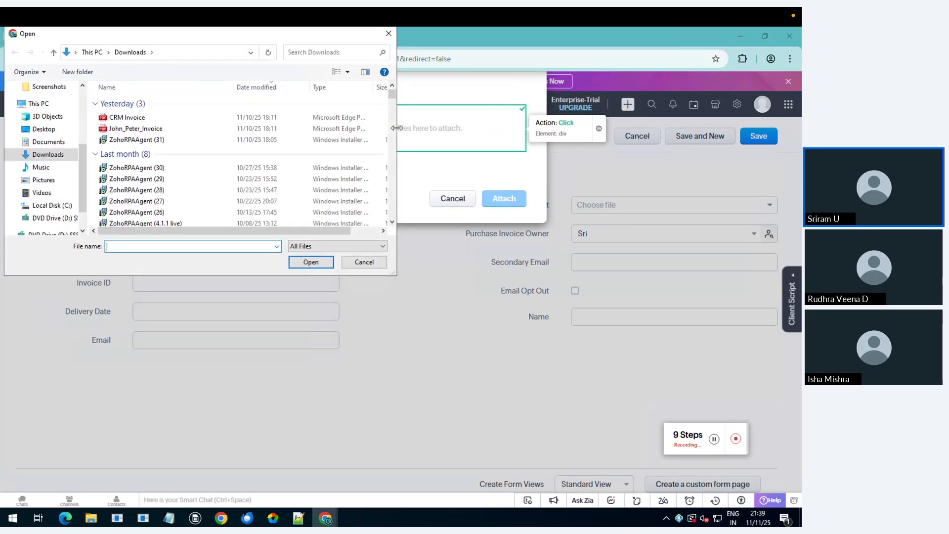
{"action": "double_click", "coordinate": [163, 120]}
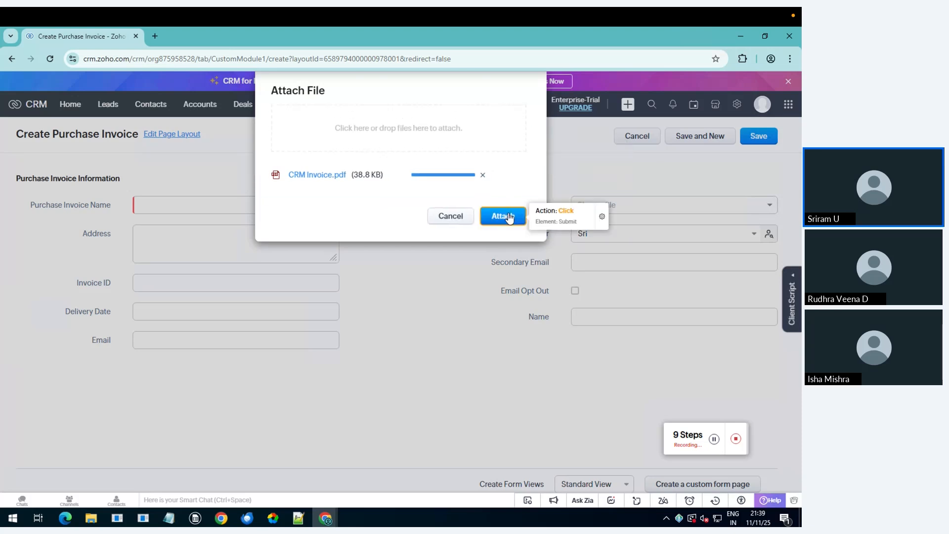
{"action": "left_click", "coordinate": [509, 218]}
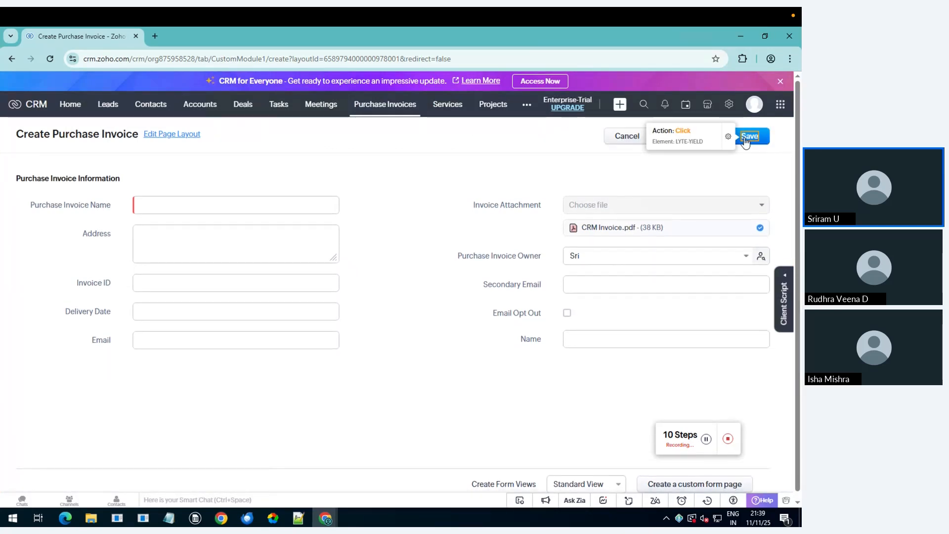
Step: Record the Save button as a Click step, then stop recording and leave the unsaved form
{"action": "left_click", "coordinate": [728, 140]}
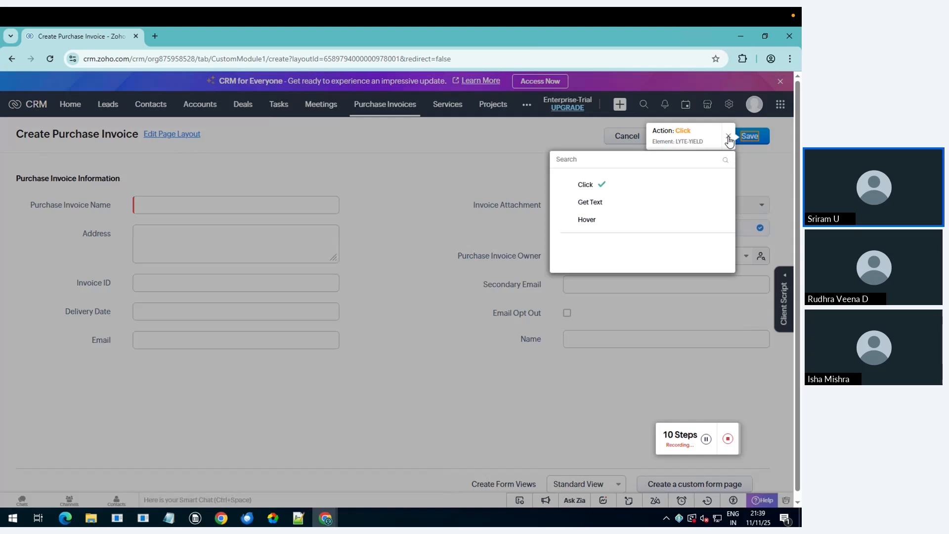
{"action": "left_click", "coordinate": [586, 192]}
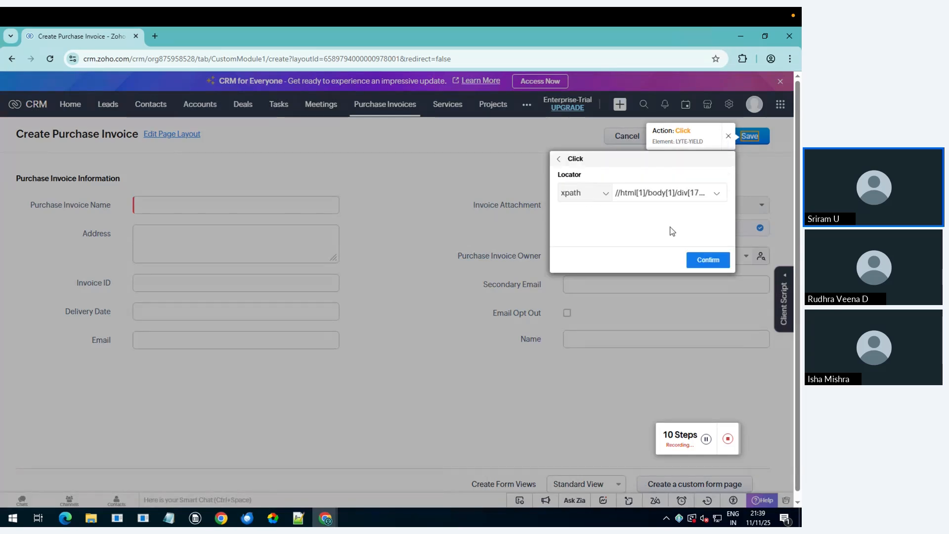
{"action": "left_click", "coordinate": [705, 259]}
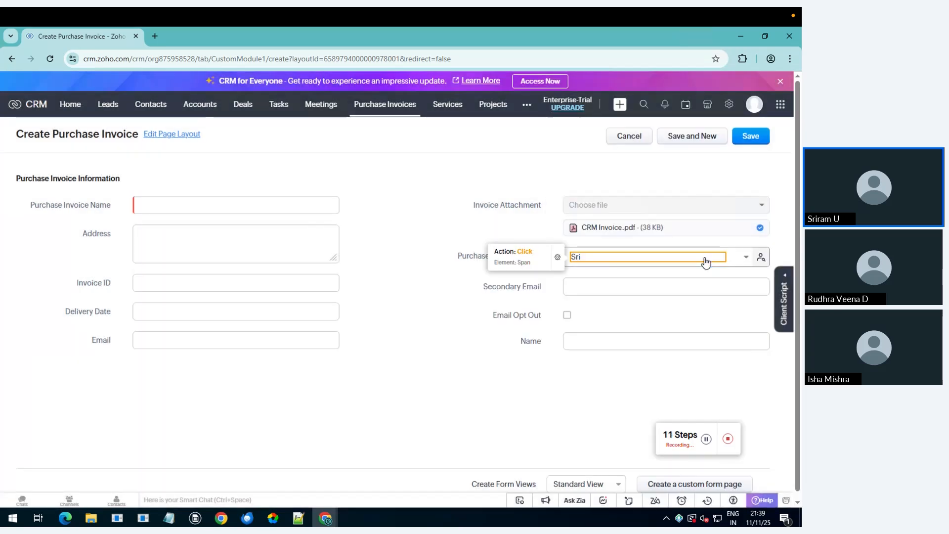
{"action": "left_click", "coordinate": [727, 440]}
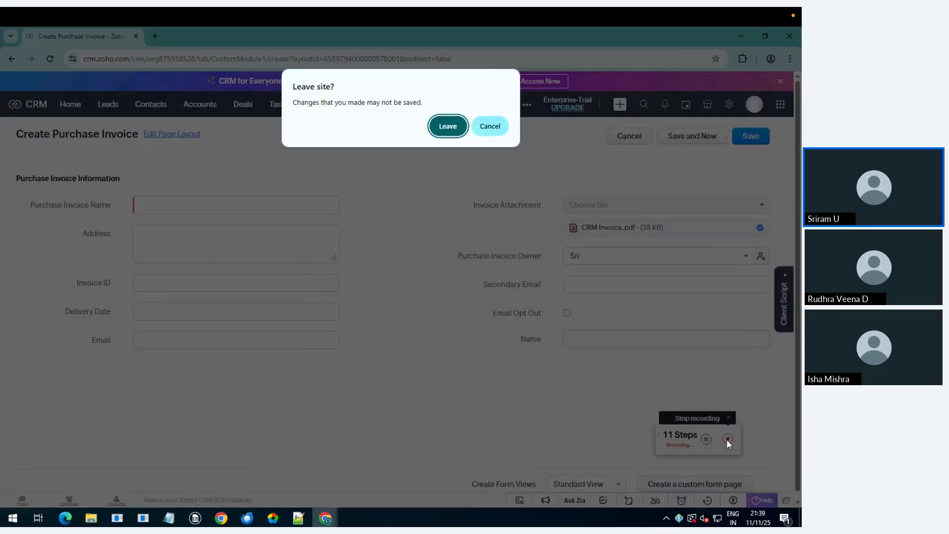
{"action": "left_click", "coordinate": [448, 128]}
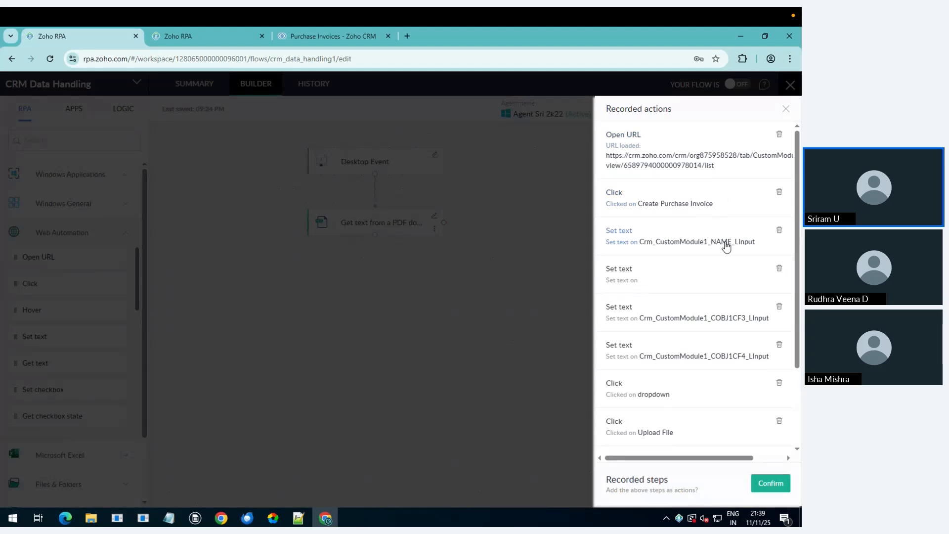
Step: Review the Recorded actions list and confirm inserting the browser steps after the PDF text step
{"action": "scroll", "coordinate": [725, 245], "scroll_direction": "down", "scroll_amount": 2}
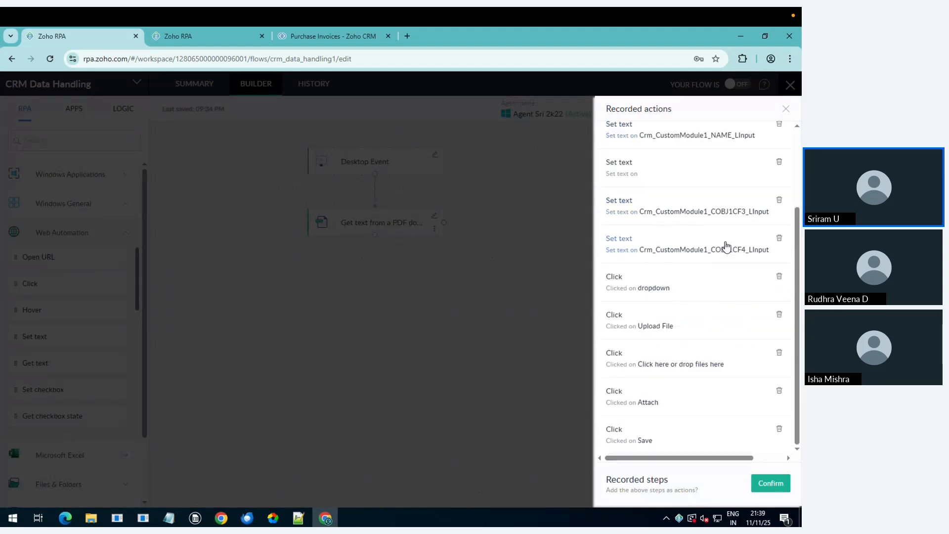
{"action": "scroll", "coordinate": [724, 245], "scroll_direction": "up", "scroll_amount": 2}
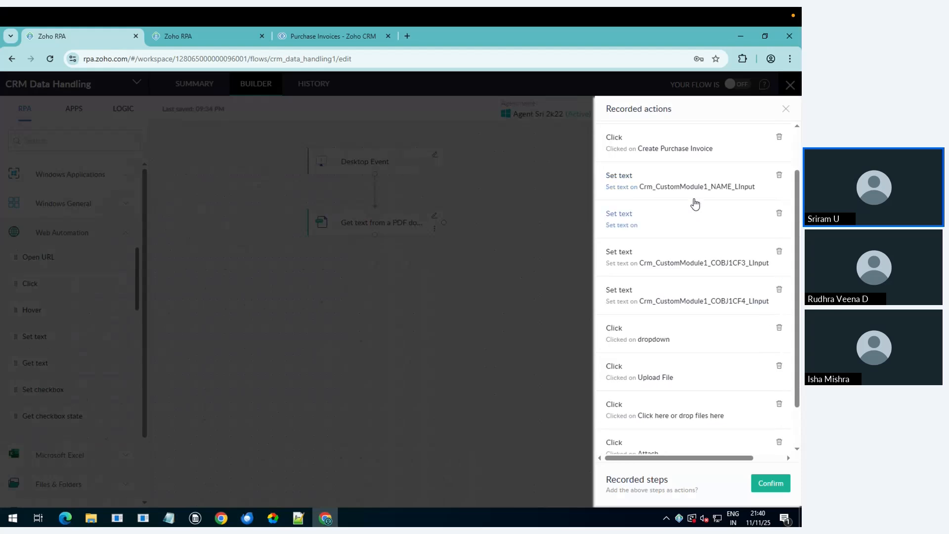
{"action": "scroll", "coordinate": [693, 312], "scroll_direction": "down", "scroll_amount": 1}
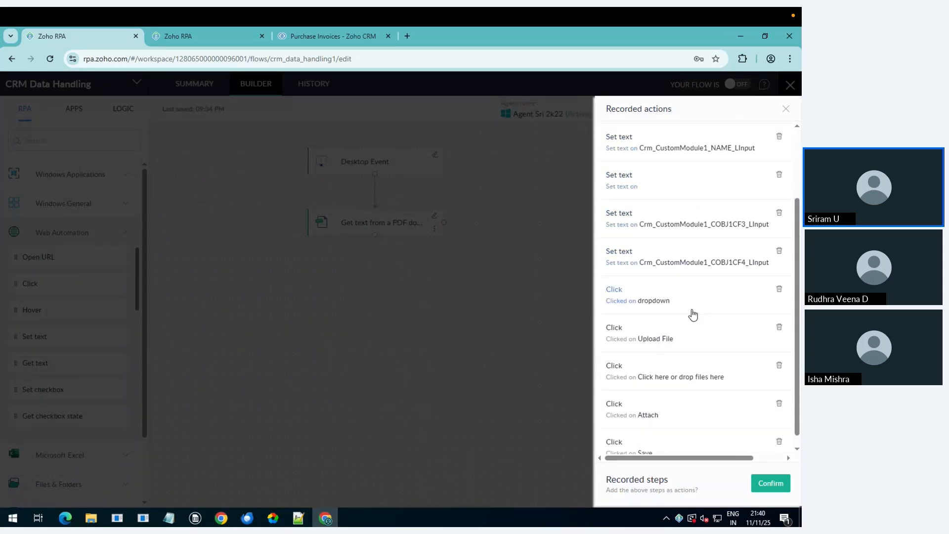
{"action": "scroll", "coordinate": [693, 315], "scroll_direction": "down", "scroll_amount": 1}
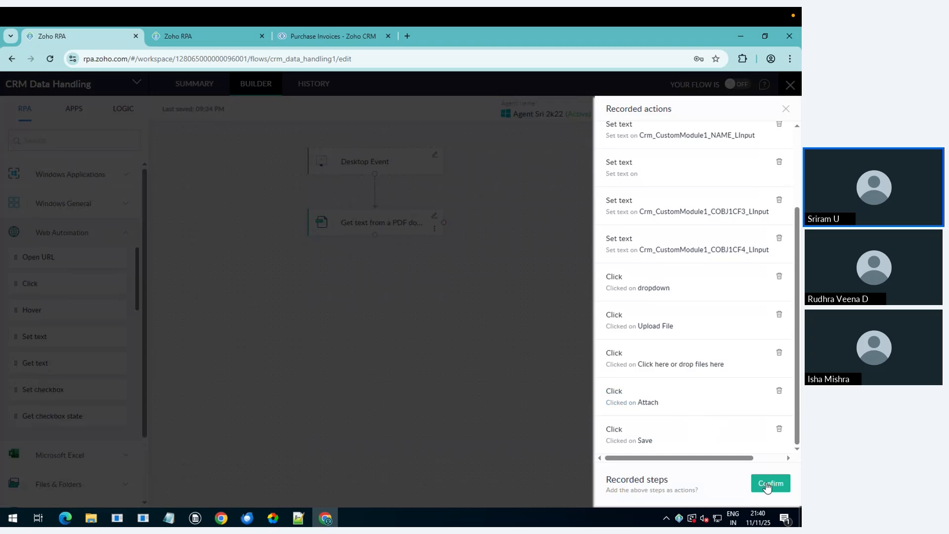
{"action": "left_click", "coordinate": [774, 487]}
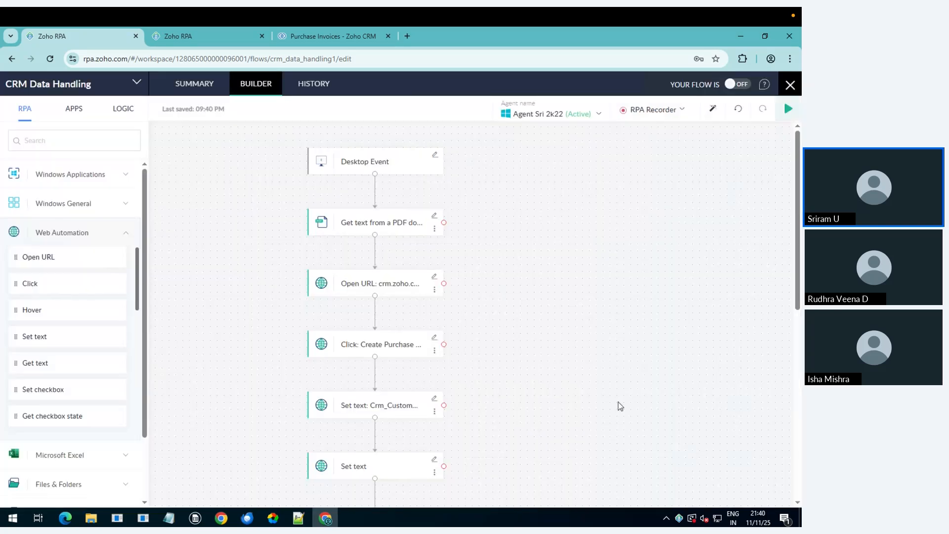
Step: Expand the Windows General actions and auto-arrange the flow into one chain
{"action": "scroll", "coordinate": [491, 356], "scroll_direction": "down", "scroll_amount": 7}
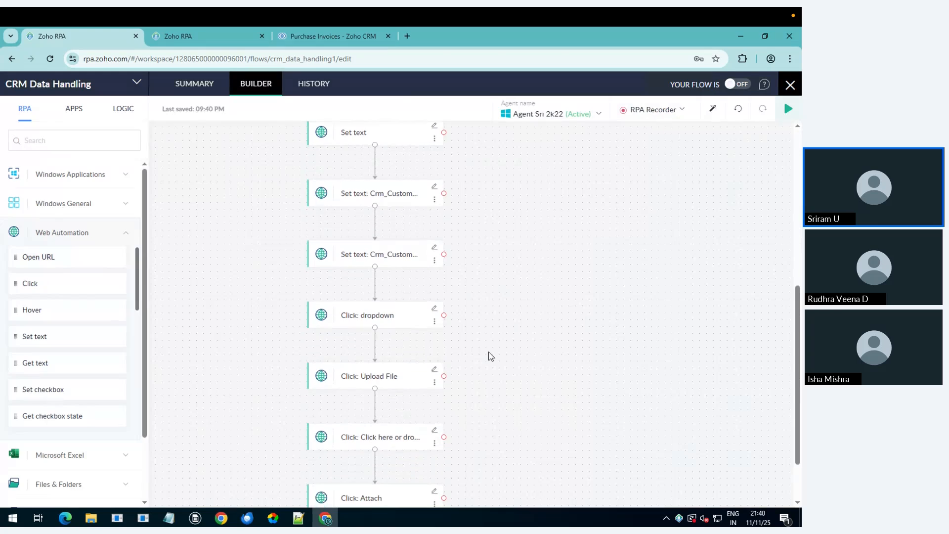
{"action": "scroll", "coordinate": [491, 356], "scroll_direction": "down", "scroll_amount": 2}
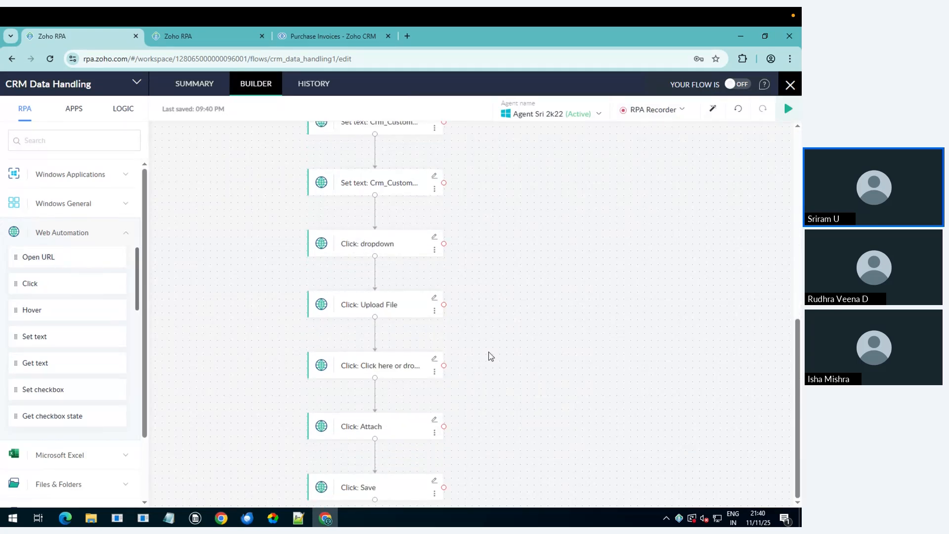
{"action": "left_click", "coordinate": [97, 205]}
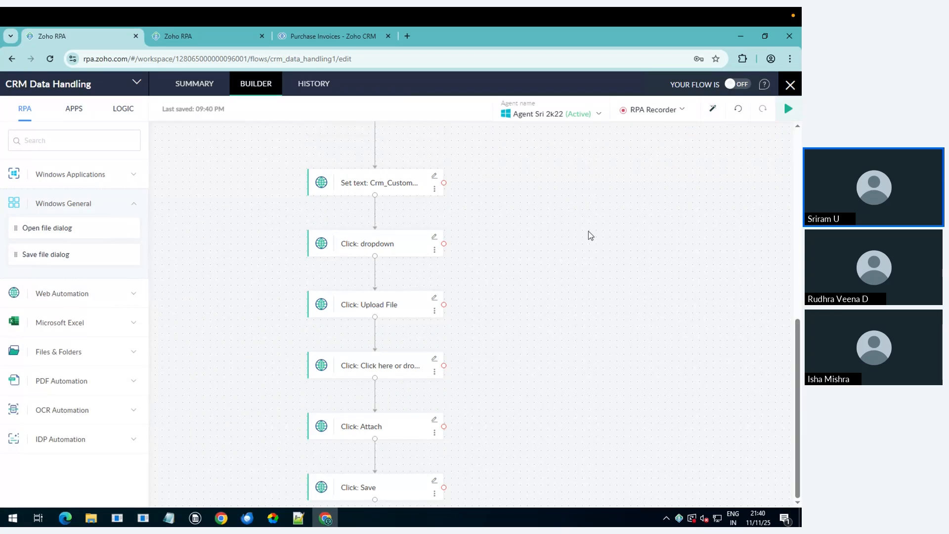
{"action": "left_click", "coordinate": [712, 110]}
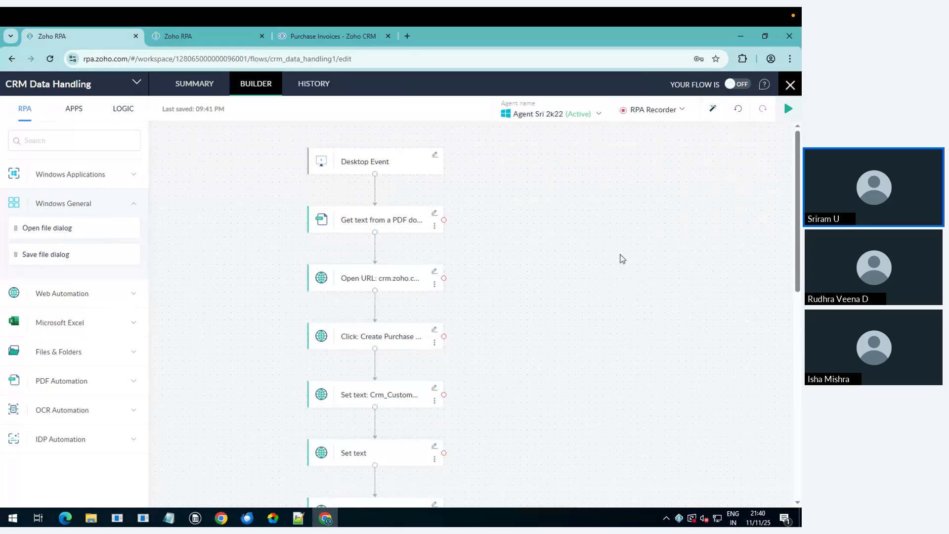
Step: Delete the link into Click: Attach, space the nodes apart, and open File Explorer
{"action": "scroll", "coordinate": [622, 257], "scroll_direction": "down", "scroll_amount": 6}
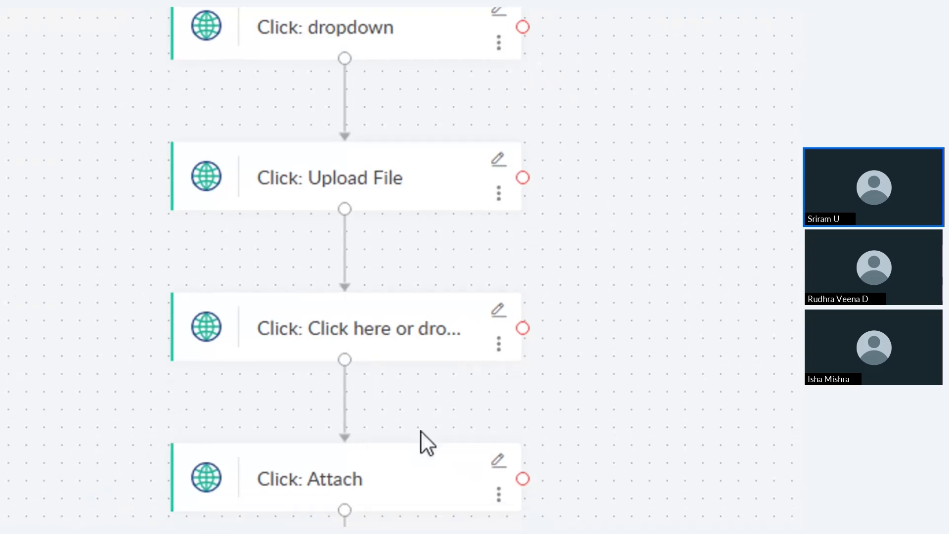
{"action": "left_click", "coordinate": [345, 420]}
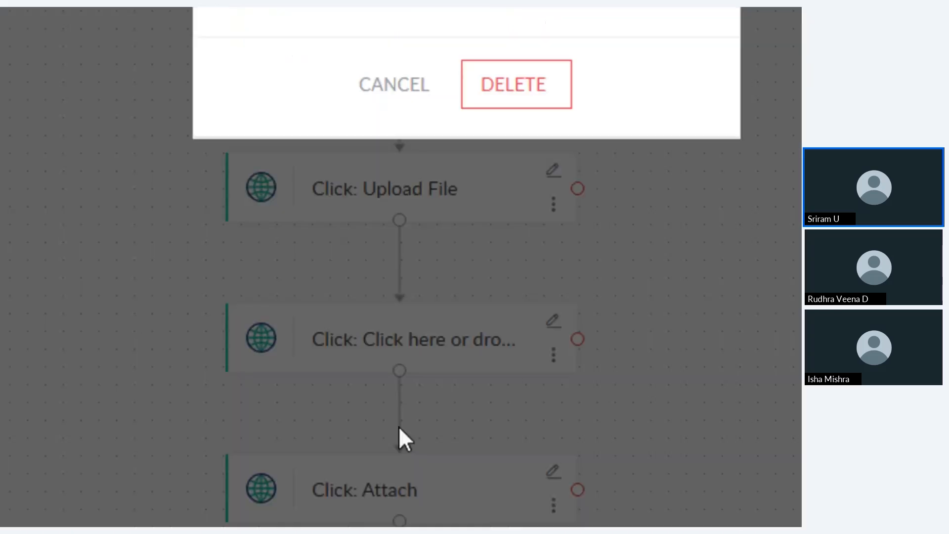
{"action": "left_click", "coordinate": [514, 94]}
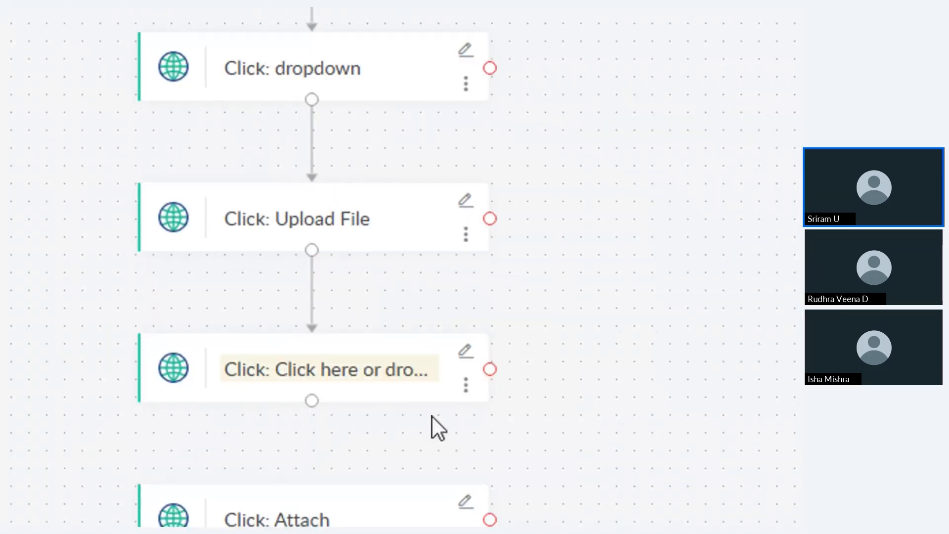
{"action": "left_click_drag", "start_coordinate": [420, 395], "coordinate": [414, 368]}
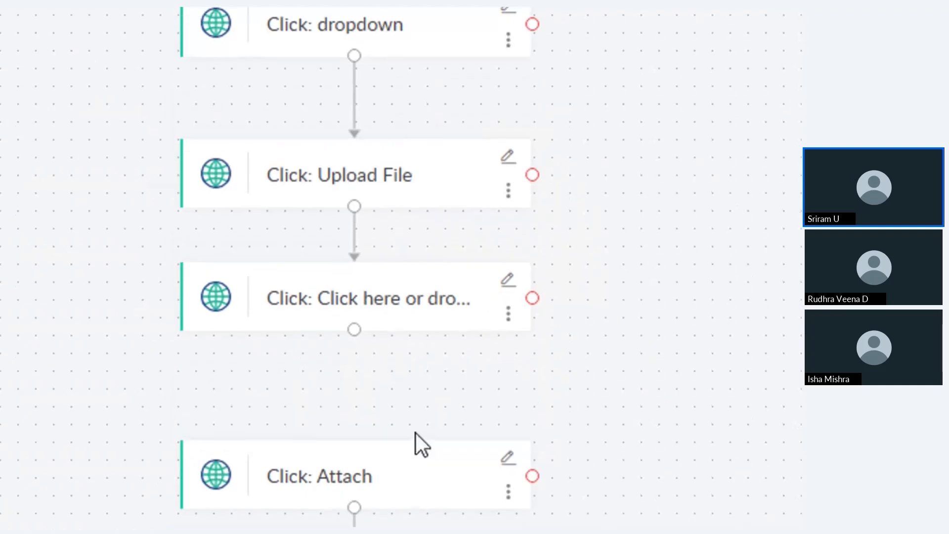
{"action": "left_click_drag", "start_coordinate": [416, 435], "coordinate": [415, 447]}
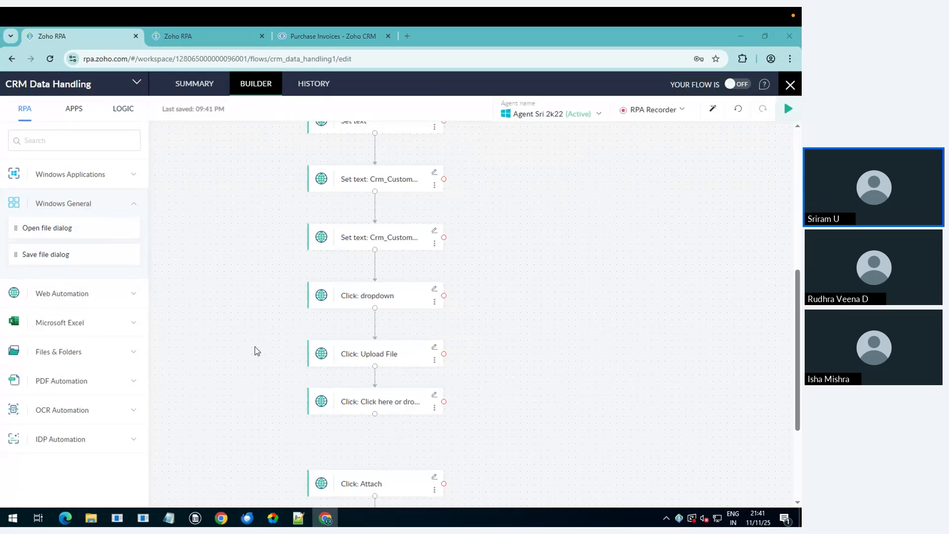
{"action": "key", "text": "super+e"}
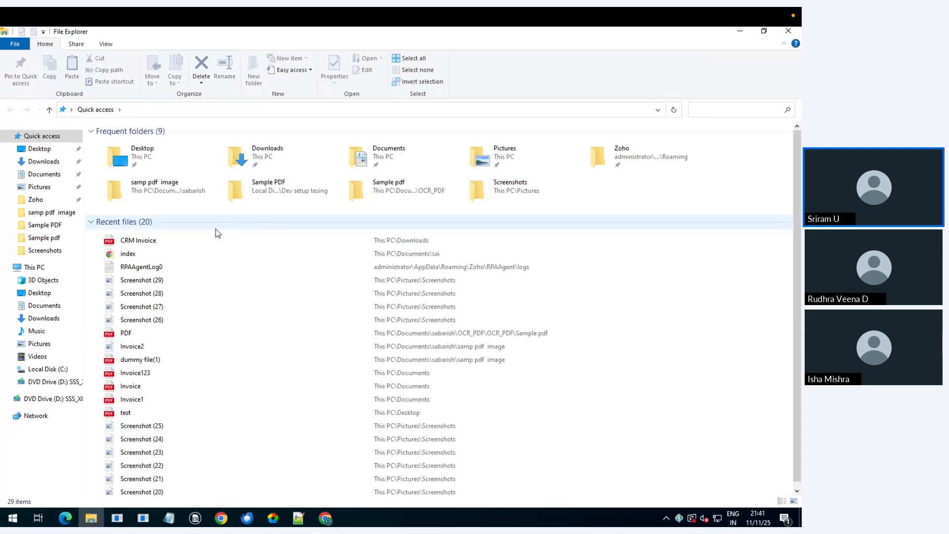
Step: Copy the CRM Invoice PDF from Recent files and minimize File Explorer
{"action": "left_click", "coordinate": [173, 242]}
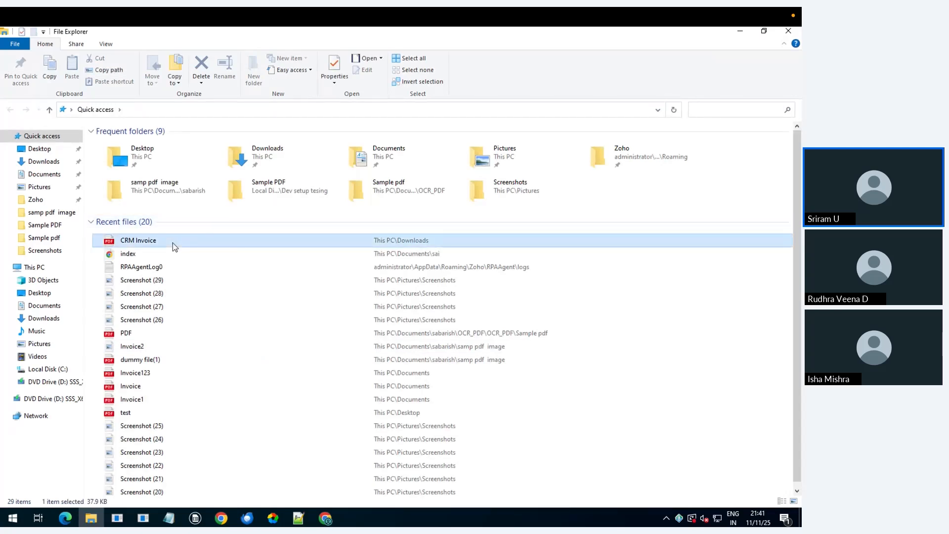
{"action": "right_click", "coordinate": [173, 242]}
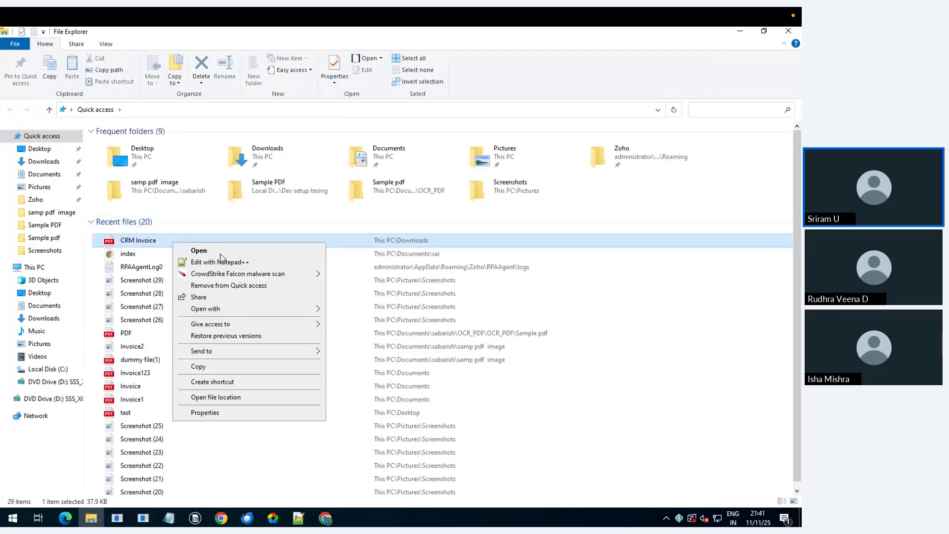
{"action": "left_click", "coordinate": [235, 369]}
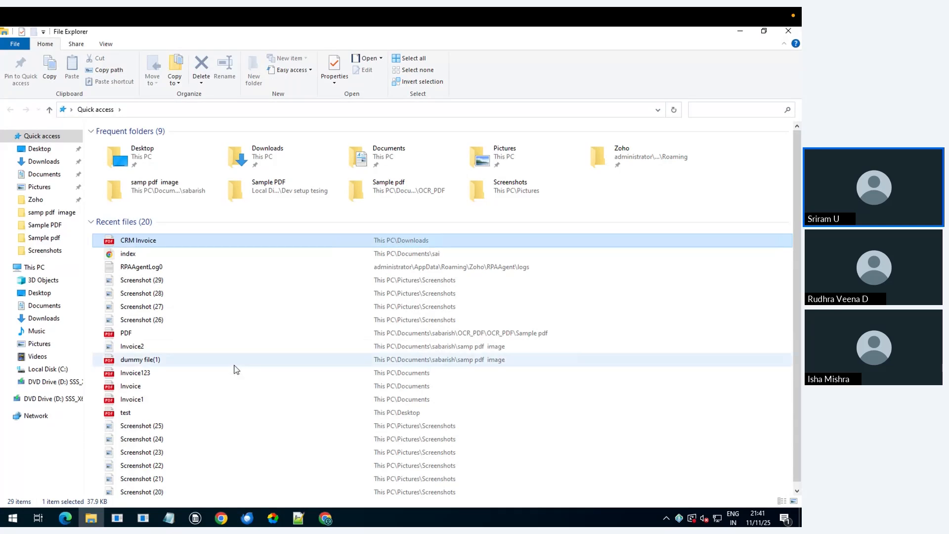
{"action": "left_click", "coordinate": [747, 34]}
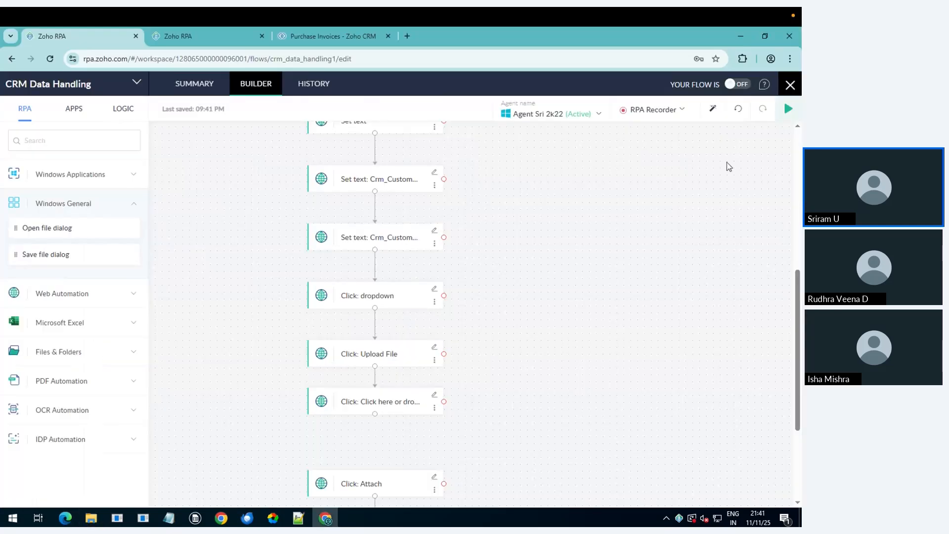
Step: Start a Test & Debug run that waits for a desktop file event, then return to File Explorer
{"action": "left_click", "coordinate": [788, 110]}
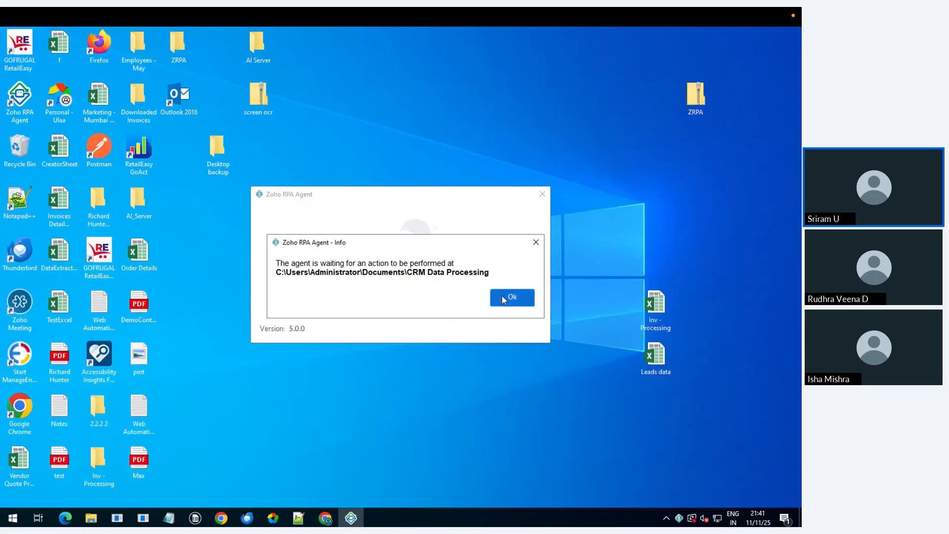
{"action": "left_click", "coordinate": [503, 298]}
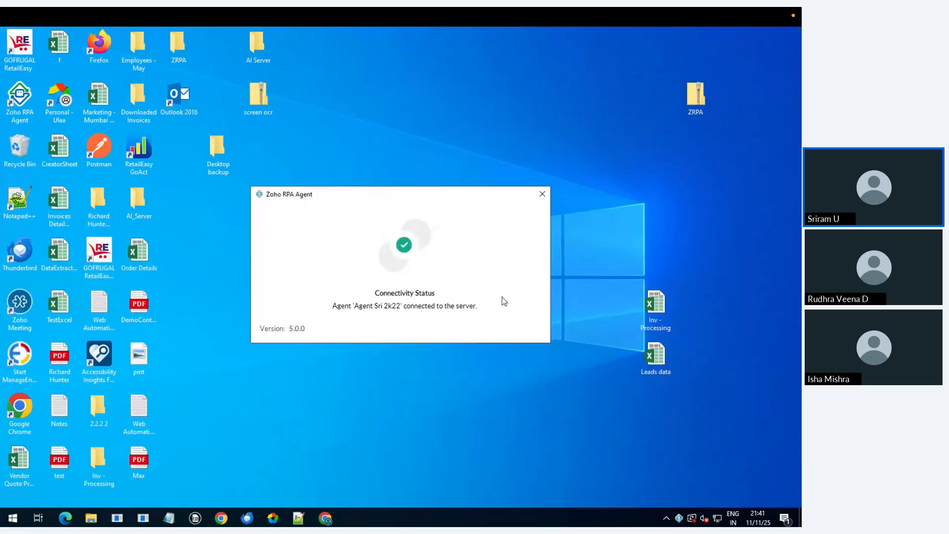
{"action": "left_click", "coordinate": [92, 518]}
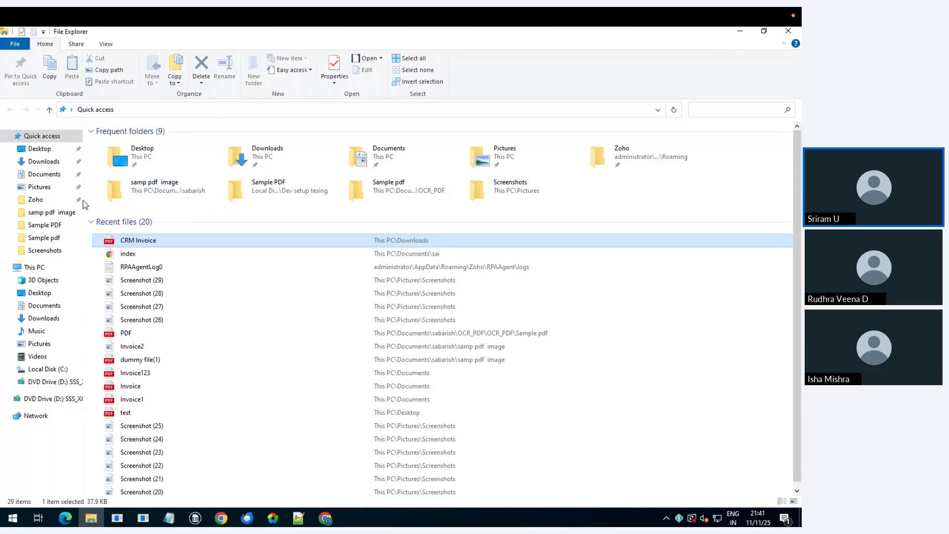
Step: Open the Documents > CRM Data Processing folder in File Explorer
{"action": "left_click", "coordinate": [47, 306]}
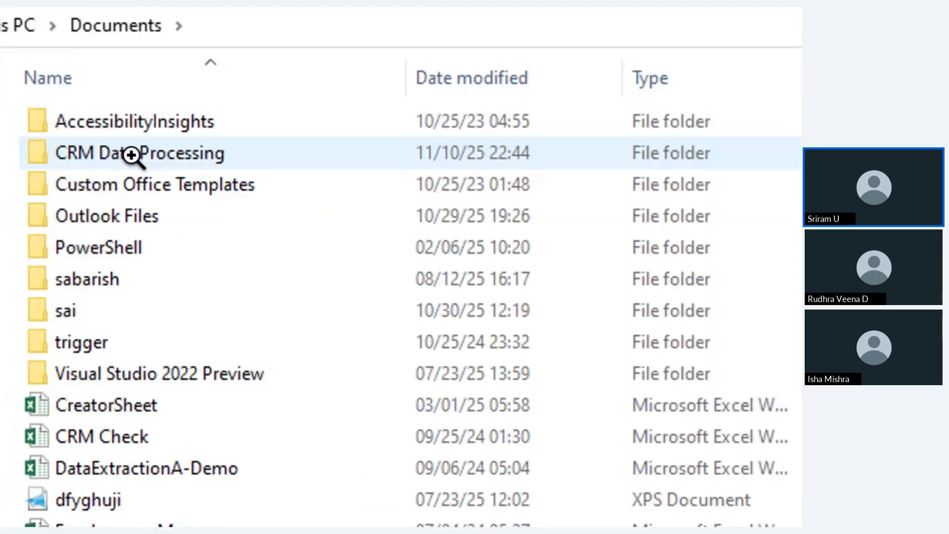
{"action": "double_click", "coordinate": [126, 157]}
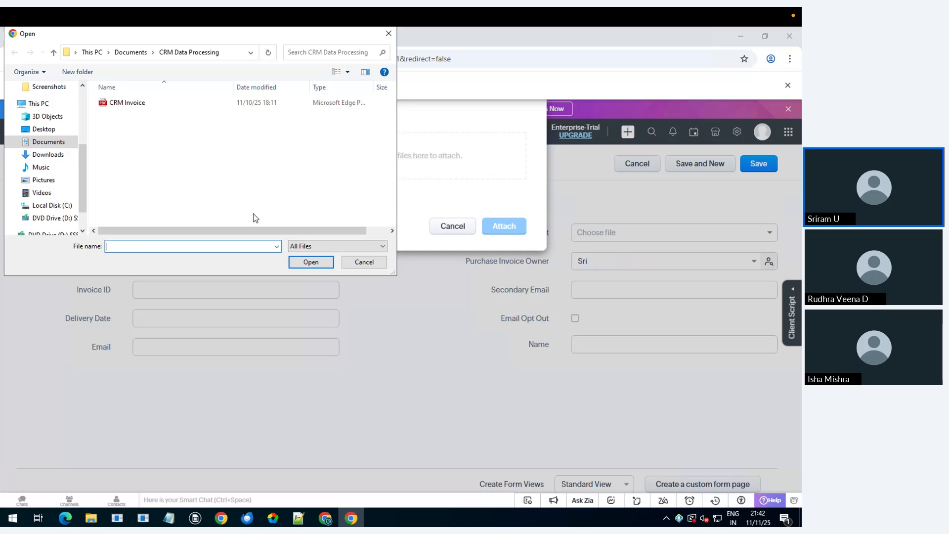
Step: Close the test results and drop a Windows General Open file dialog step onto the flow
{"action": "left_click", "coordinate": [325, 519]}
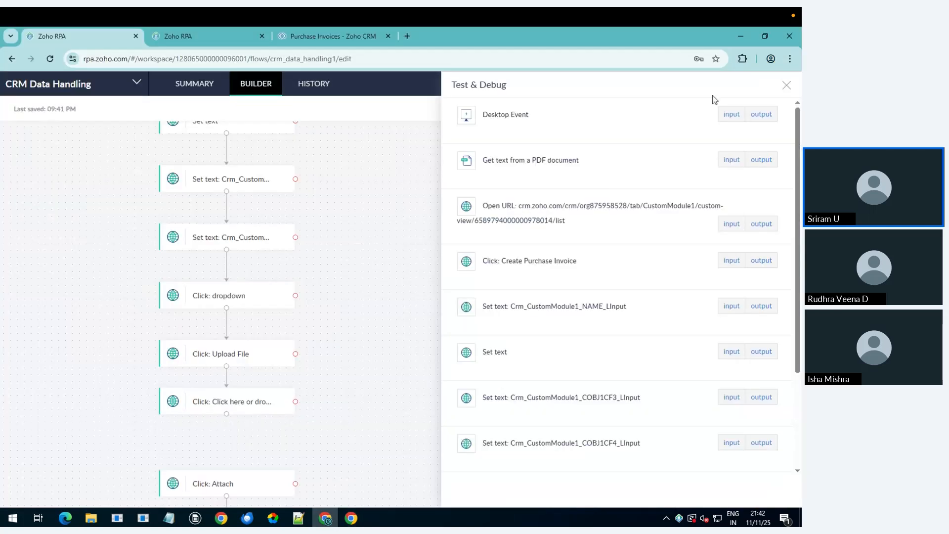
{"action": "left_click", "coordinate": [786, 88]}
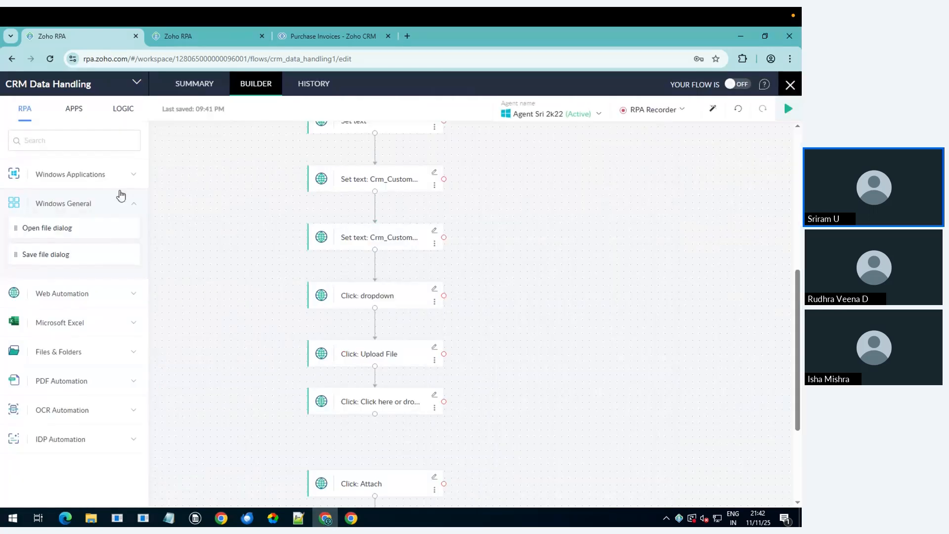
{"action": "left_click_drag", "start_coordinate": [82, 226], "coordinate": [372, 444]}
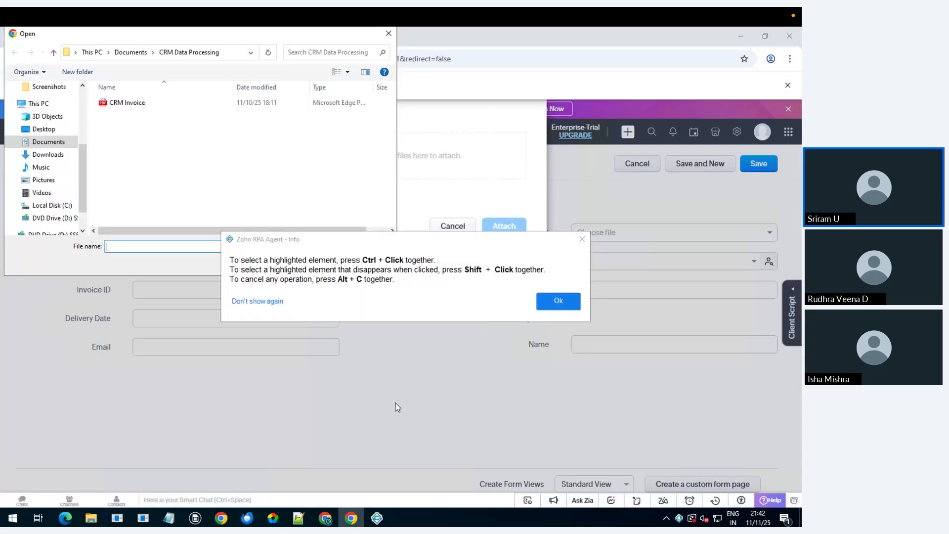
{"action": "left_click", "coordinate": [557, 306]}
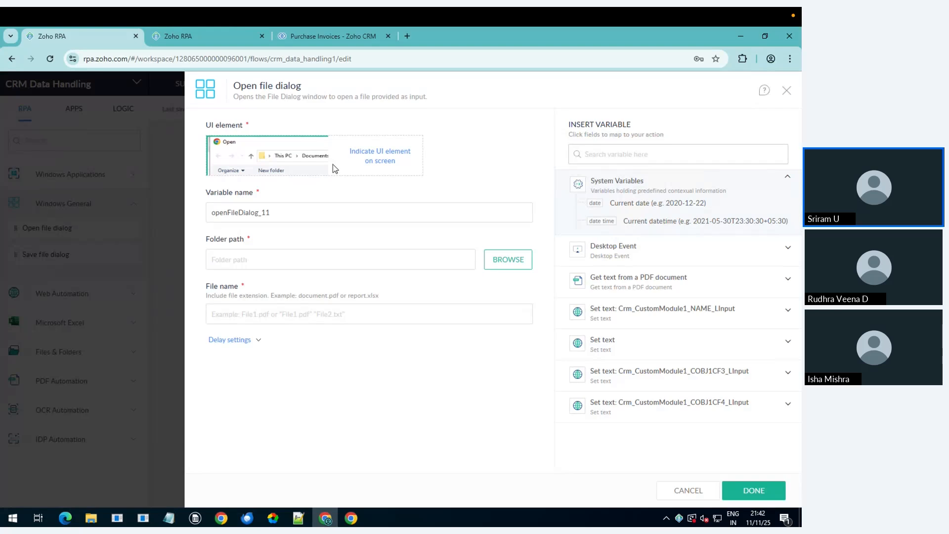
Step: Set the Open file dialog folder to This PC > Documents > CRM Data Processing
{"action": "left_click", "coordinate": [505, 270]}
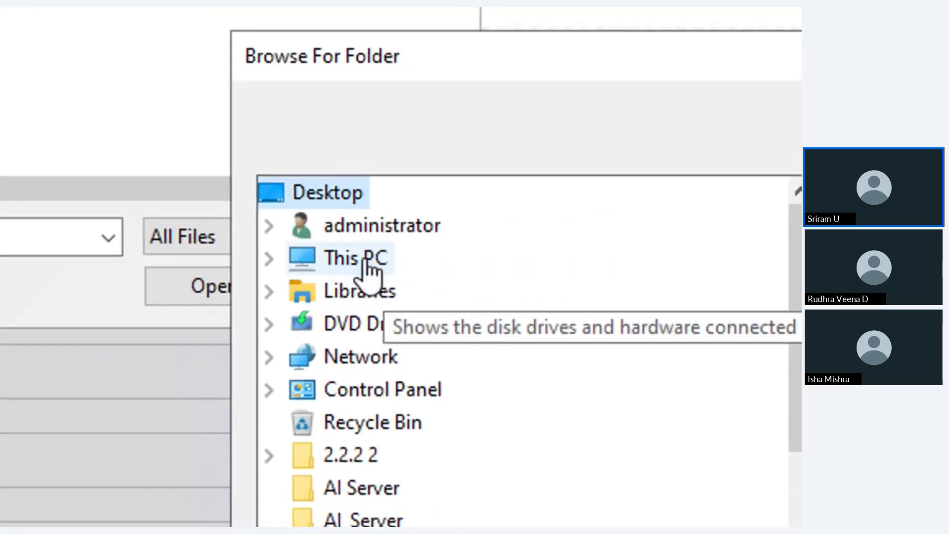
{"action": "left_click", "coordinate": [323, 191]}
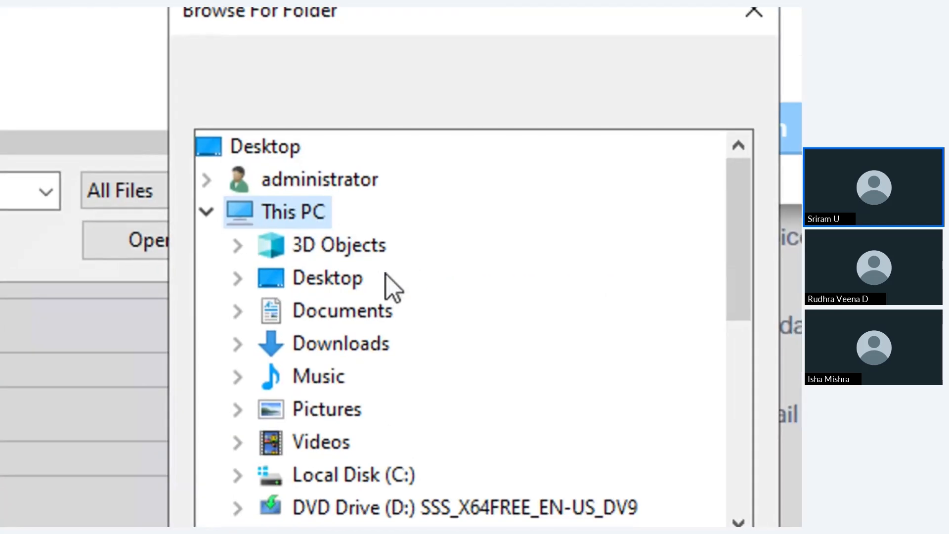
{"action": "left_click", "coordinate": [380, 314]}
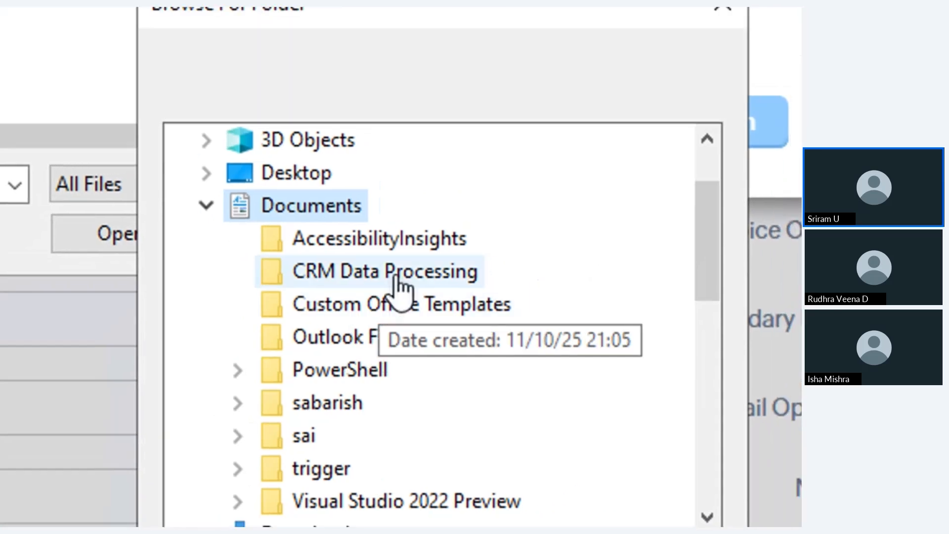
{"action": "left_click", "coordinate": [422, 253]}
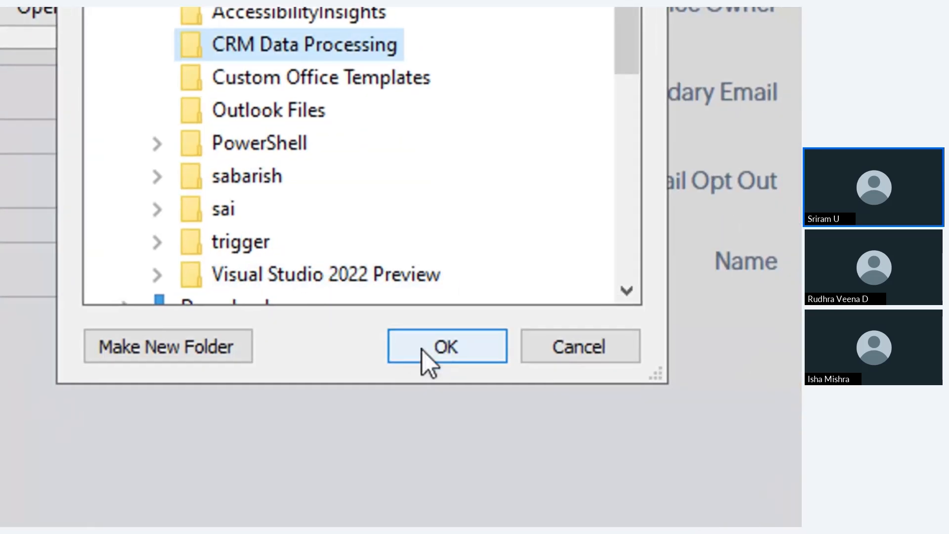
{"action": "left_click", "coordinate": [422, 350]}
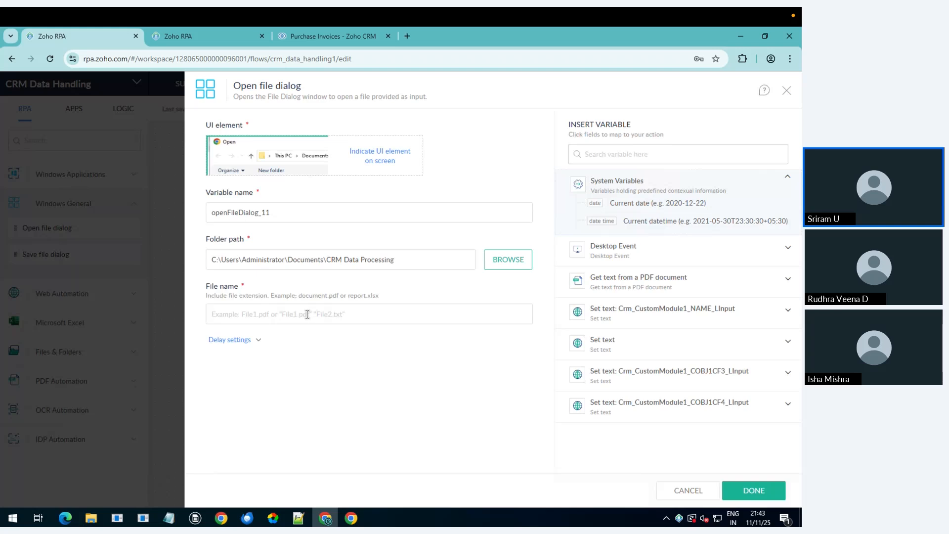
Step: Use the desktop event's Name as file name and a 2000 ms delay before action
{"action": "left_click", "coordinate": [636, 261]}
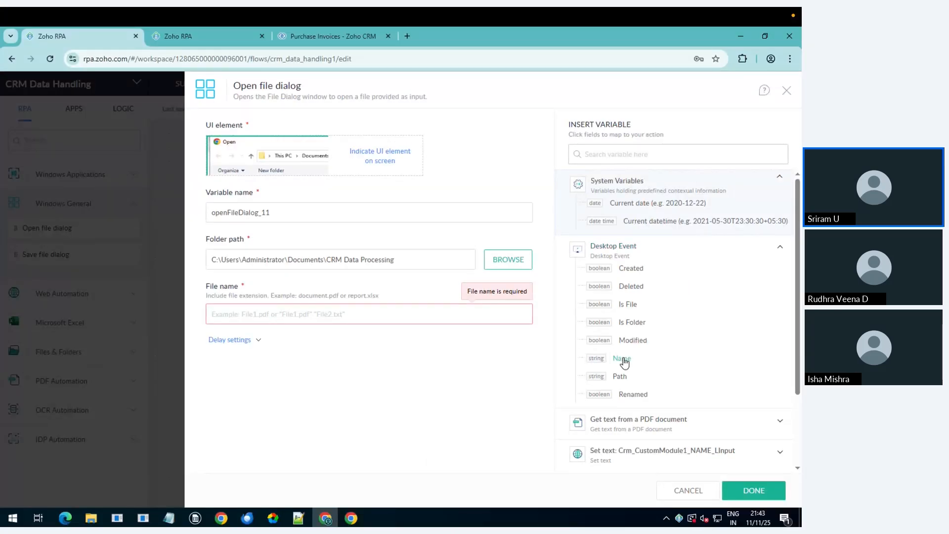
{"action": "left_click", "coordinate": [623, 359]}
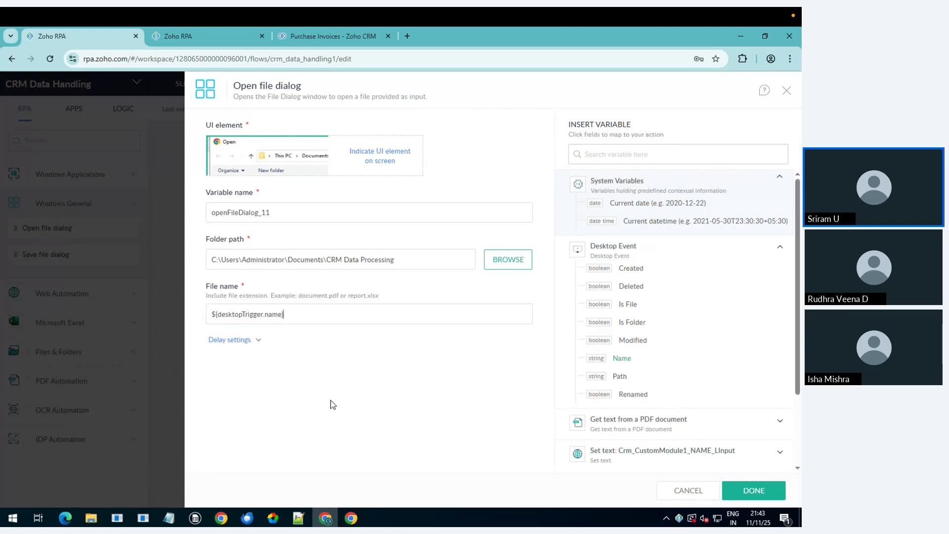
{"action": "left_click", "coordinate": [238, 343]}
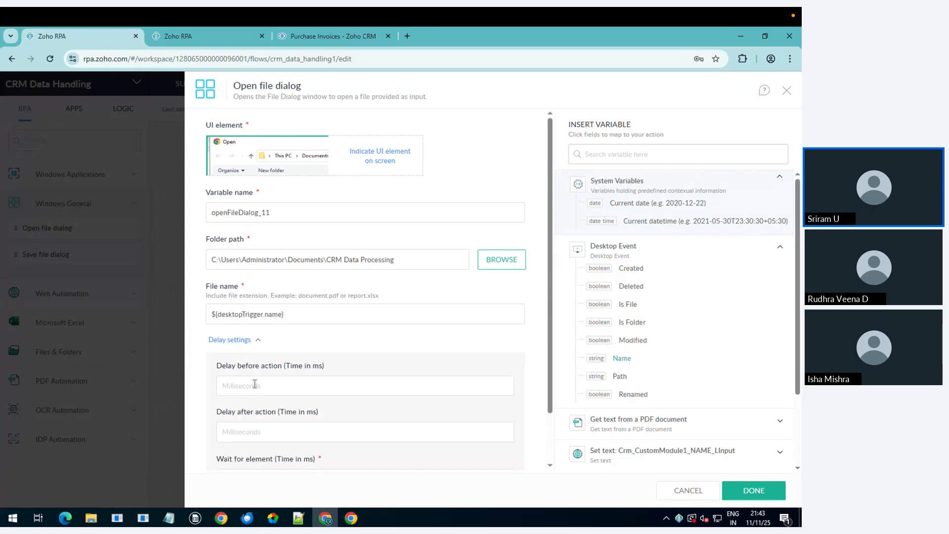
{"action": "scroll", "coordinate": [255, 384], "scroll_direction": "down", "scroll_amount": 2}
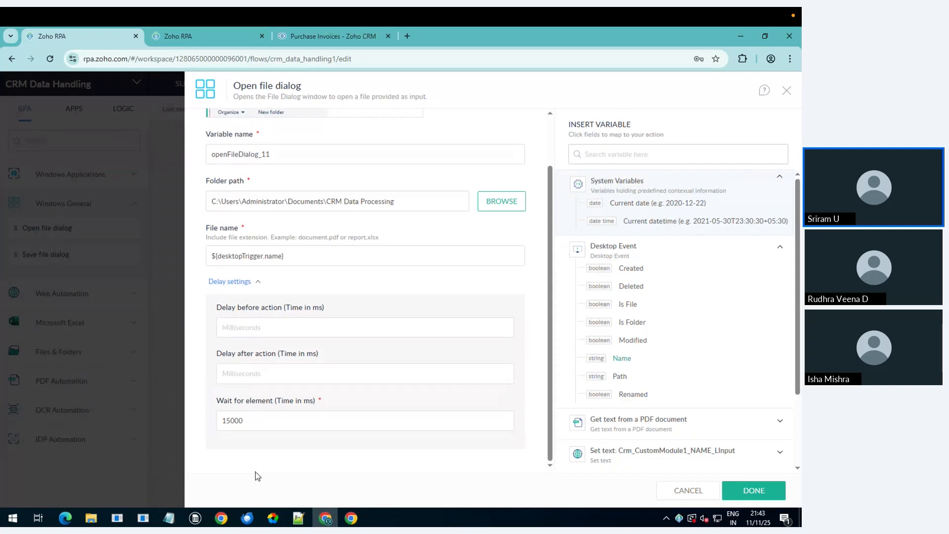
{"action": "type", "text": "2000"}
Step: Save the Open file dialog step and move Click: Save and Click: Attach below it
{"action": "left_click", "coordinate": [741, 492]}
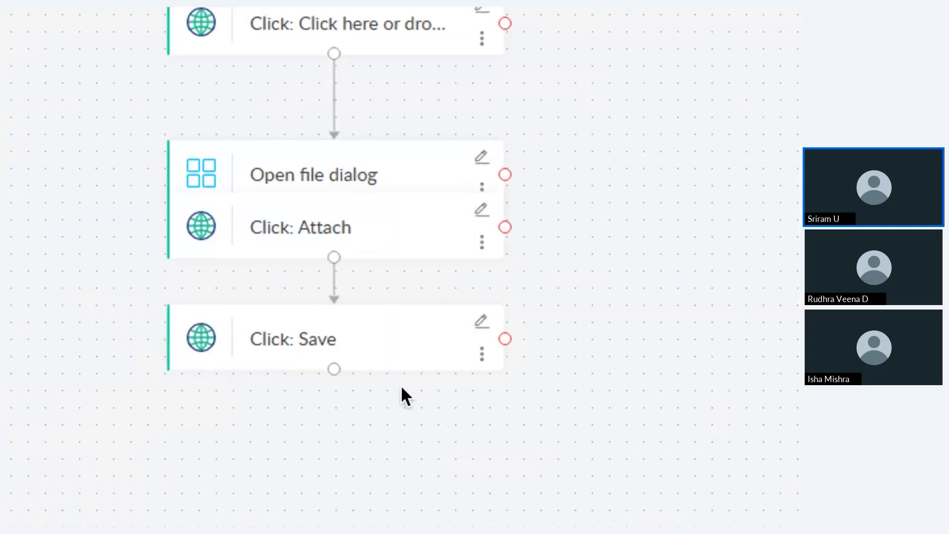
{"action": "left_click_drag", "start_coordinate": [396, 367], "coordinate": [395, 387]}
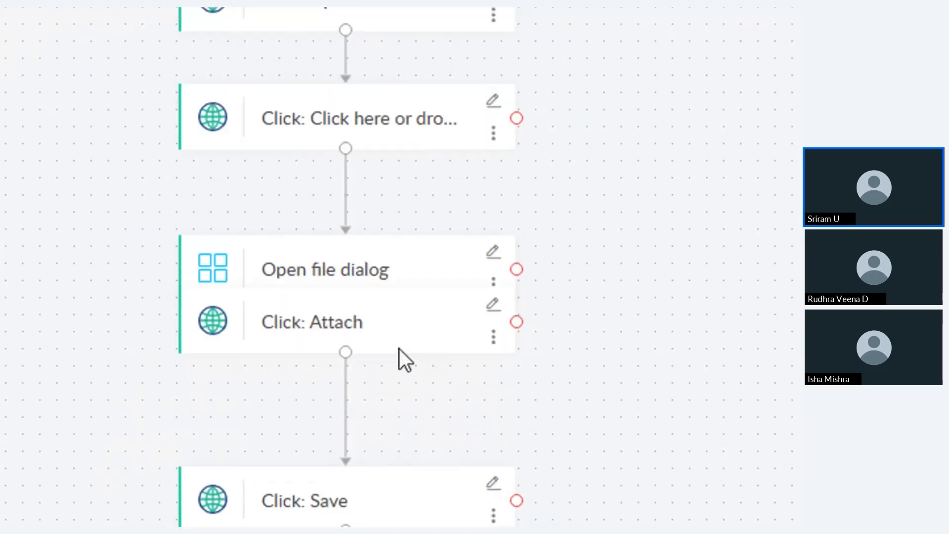
{"action": "left_click_drag", "start_coordinate": [396, 335], "coordinate": [386, 426]}
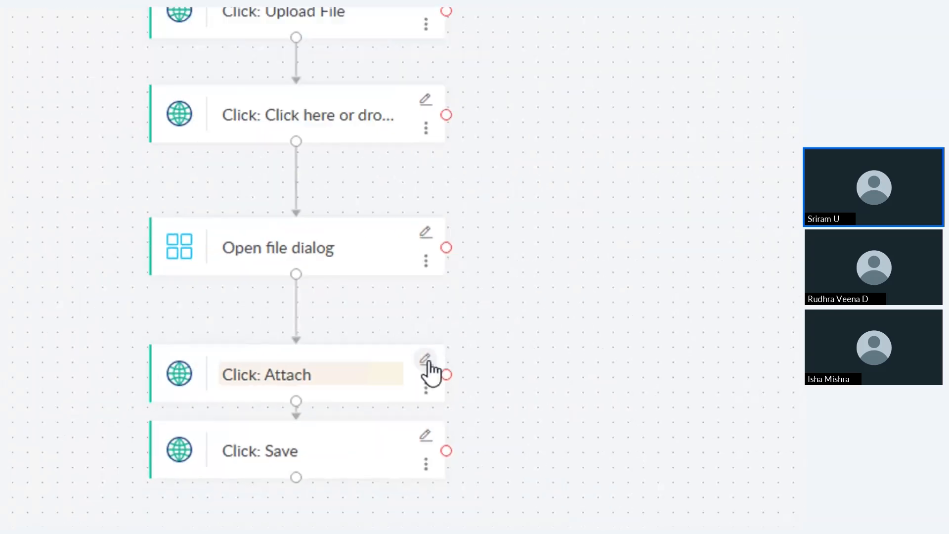
Step: Give the Click: Attach step a 4000 ms delay before action and save it
{"action": "left_click", "coordinate": [423, 363]}
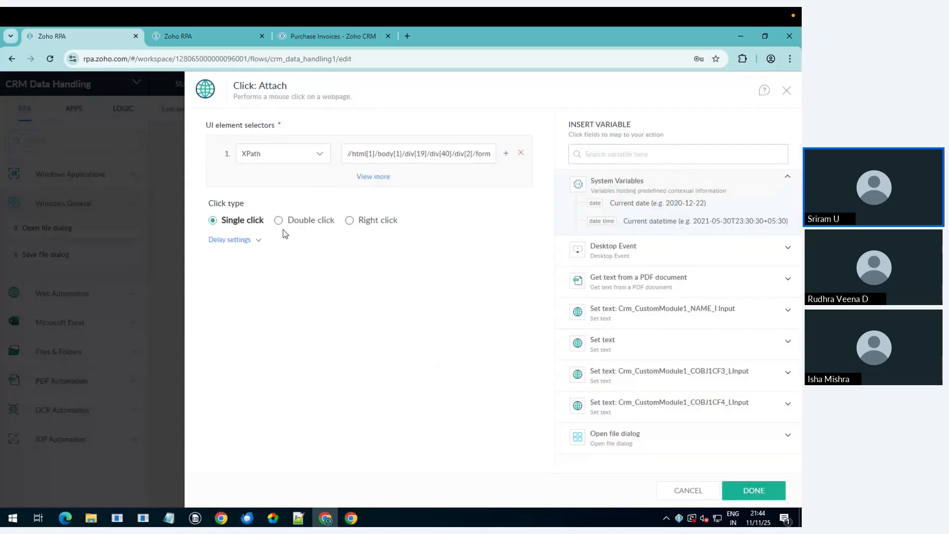
{"action": "left_click", "coordinate": [235, 242]}
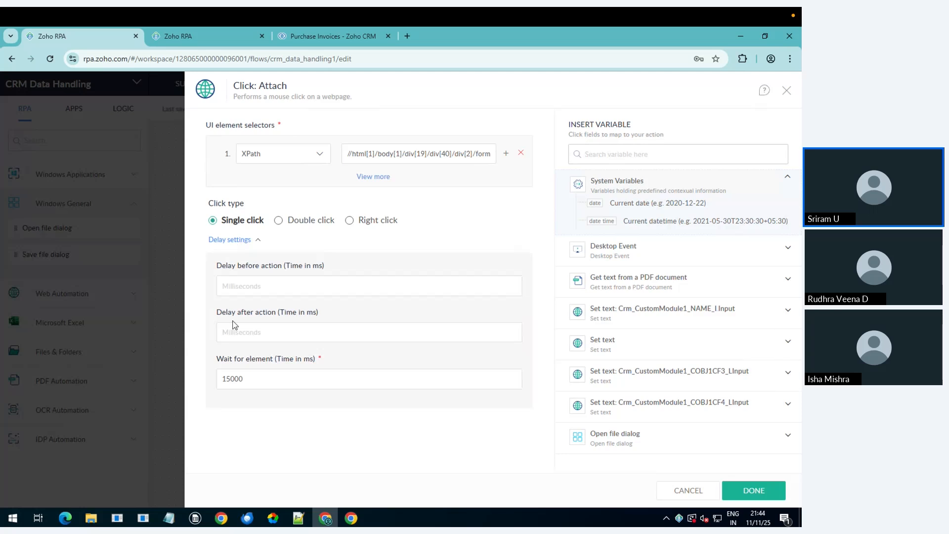
{"action": "left_click", "coordinate": [255, 288]}
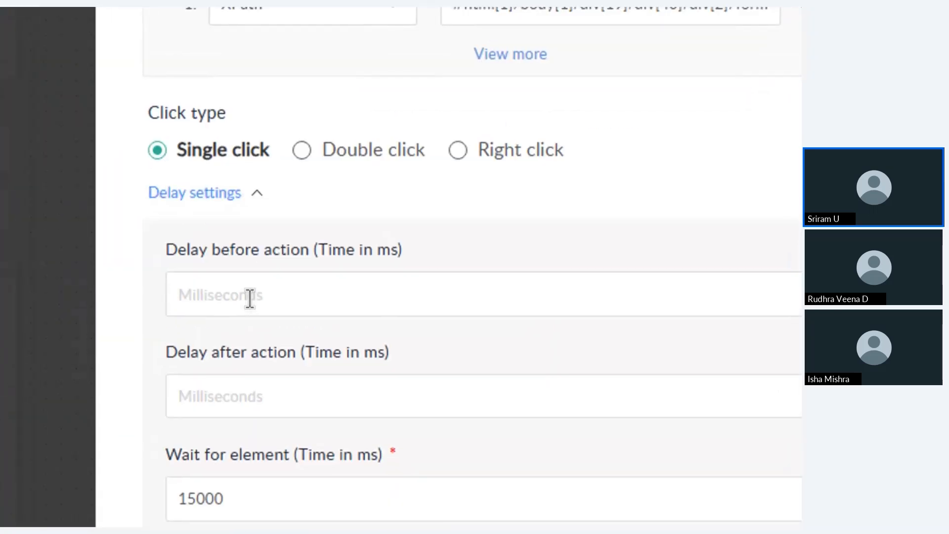
{"action": "left_click", "coordinate": [249, 298]}
{"action": "type", "text": "4000"}
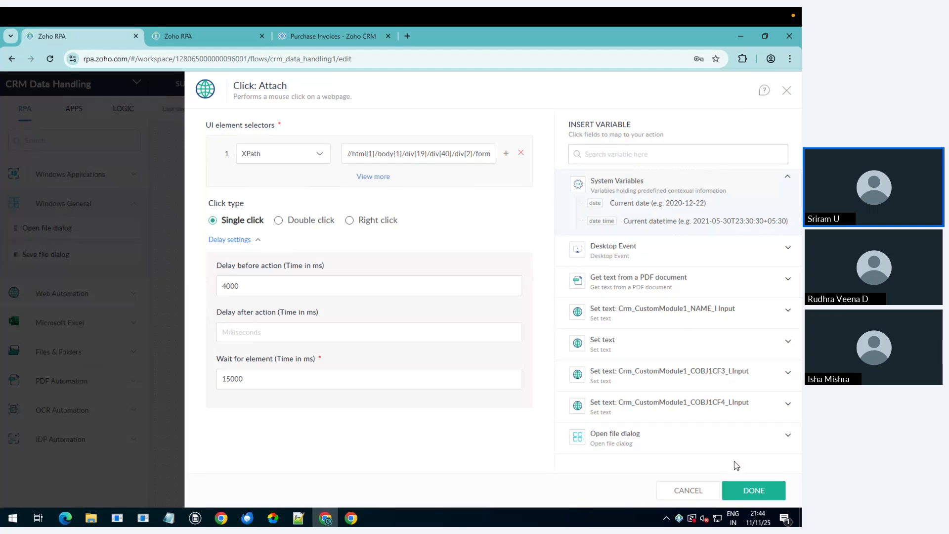
{"action": "left_click", "coordinate": [753, 489]}
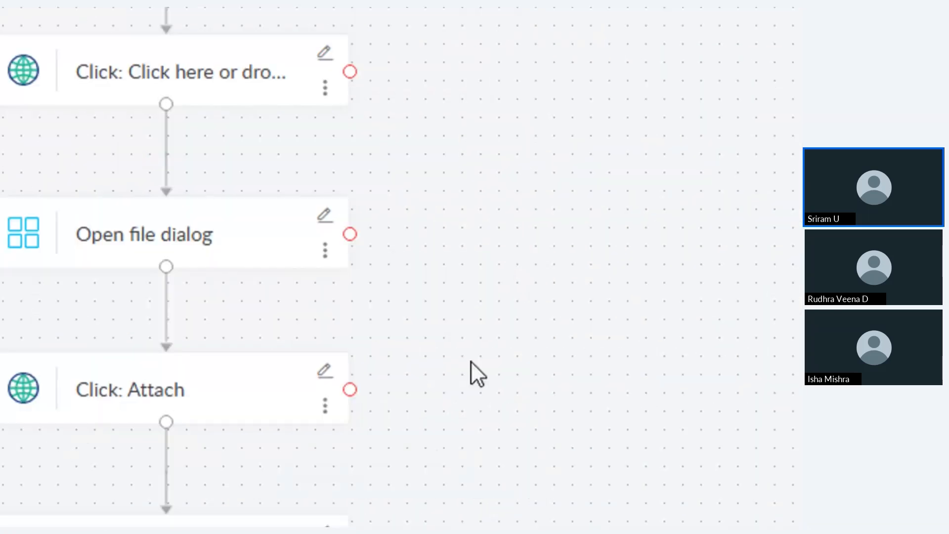
Step: Scroll up the flow and edit the Set text: Crm_CustomModule1_NAME_LInput step
{"action": "scroll", "coordinate": [465, 318], "scroll_direction": "up", "scroll_amount": 5}
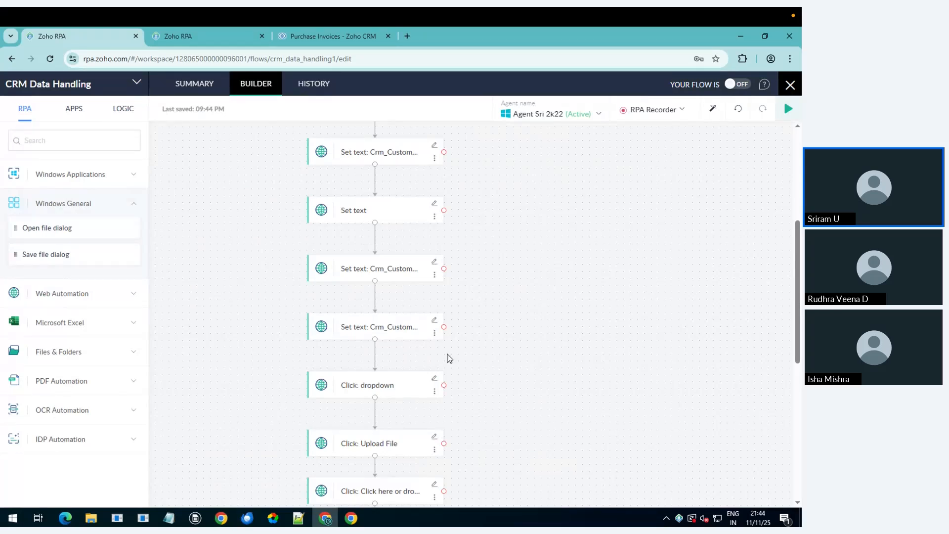
{"action": "scroll", "coordinate": [441, 428], "scroll_direction": "down", "scroll_amount": 2}
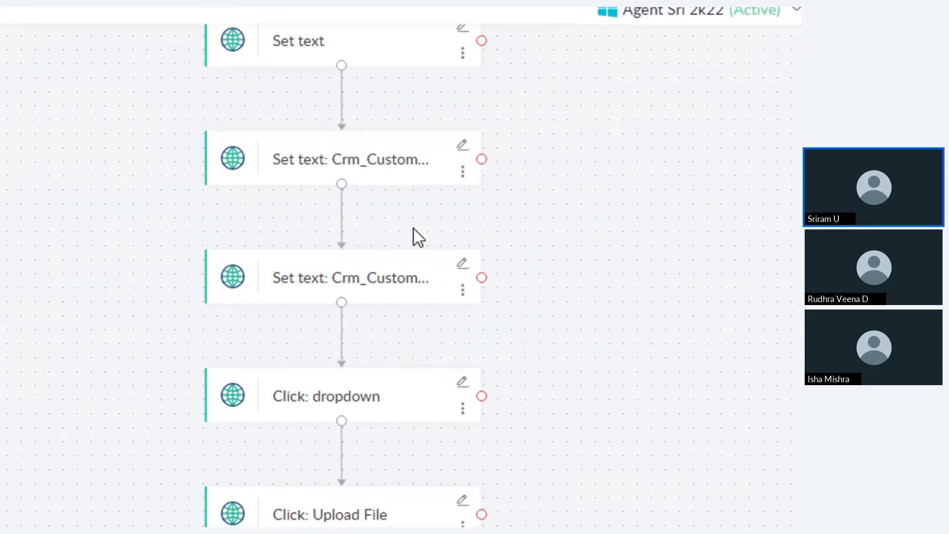
{"action": "scroll", "coordinate": [410, 223], "scroll_direction": "up", "scroll_amount": 3}
{"action": "scroll", "coordinate": [414, 222], "scroll_direction": "up", "scroll_amount": 2}
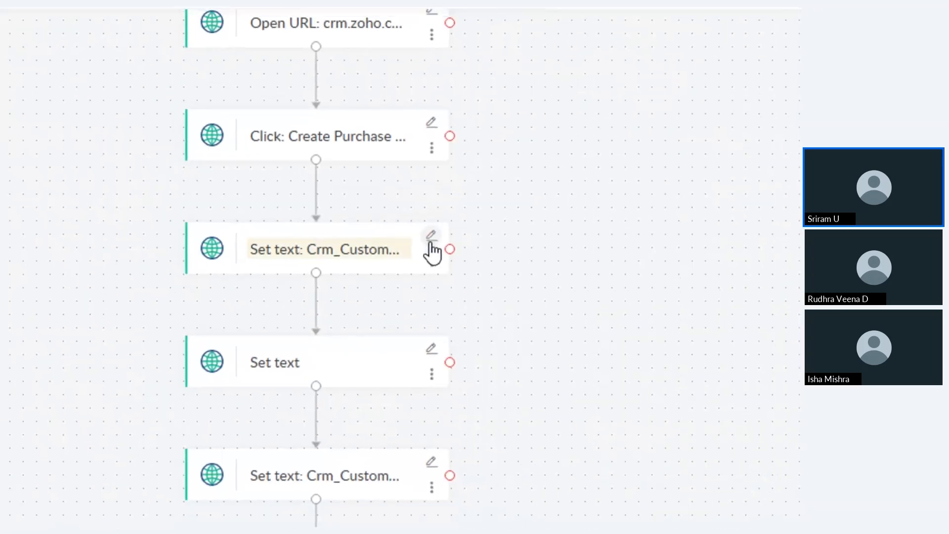
{"action": "left_click", "coordinate": [431, 240]}
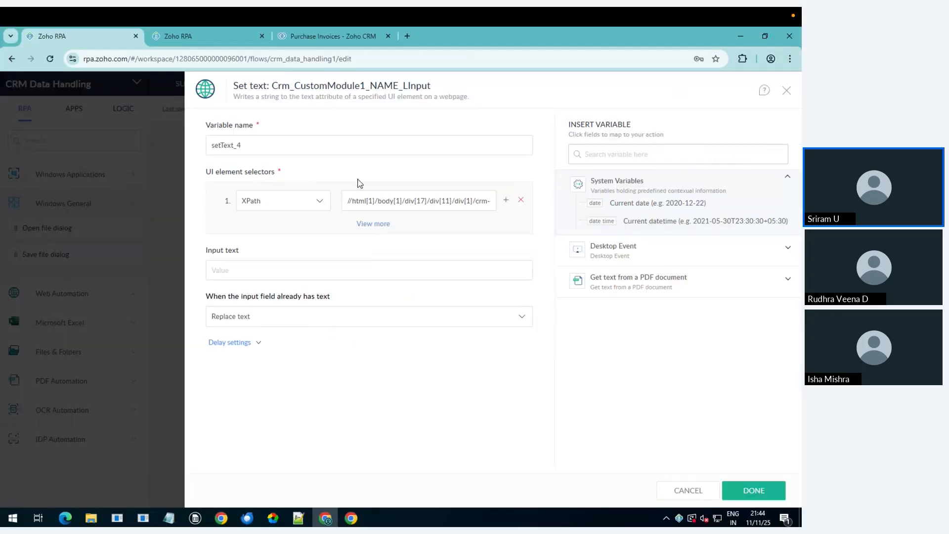
Step: Map the PDF's Customer Name into the name Set text step's input text
{"action": "left_click", "coordinate": [278, 273]}
{"action": "left_click", "coordinate": [647, 279]}
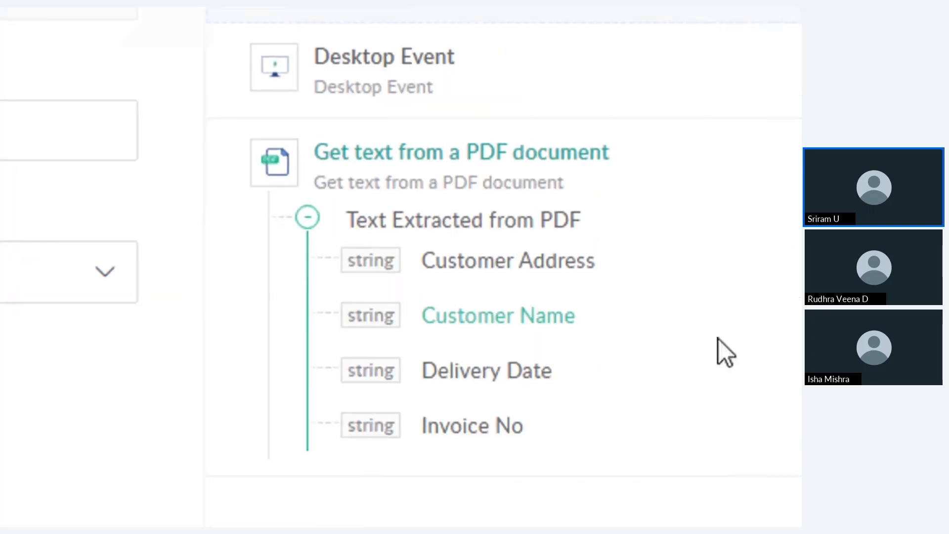
{"action": "left_click", "coordinate": [678, 334]}
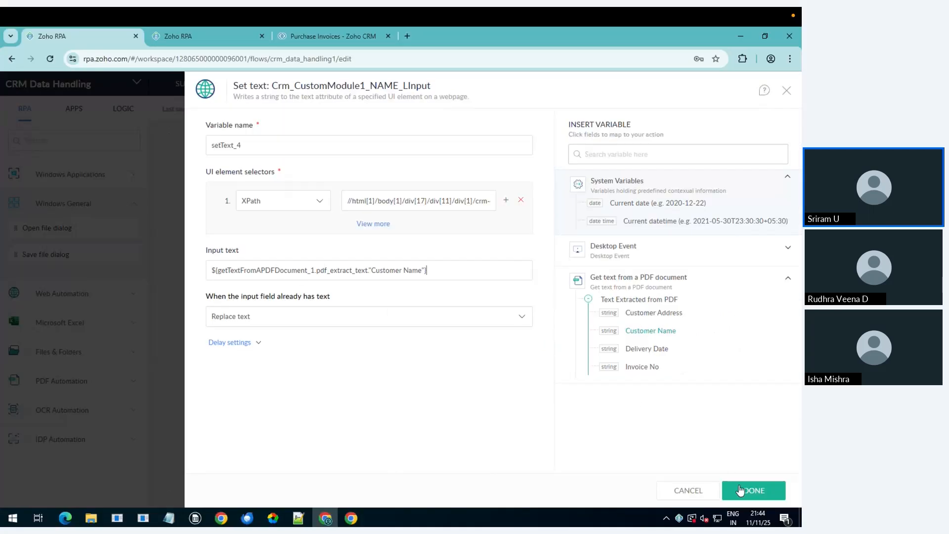
{"action": "left_click", "coordinate": [740, 492]}
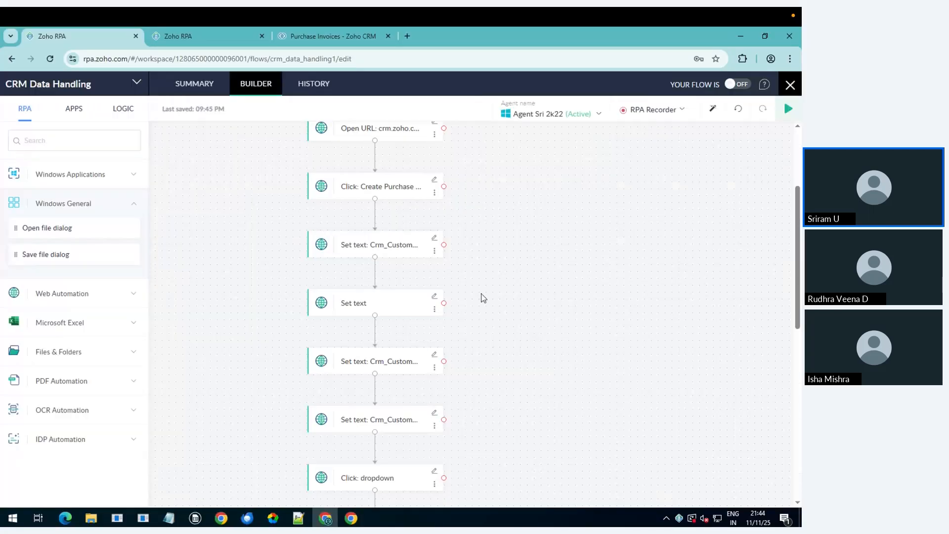
Step: Map the PDF's Customer Address into the next Set text step and rename it Set text Address
{"action": "left_click", "coordinate": [435, 297]}
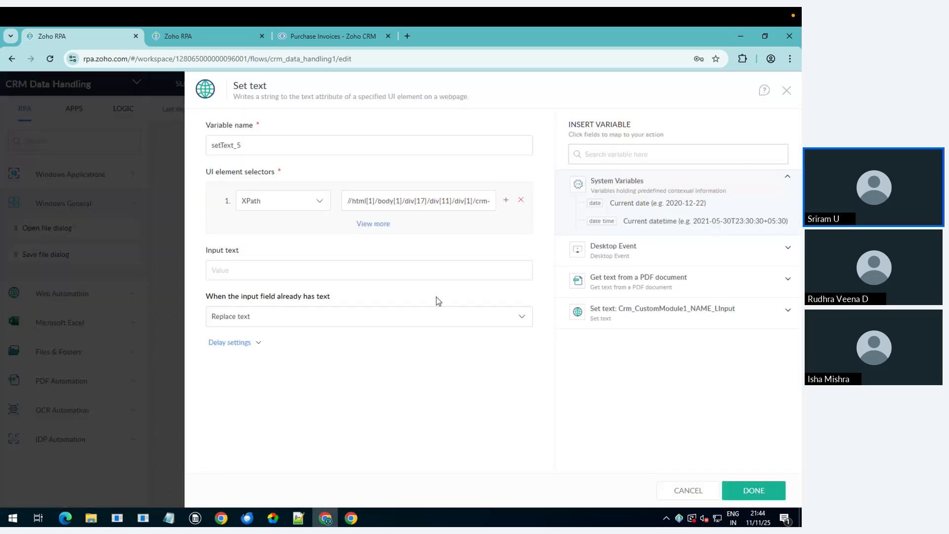
{"action": "left_click", "coordinate": [660, 288]}
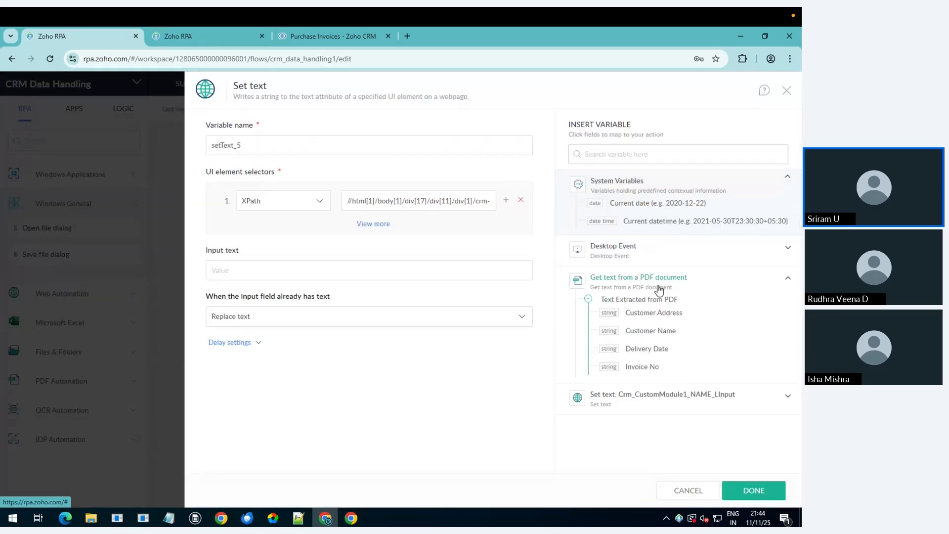
{"action": "left_click", "coordinate": [686, 314]}
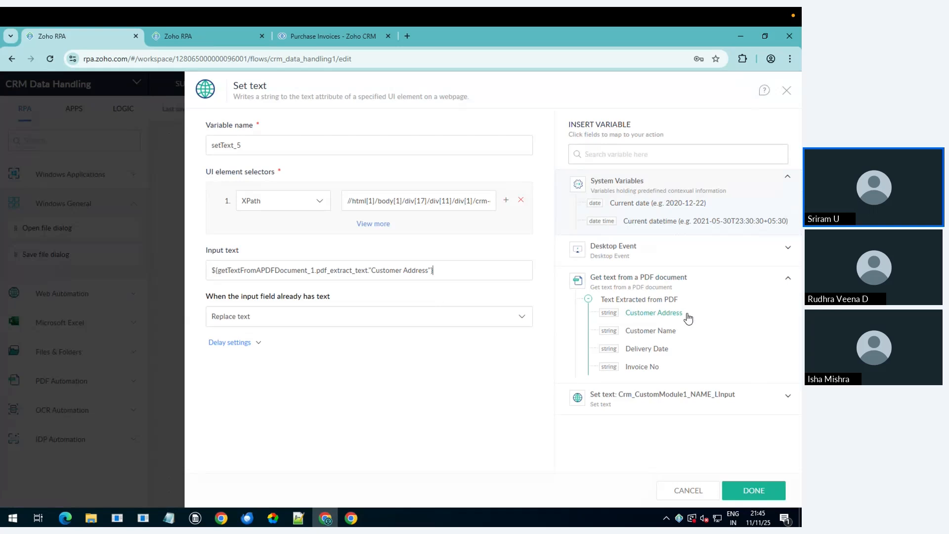
{"action": "left_click", "coordinate": [763, 491]}
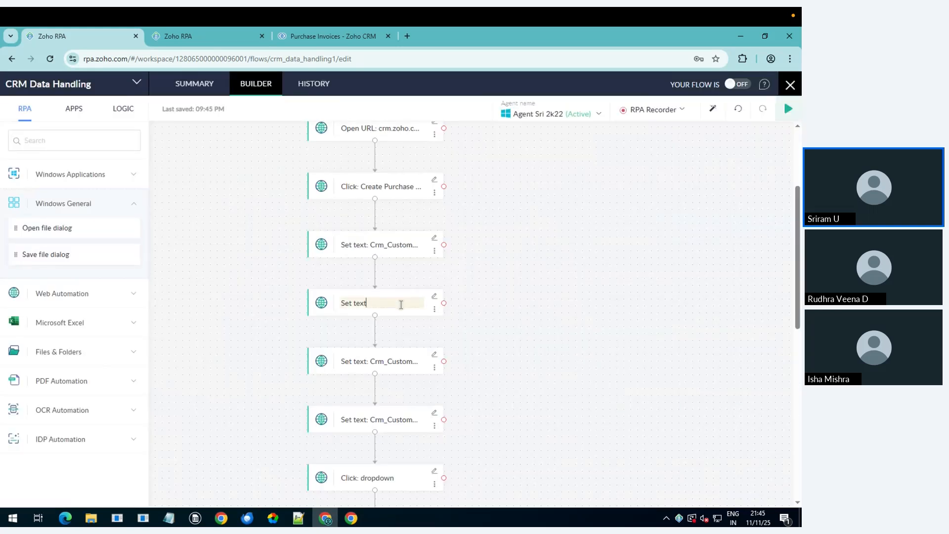
{"action": "type", "text": "Address"}
{"action": "left_click", "coordinate": [380, 322]}
Step: Map the PDF's Invoice No into the COBJ1CF3 Set text step
{"action": "left_click", "coordinate": [433, 355]}
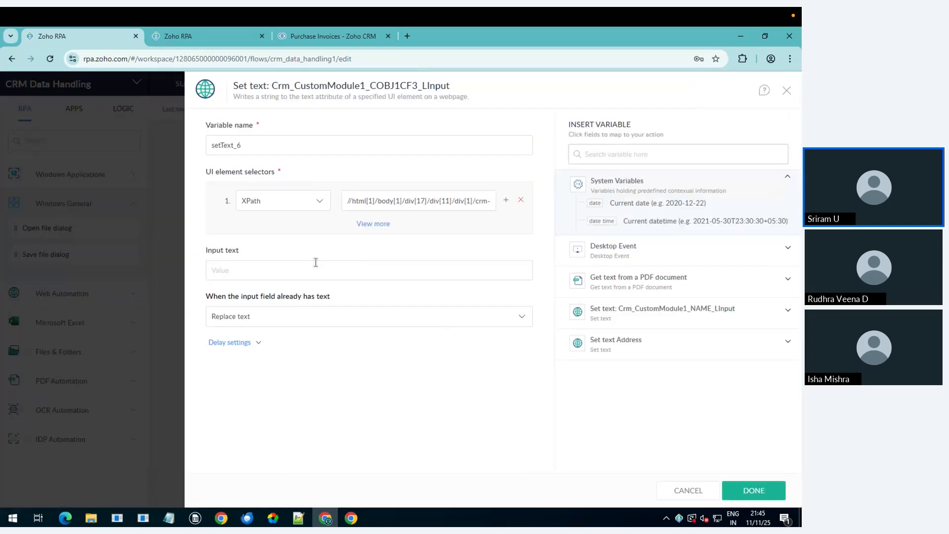
{"action": "left_click", "coordinate": [304, 266]}
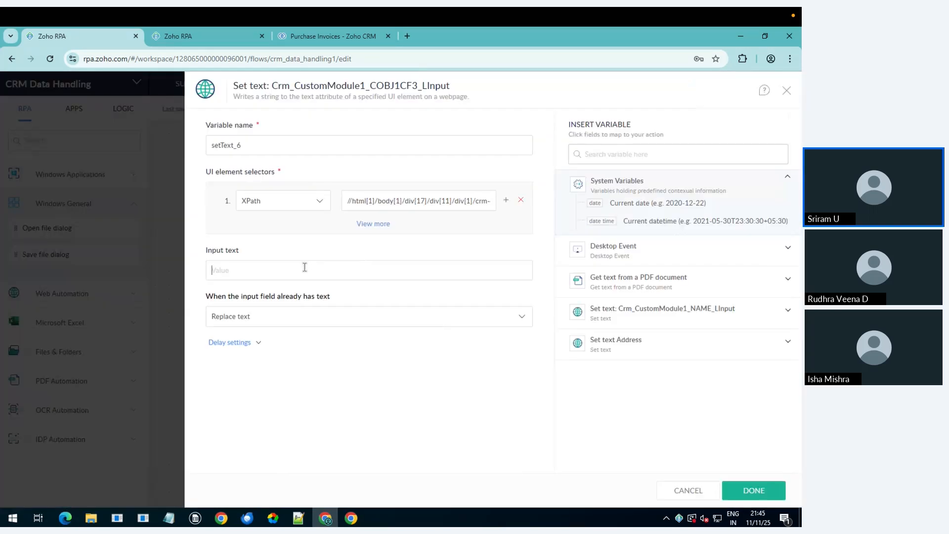
{"action": "left_click", "coordinate": [627, 288]}
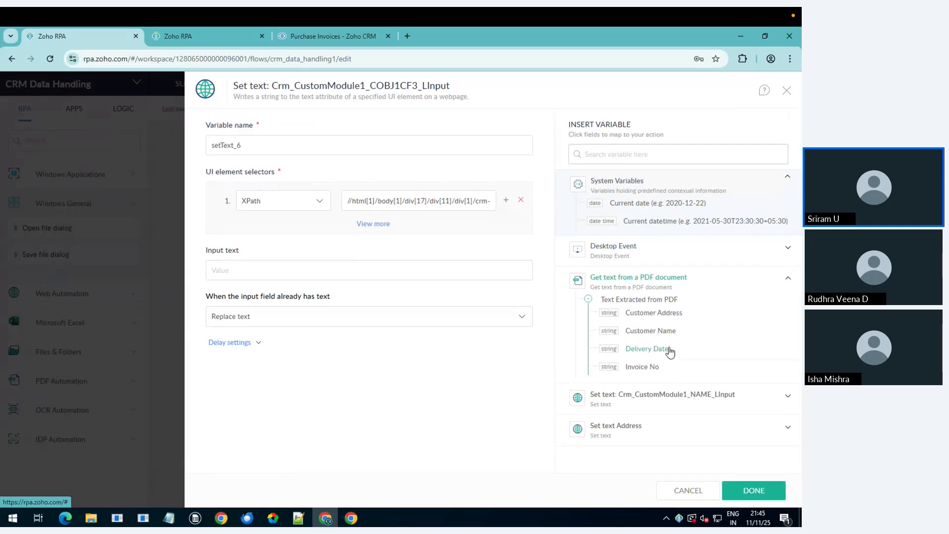
{"action": "left_click", "coordinate": [649, 367]}
{"action": "left_click", "coordinate": [738, 489]}
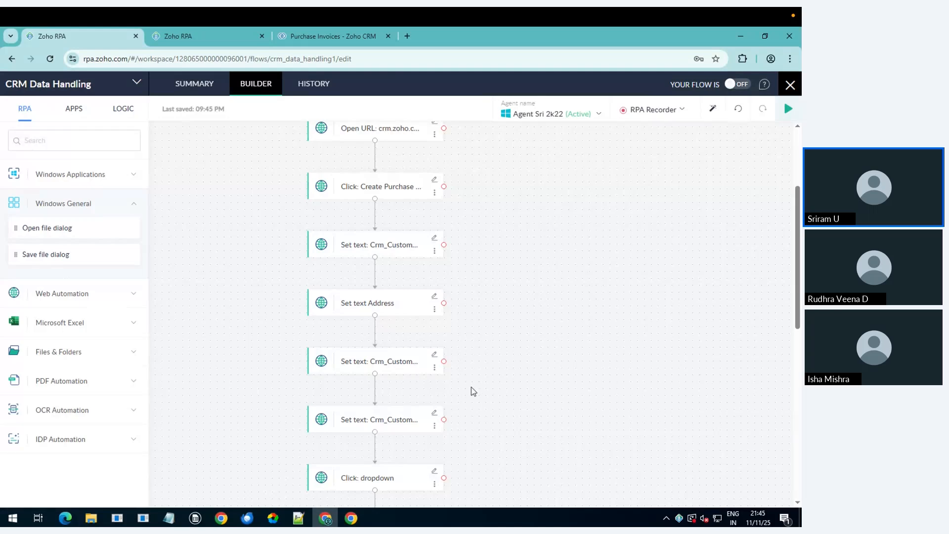
Step: Map the PDF's Delivery Date into the COBJ1CF4 Set text step
{"action": "left_click", "coordinate": [434, 414]}
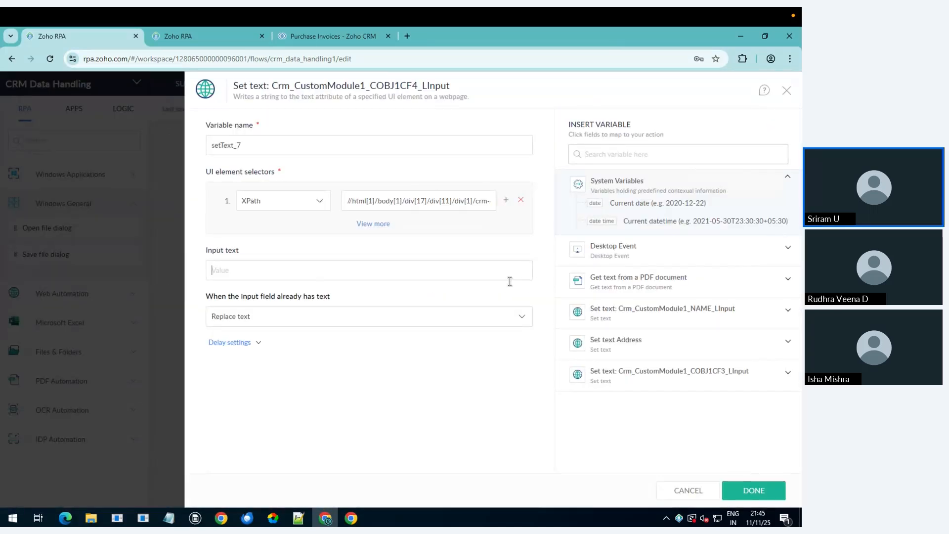
{"action": "left_click", "coordinate": [676, 278]}
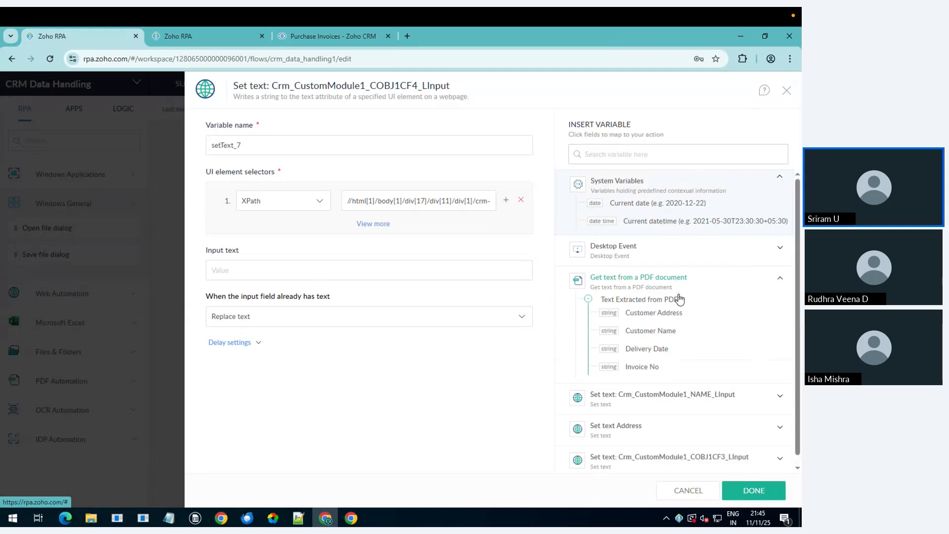
{"action": "left_click", "coordinate": [654, 350]}
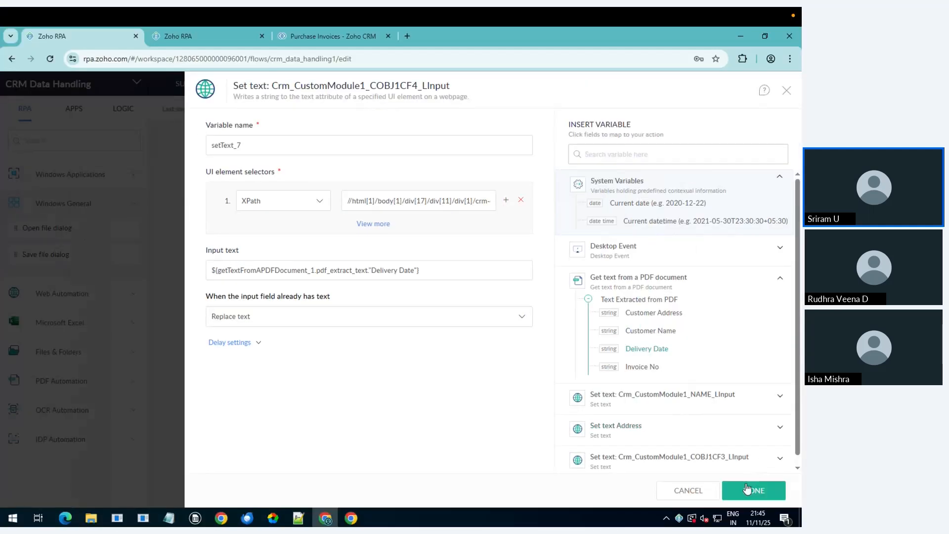
{"action": "left_click", "coordinate": [743, 492]}
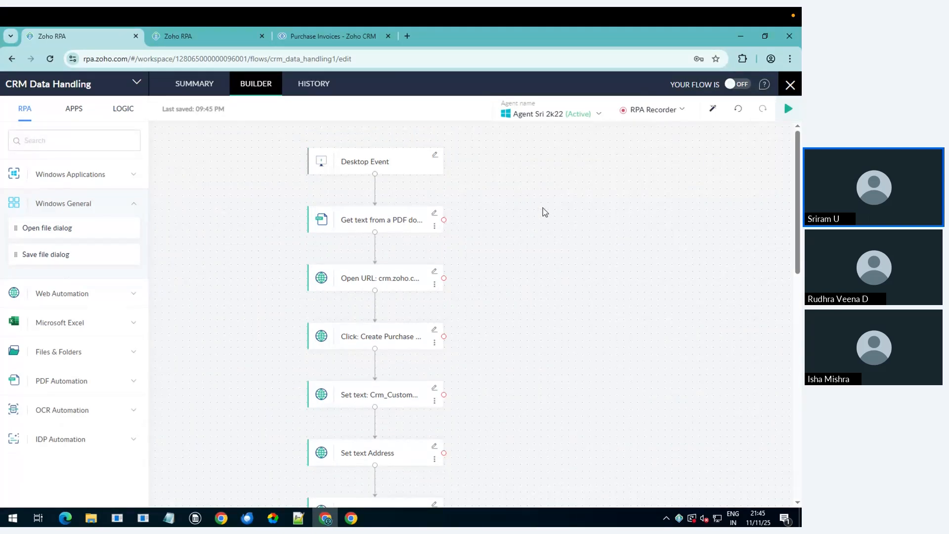
Step: Cancel the leftover Open dialog, close the automated Chrome window, and switch the flow ON
{"action": "left_click", "coordinate": [351, 517]}
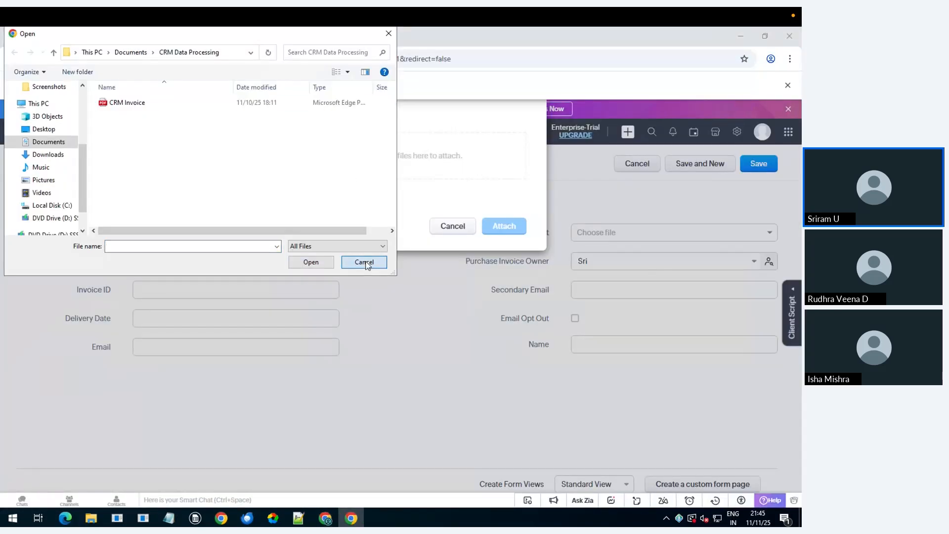
{"action": "left_click", "coordinate": [364, 262]}
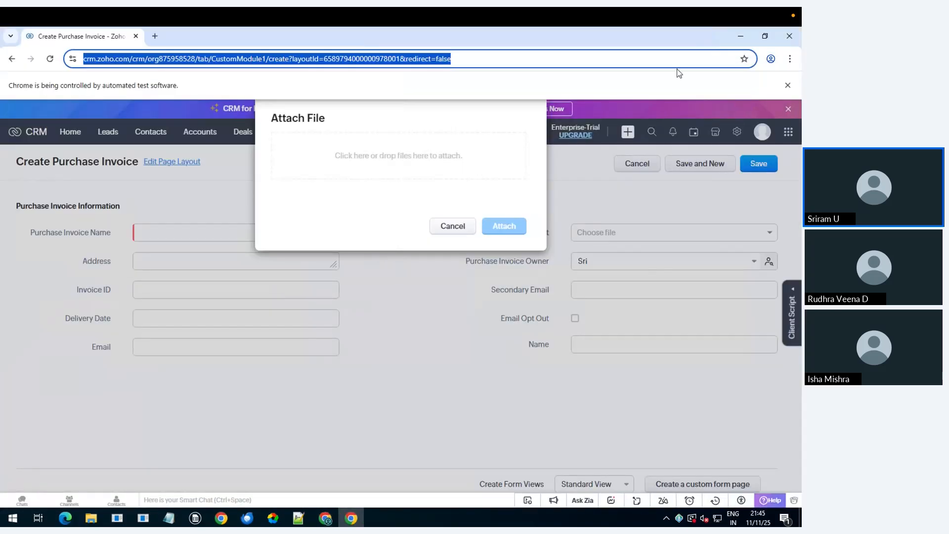
{"action": "left_click", "coordinate": [789, 36]}
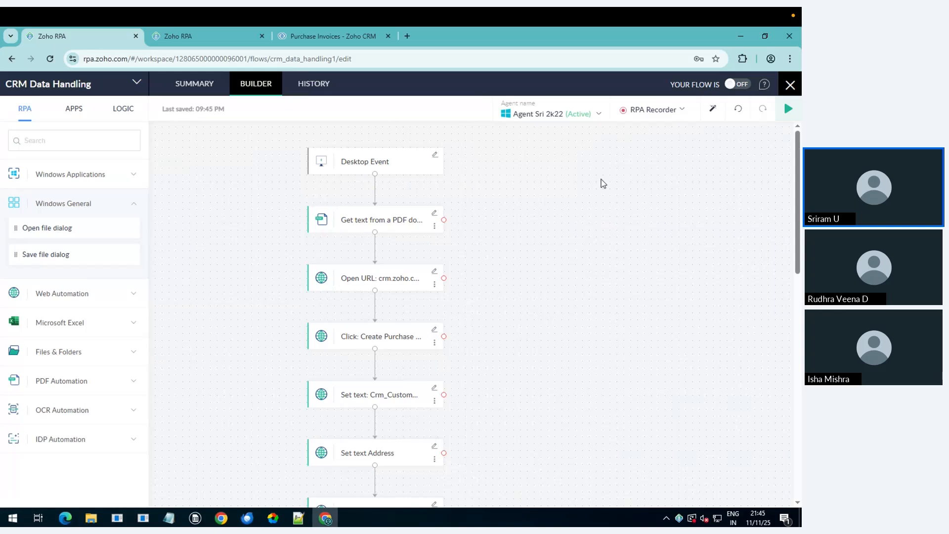
{"action": "left_click", "coordinate": [738, 86]}
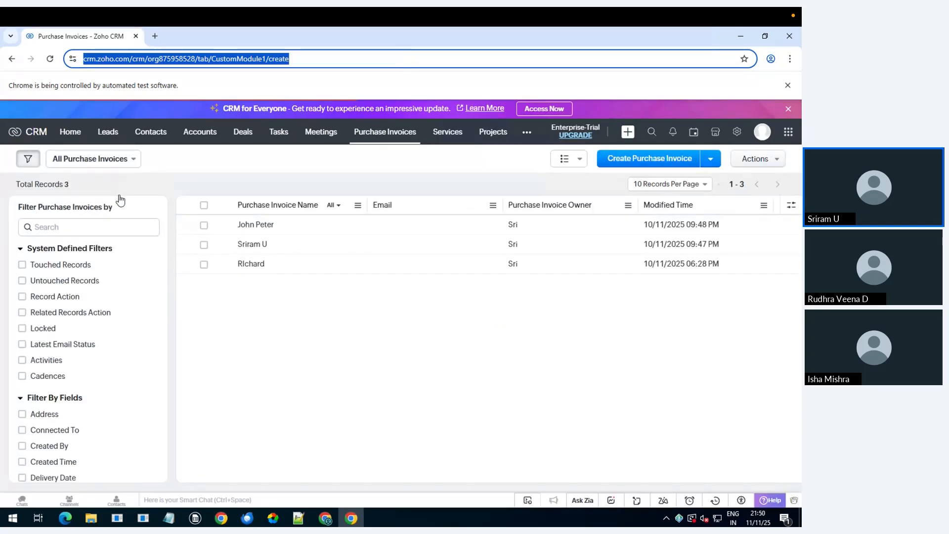
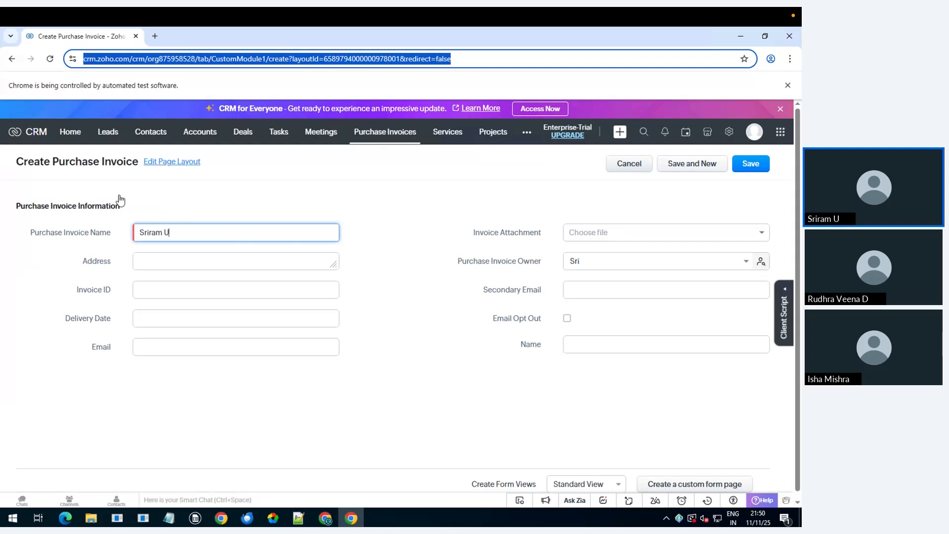
Step: Fill the Purchase Invoice with the customer's name, address, invoice ID and delivery date 8/20/2025
{"action": "key", "text": "Tab"}
{"action": "key", "text": "Tab"}
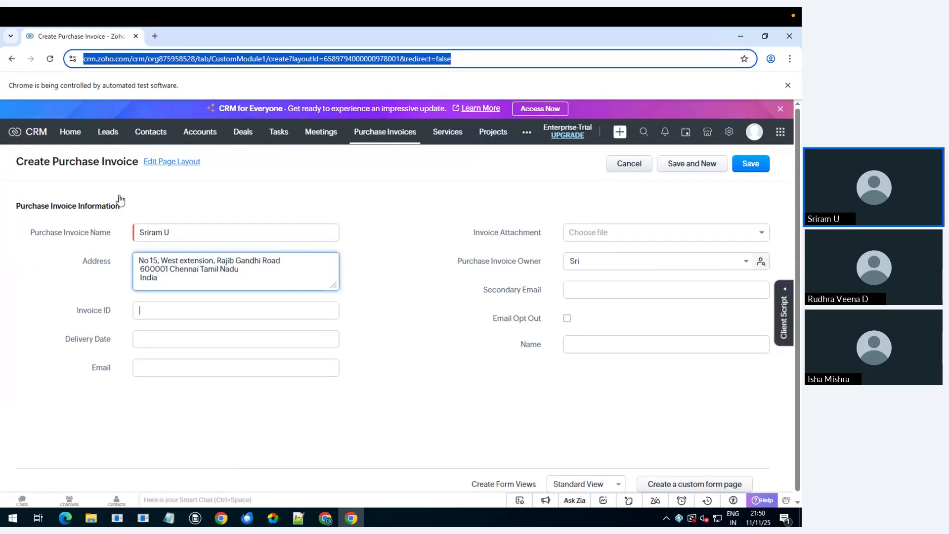
{"action": "key", "text": "Tab"}
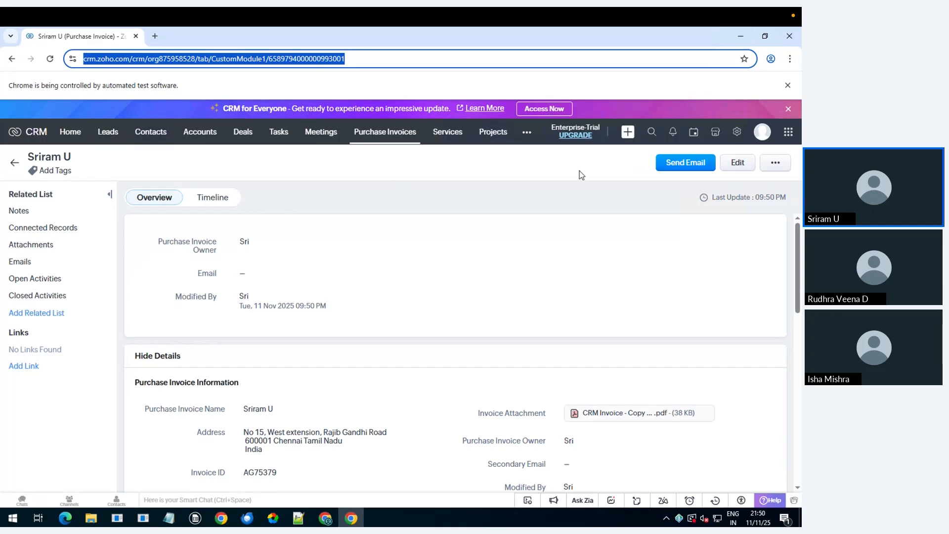
Step: Copy the second invoice PDF from Downloads, then go to Documents > CRM Data Processing
{"action": "key", "text": "alt+Tab"}
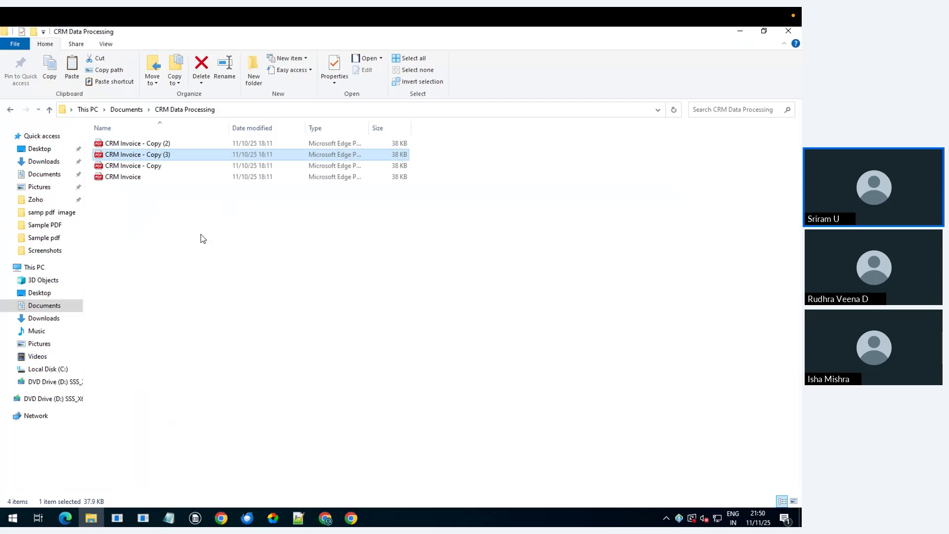
{"action": "left_click", "coordinate": [43, 321]}
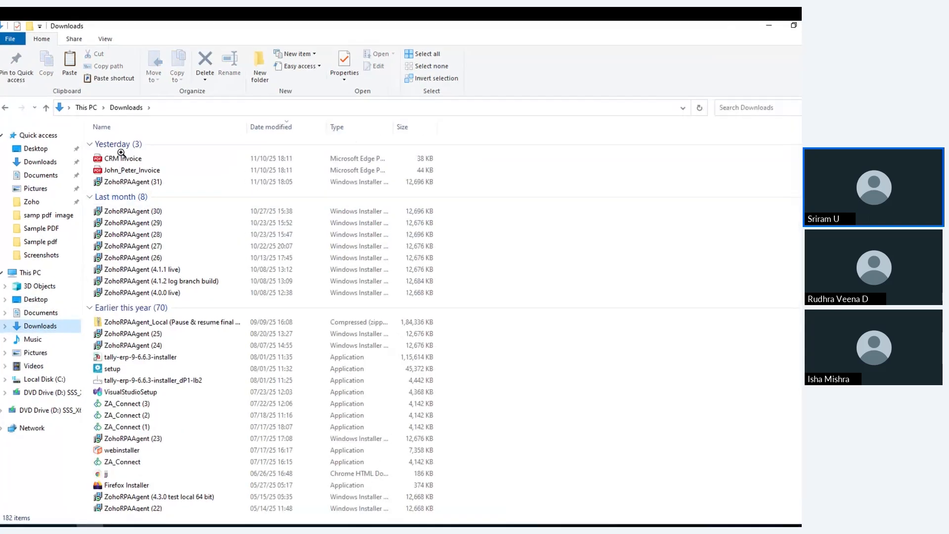
{"action": "left_click", "coordinate": [111, 171]}
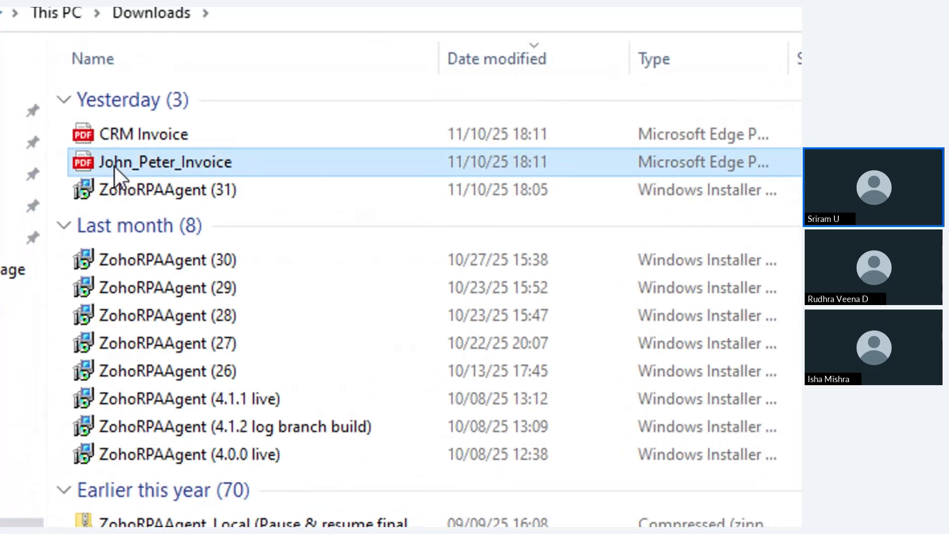
{"action": "right_click", "coordinate": [115, 167]}
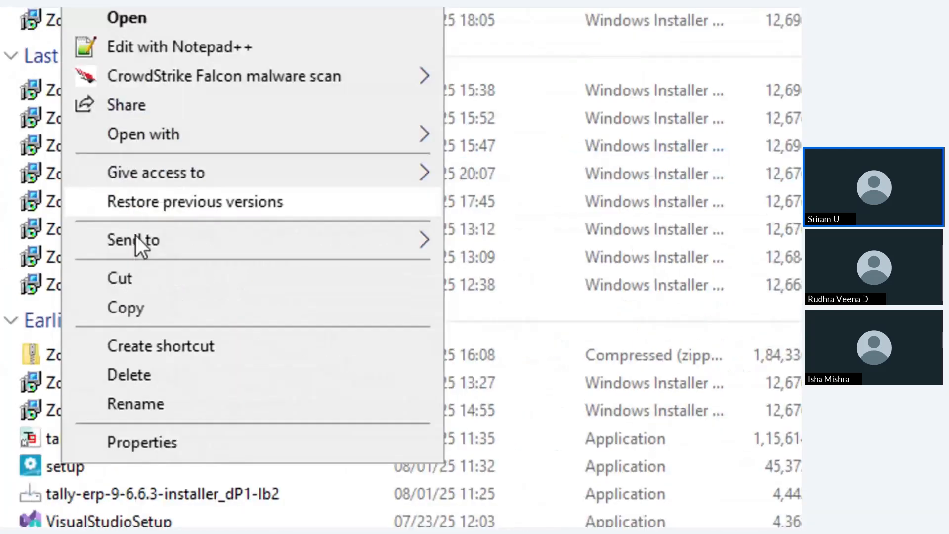
{"action": "left_click", "coordinate": [135, 314]}
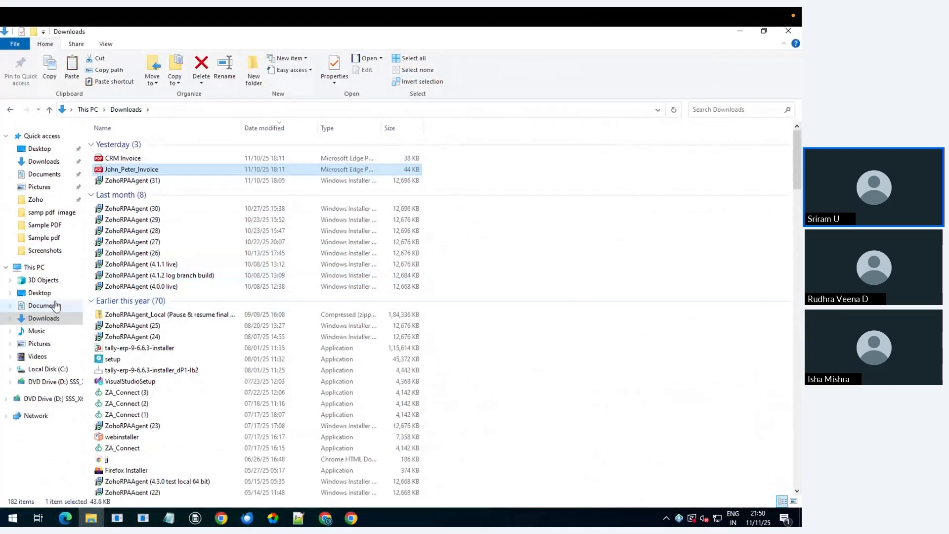
{"action": "left_click", "coordinate": [48, 306]}
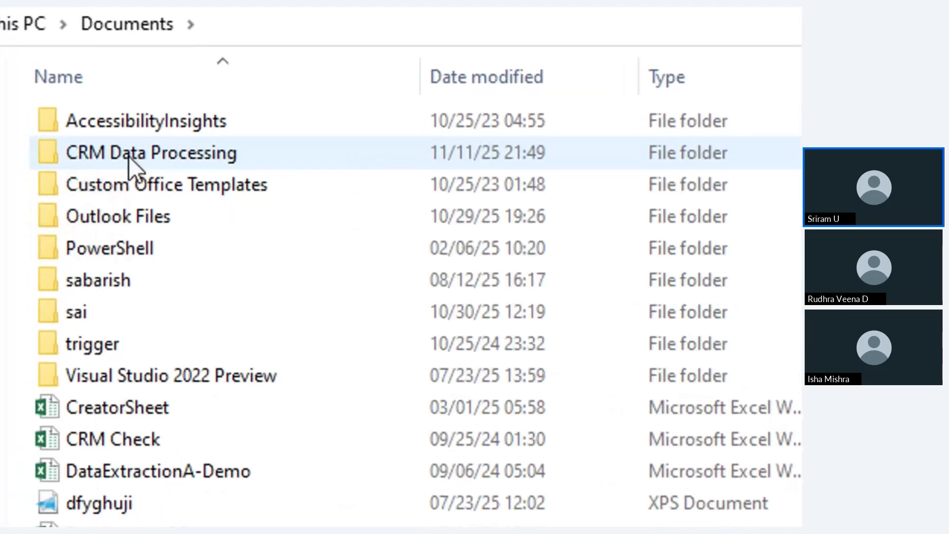
{"action": "double_click", "coordinate": [128, 156]}
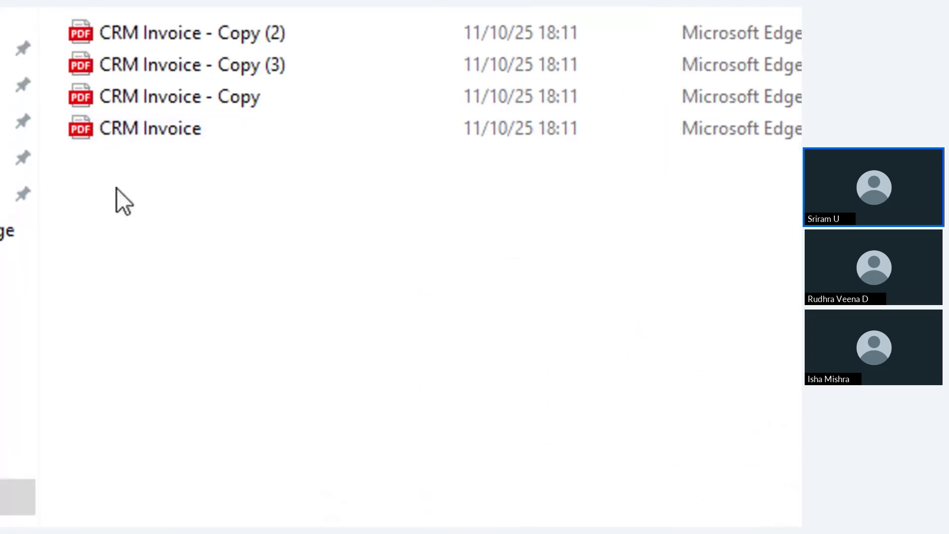
Step: Paste the invoice PDF into CRM Data Processing; the form fills with the customer's name, address and invoice ID
{"action": "key", "text": "ctrl+v"}
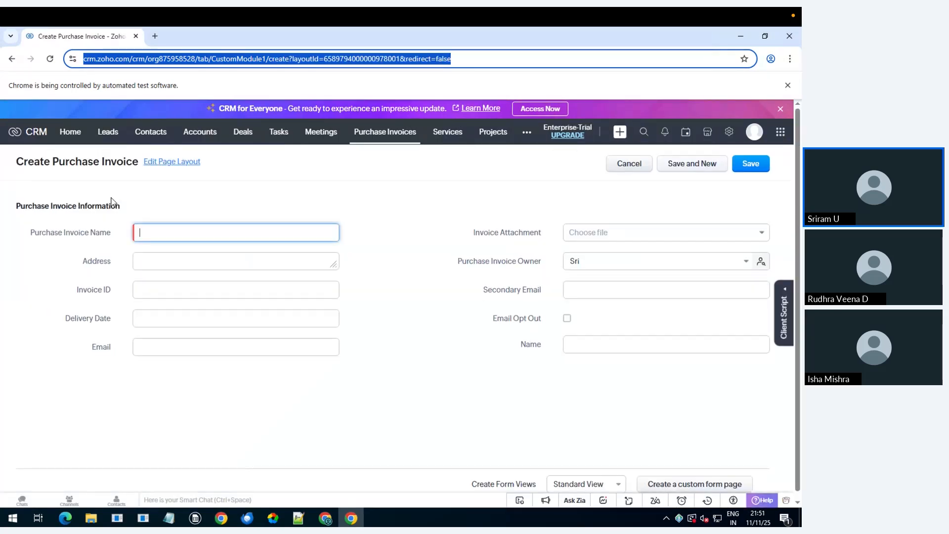
{"action": "key", "text": "Tab"}
{"action": "type", "text": "SG27145"}
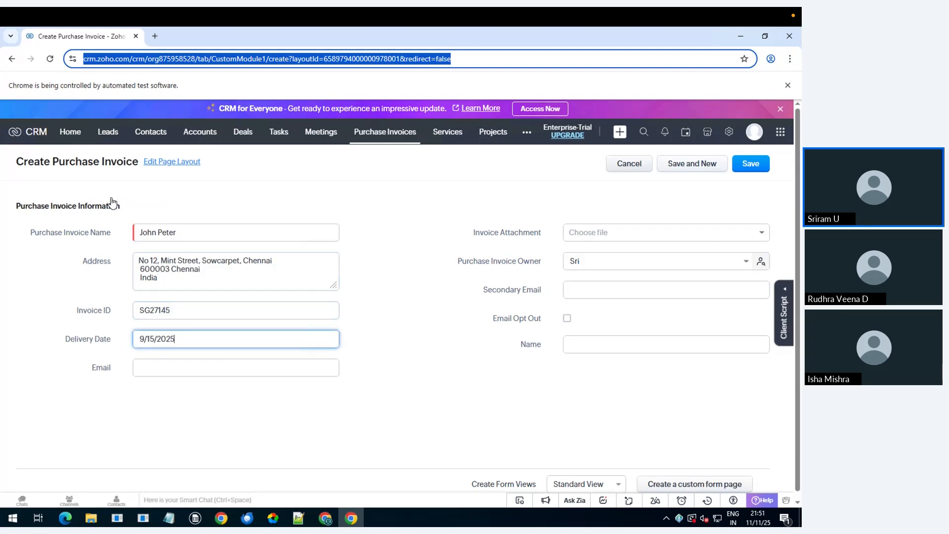